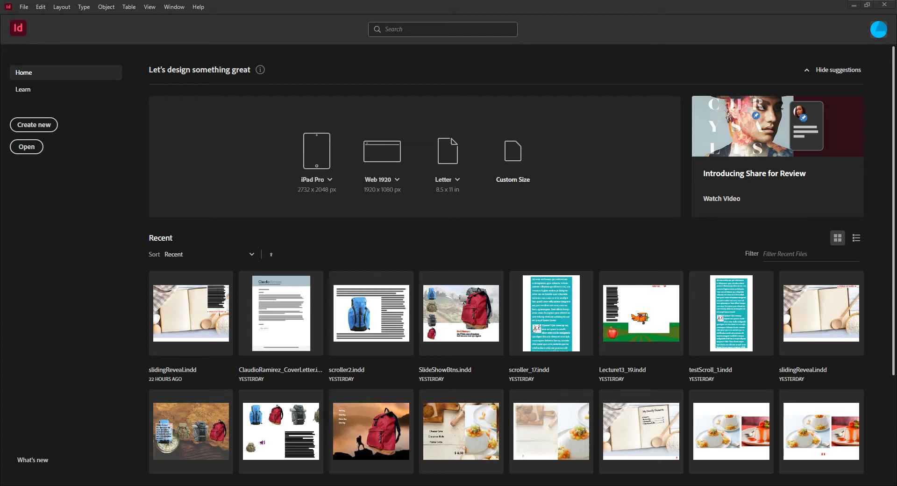
Step: Start a new document based on the iPad mobile preset, 1024 x 768 px
click(47, 123)
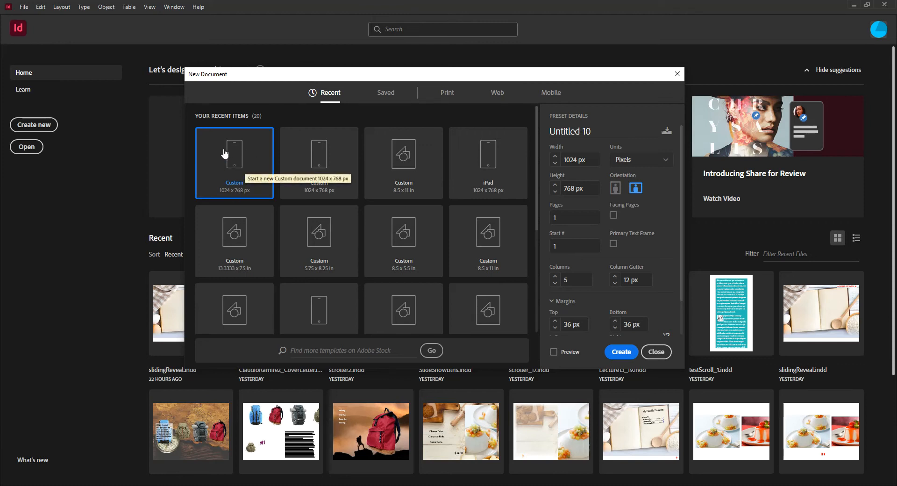
scroll(658, 289, down, 1)
scroll(657, 287, up, 1)
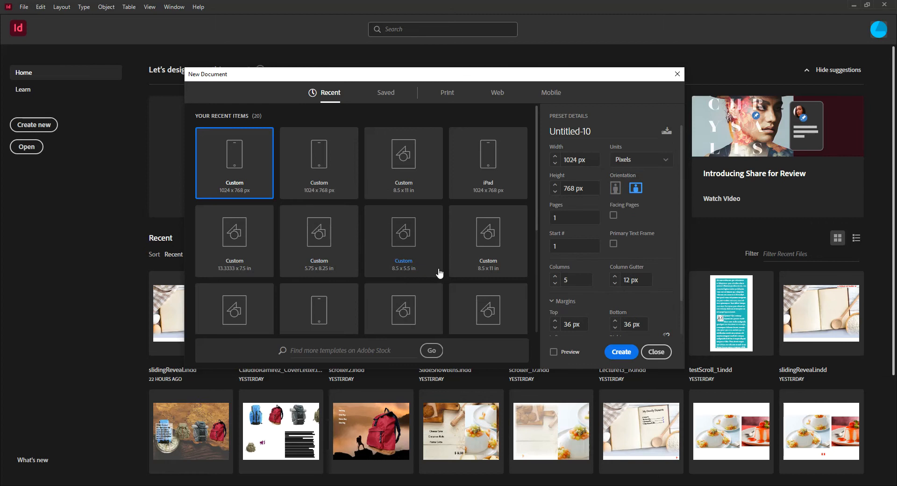
click(548, 96)
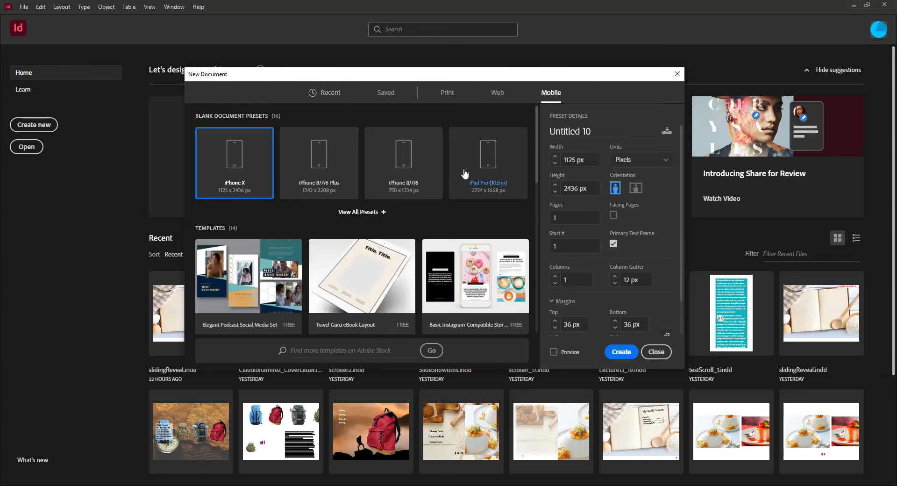
click(370, 210)
click(406, 236)
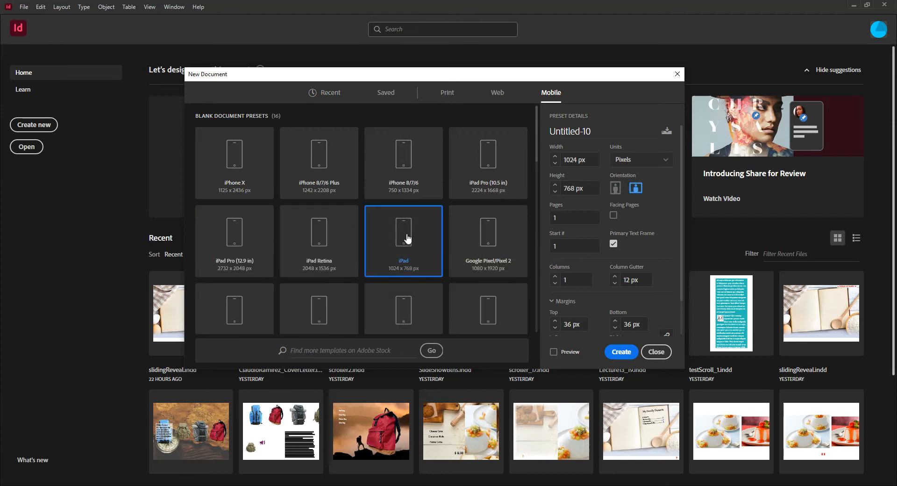
Step: Turn off the primary text frame, set 5 columns for the new document and preview the layout
scroll(671, 222, down, 2)
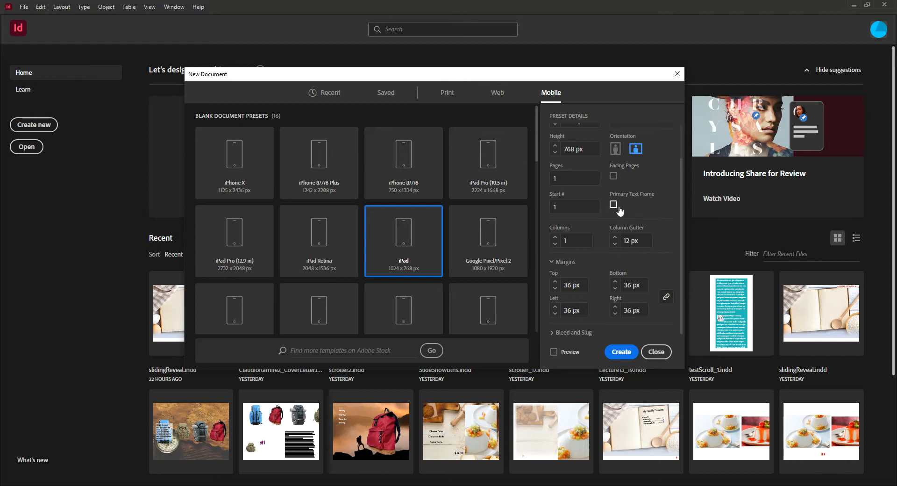
click(556, 238)
click(553, 352)
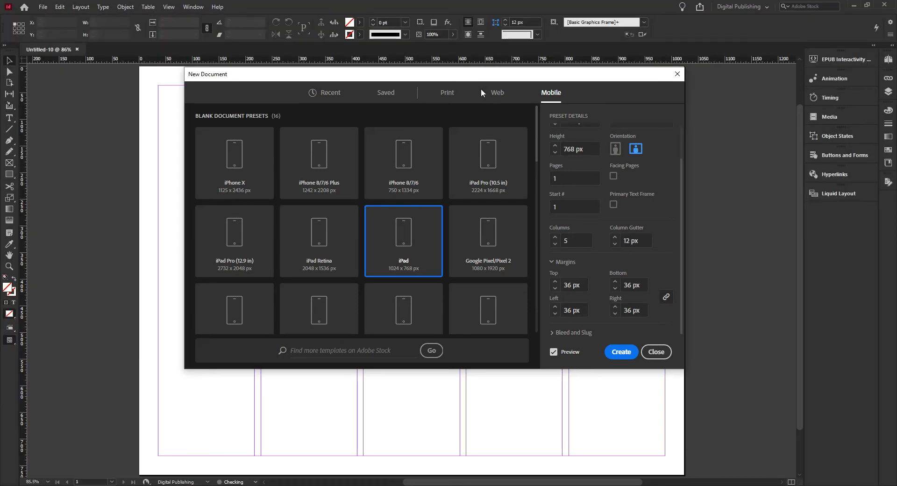
drag(487, 79, 474, 149)
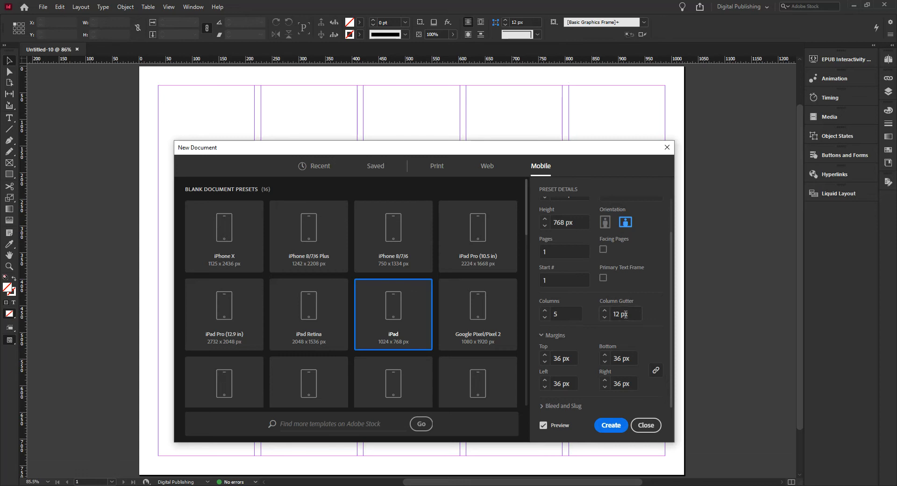
drag(586, 151, 588, 123)
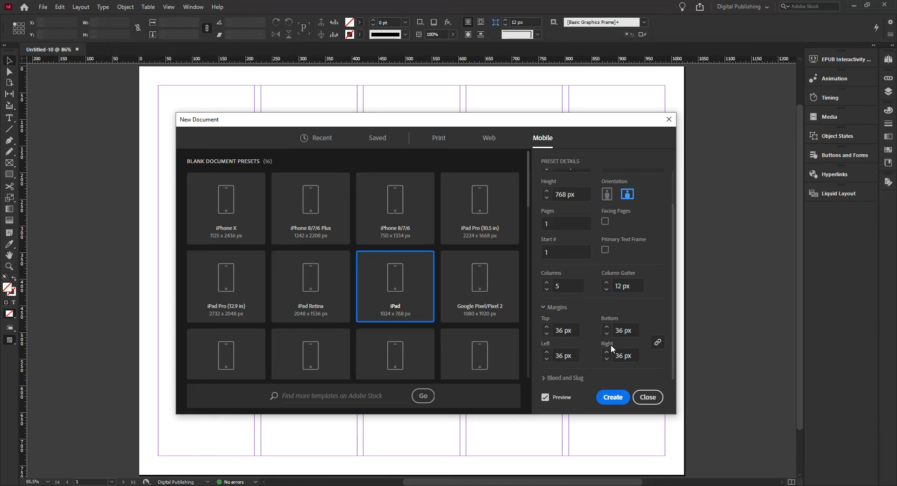
Step: Unlink the margins, set the left and right margins to 12 px and create the document
click(656, 343)
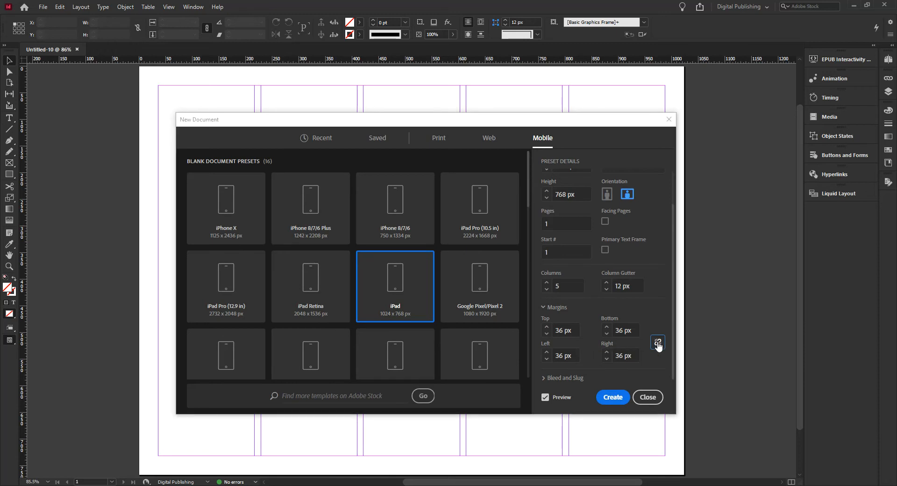
double_click(561, 356)
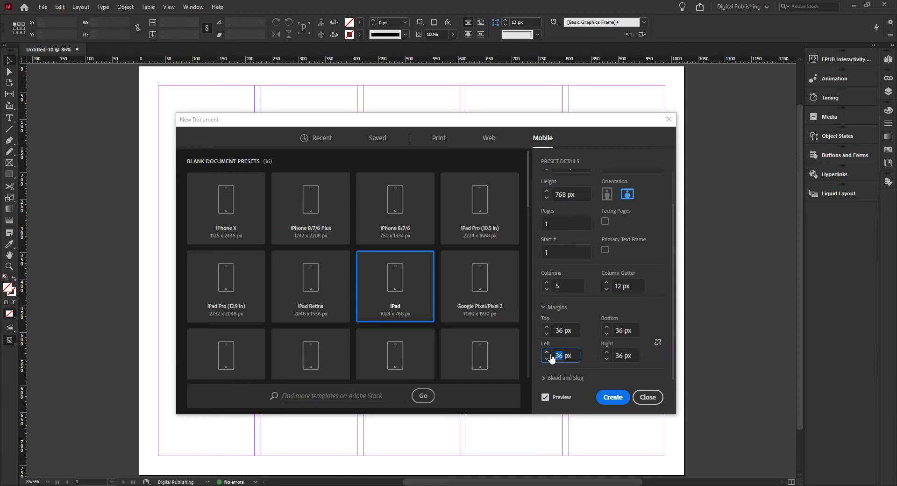
text(12)
drag(623, 356, 615, 357)
text(12)
click(645, 348)
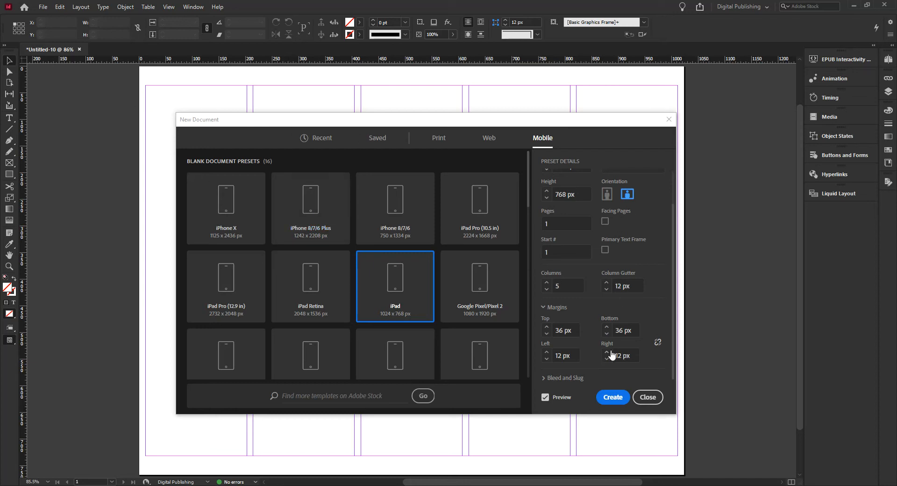
click(613, 397)
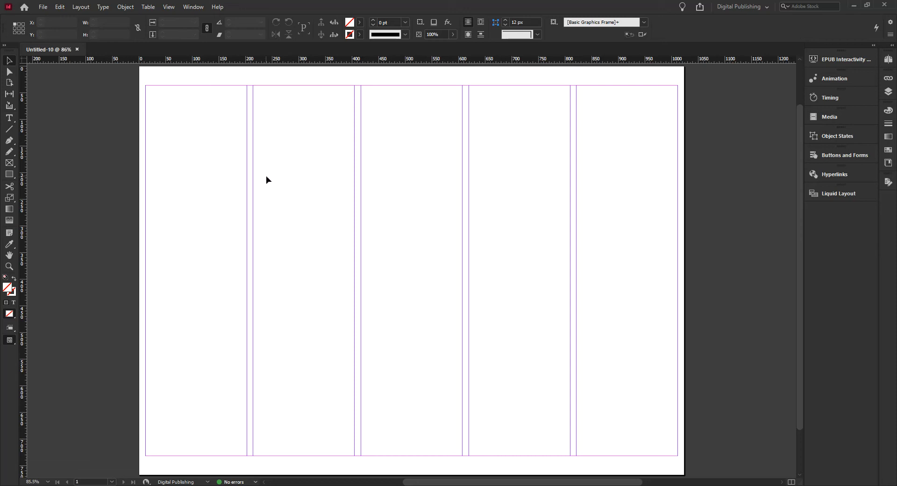
Step: Load the images Friars_Slide01.jpg through Friars_Slide05.jpg for placing
key(ctrl+d)
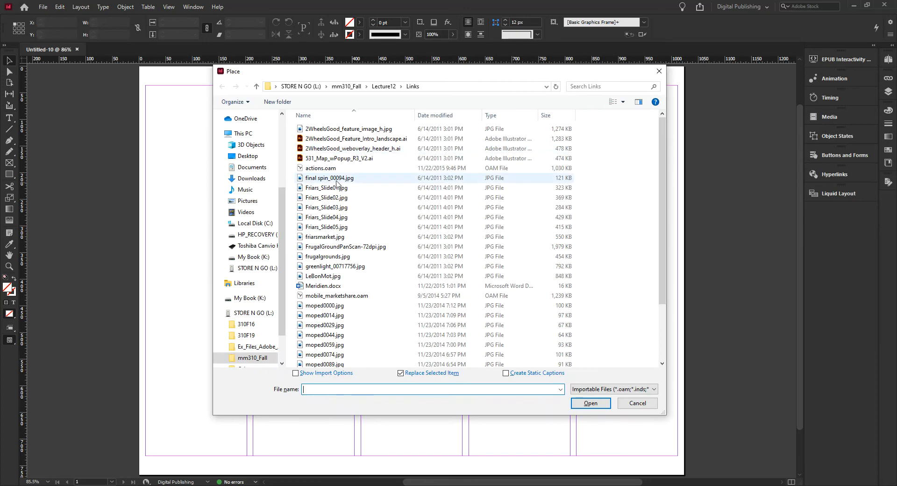
click(339, 189)
shift+click(341, 228)
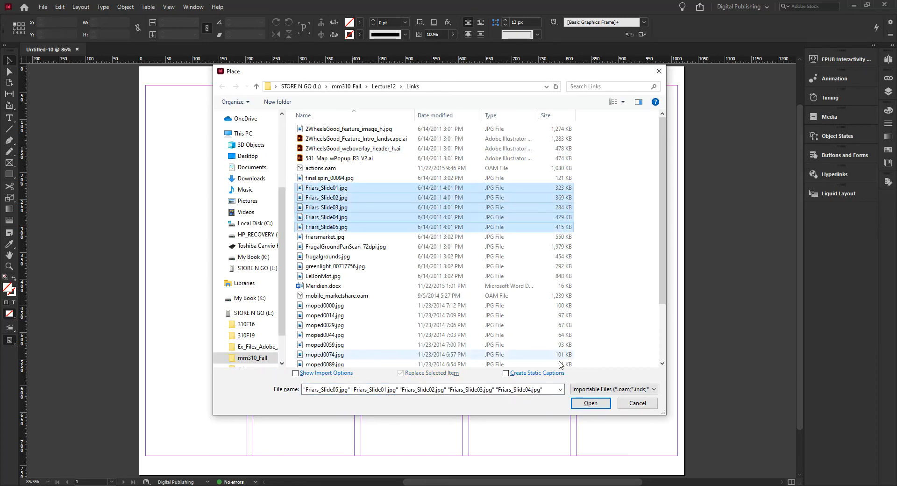
click(591, 403)
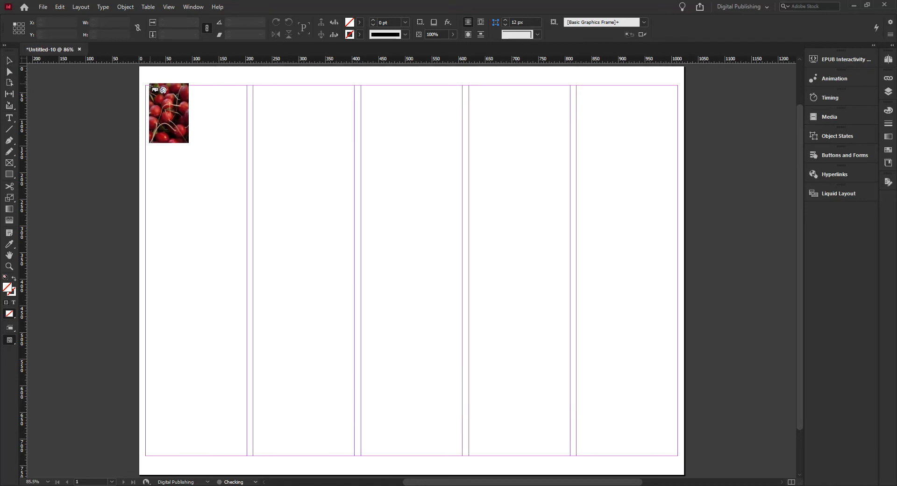
Step: Place the five images as one row of frames from margin to margin along the top margin, about 1000 by 107 px
drag(146, 86, 678, 163)
key(Right)
key(Right)
key(Right)
key(Right)
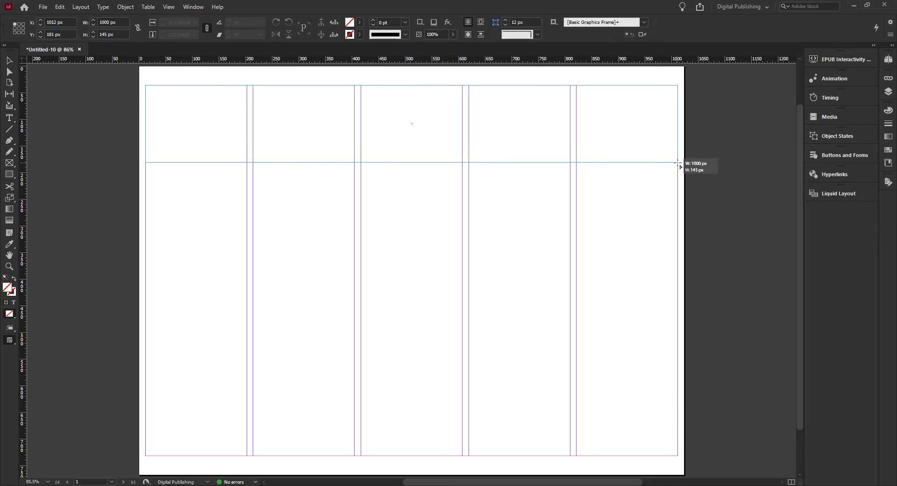
drag(679, 163, 681, 144)
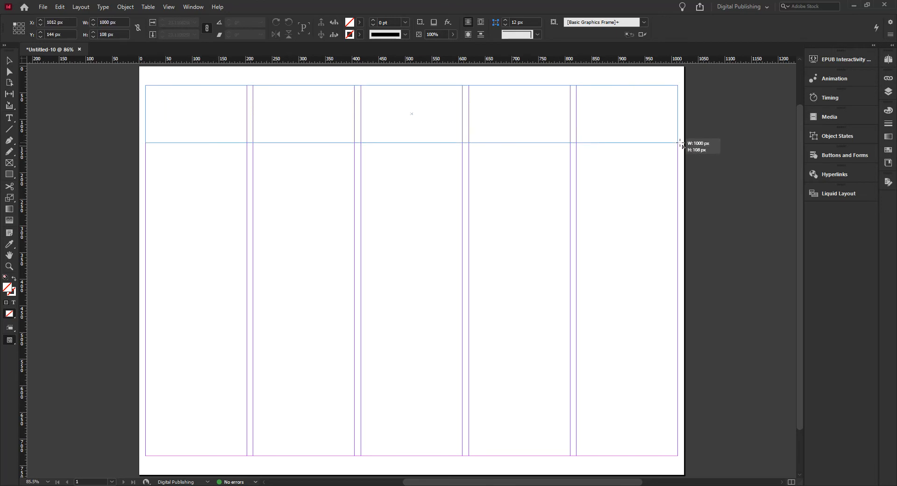
drag(681, 144, 681, 144)
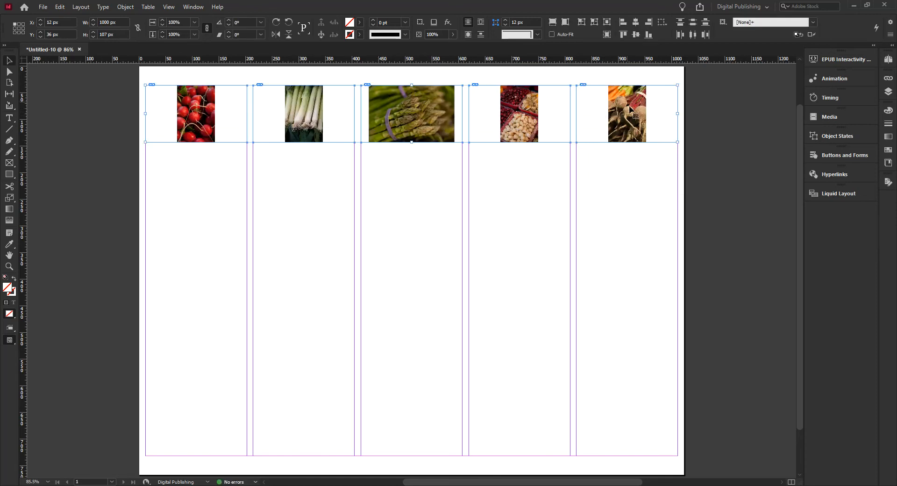
Step: Fill the five frames in the top row proportionally and shift the fourth picture down inside its frame
right_click(525, 124)
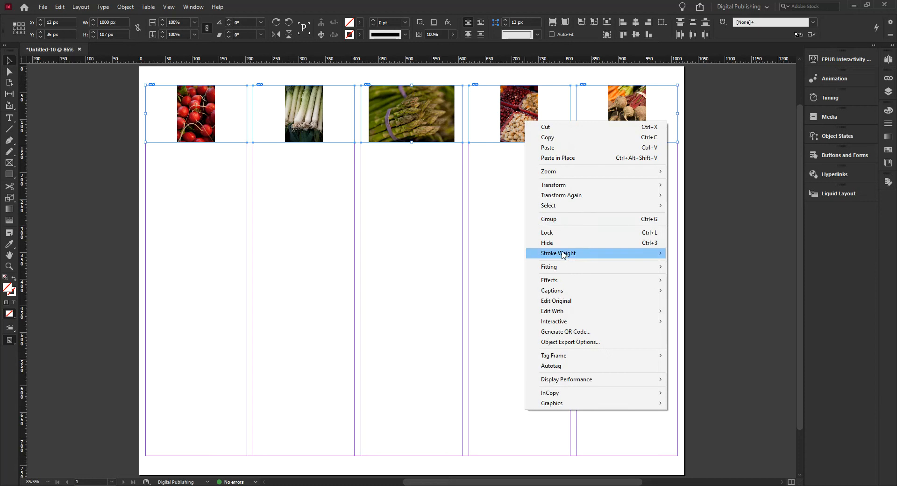
mouse_move(631, 266)
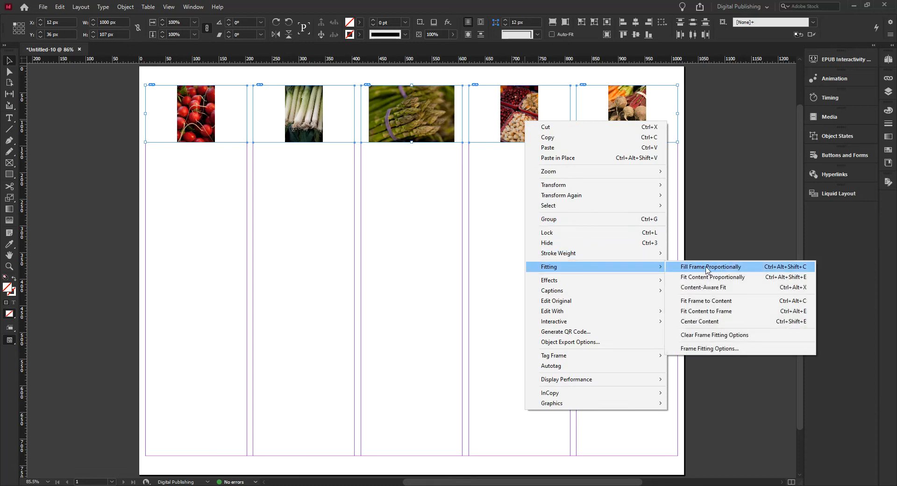
click(710, 267)
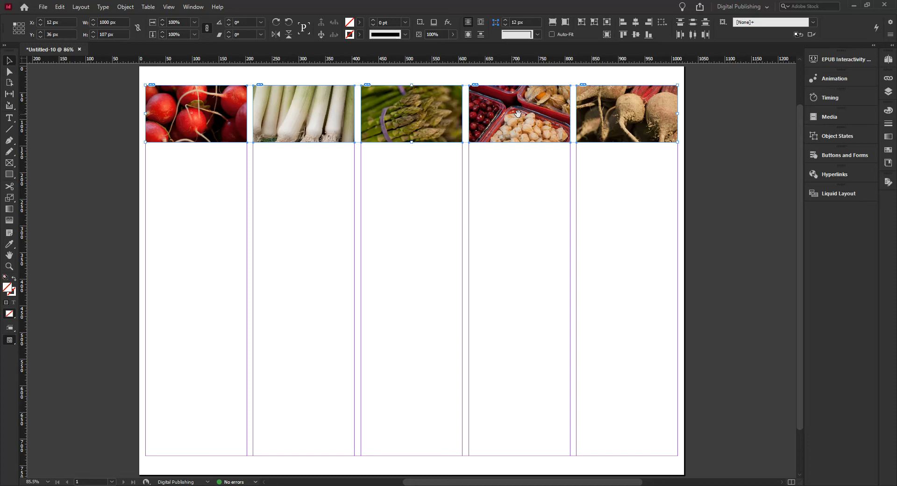
mouse_move(519, 117)
mouse_down()
mouse_move(523, 86)
mouse_move(519, 133)
mouse_up()
Step: Try shifting the leek picture down inside its frame, undo the move and deselect everything
click(413, 115)
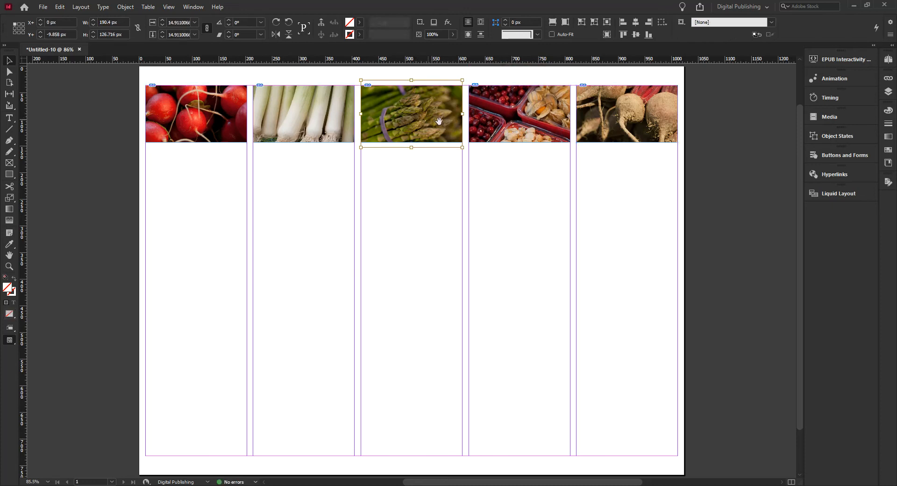
click(299, 115)
click(305, 113)
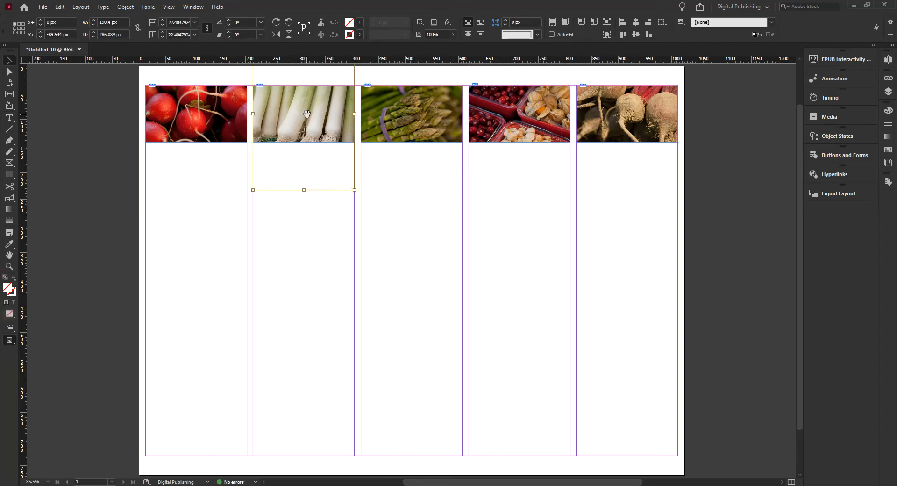
drag(307, 113, 302, 169)
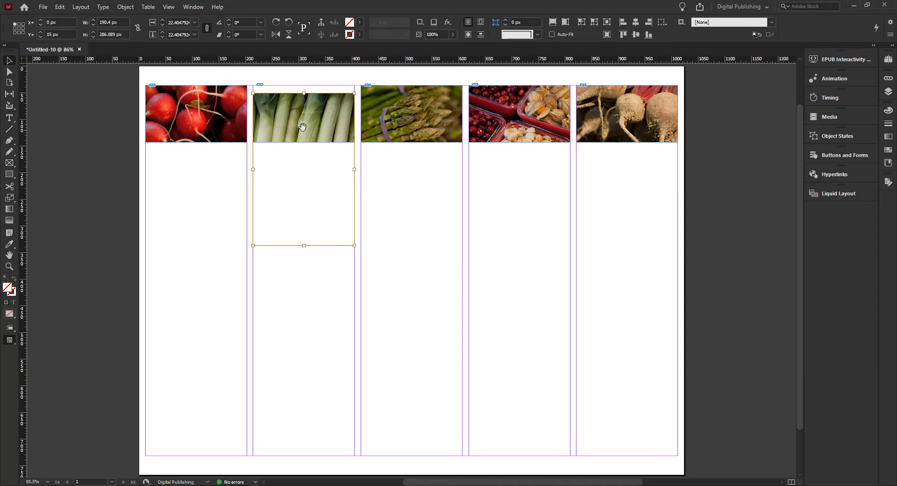
key(ctrl+z)
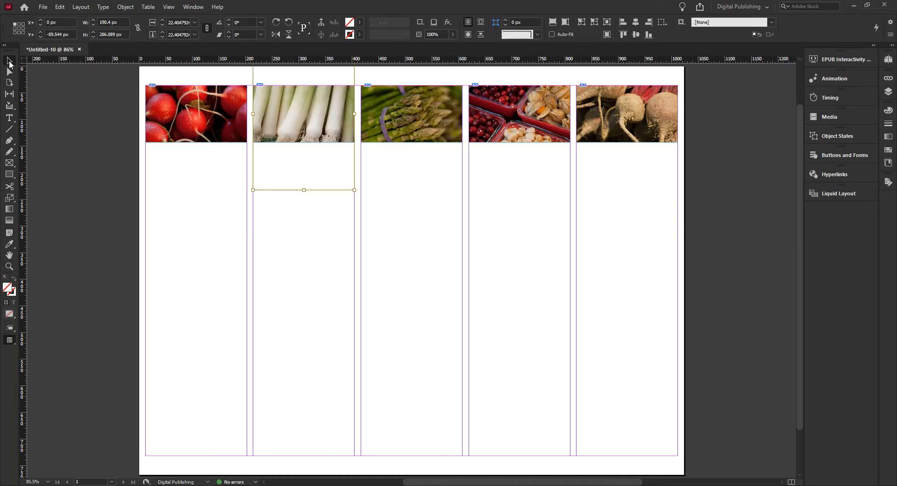
click(93, 162)
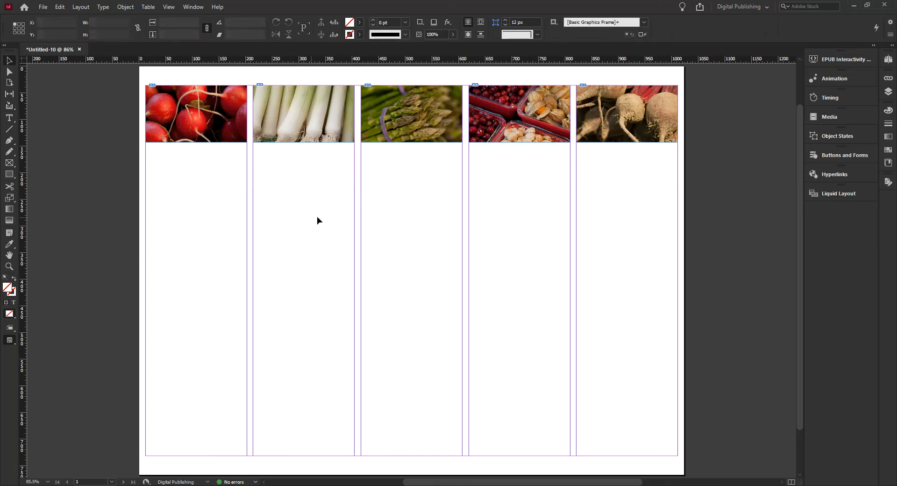
Step: Place Friars_Slide01.jpg through Friars_Slide05.jpg again as a row of five frames below the first, about 899 by 153 px
key(ctrl+d)
click(340, 189)
shift+click(341, 228)
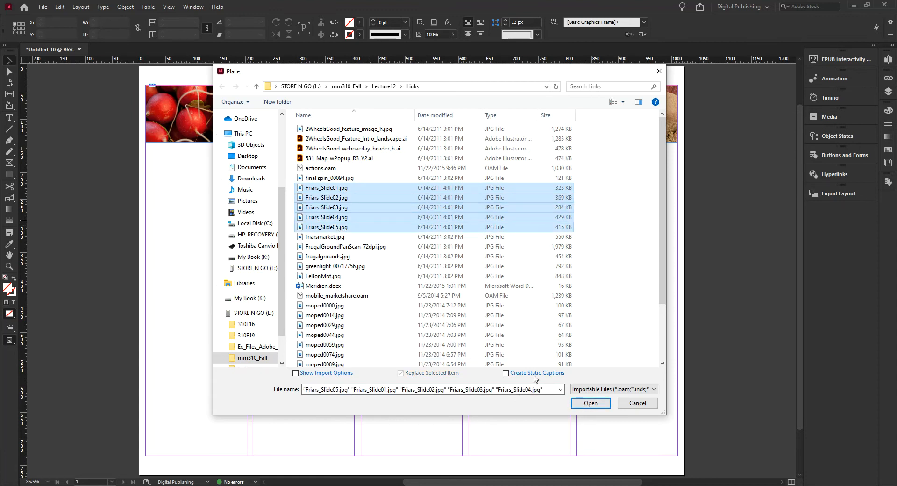
click(590, 403)
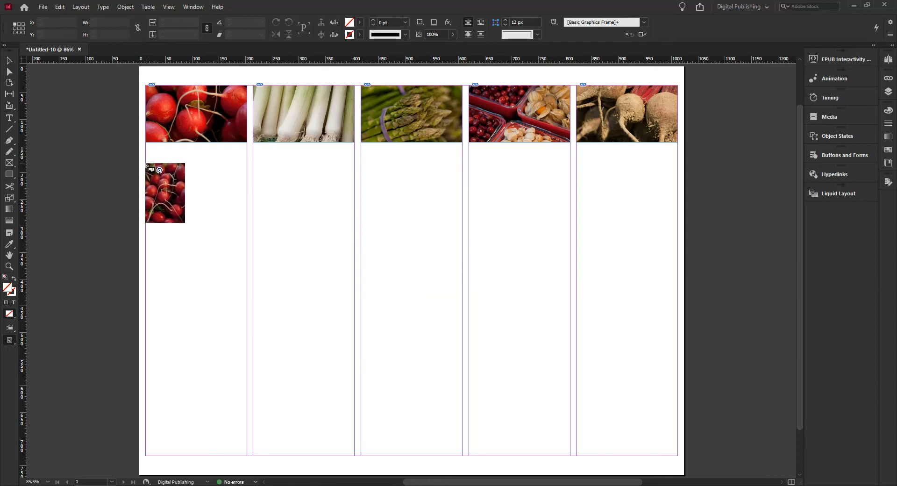
drag(248, 159, 725, 242)
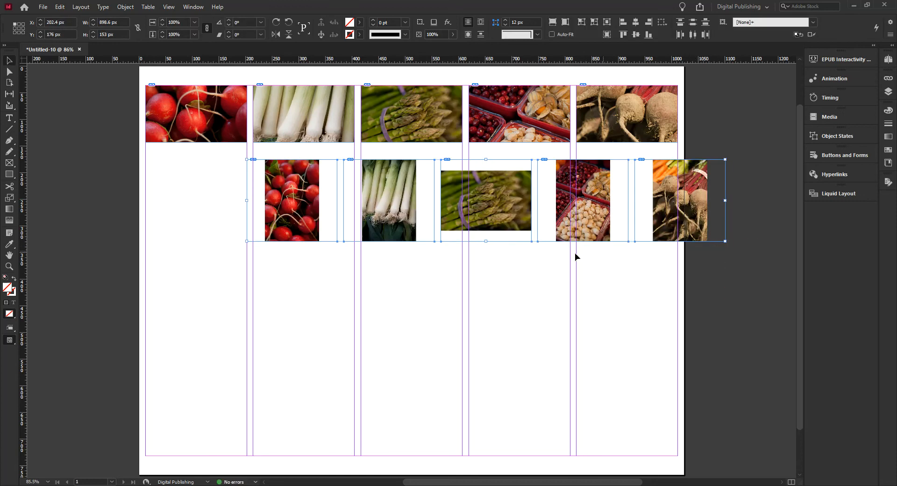
Step: Fill the five frames in the second row proportionally and stack them by aligning their left edges
right_click(508, 215)
mouse_move(644, 347)
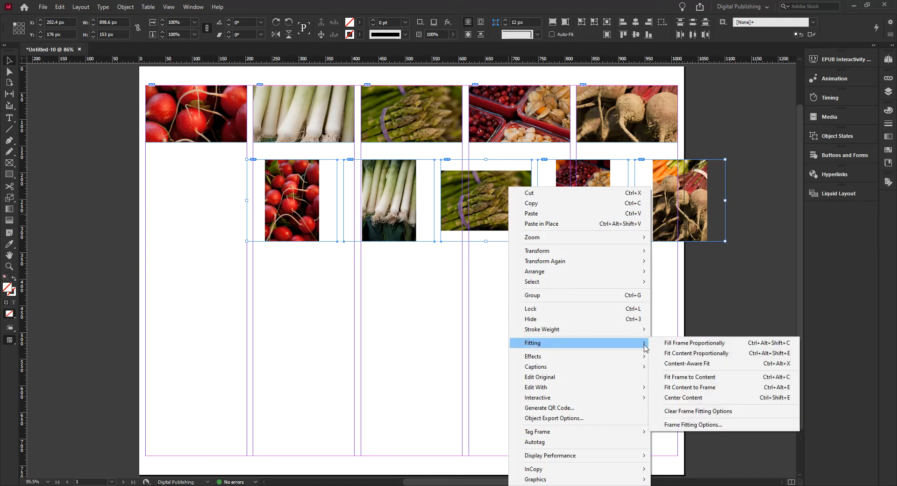
click(691, 346)
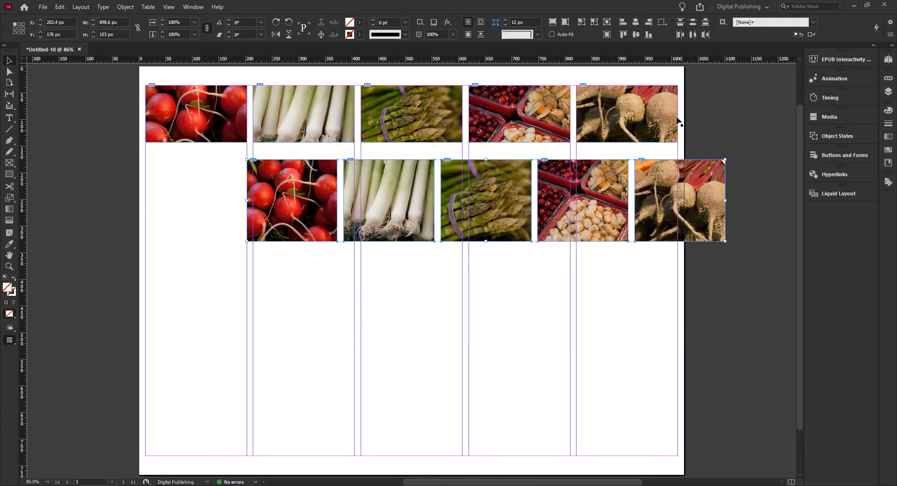
click(624, 22)
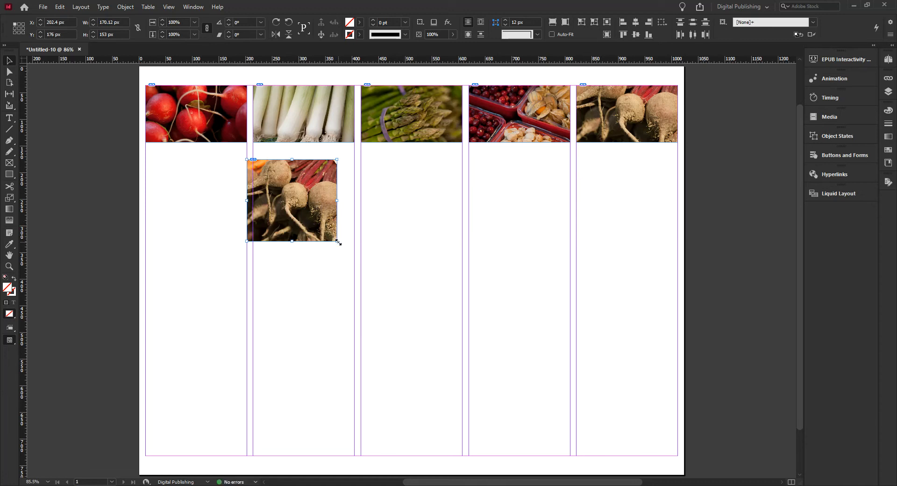
Step: Enlarge the stacked images to about 619 by 557 px and convert them into a multi-state object
drag(337, 241, 577, 454)
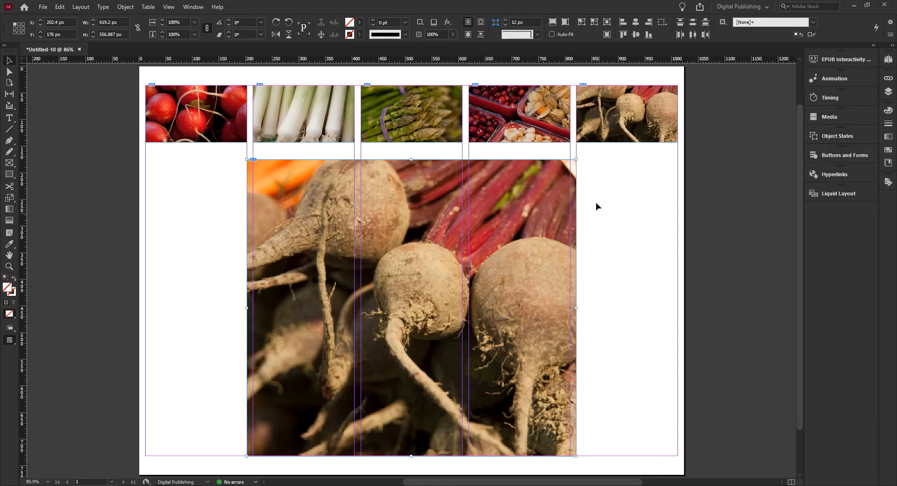
click(838, 136)
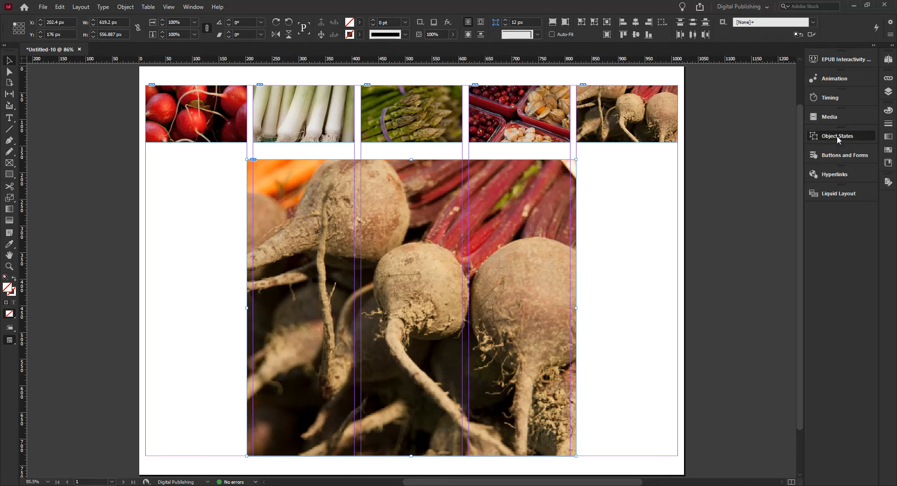
click(776, 326)
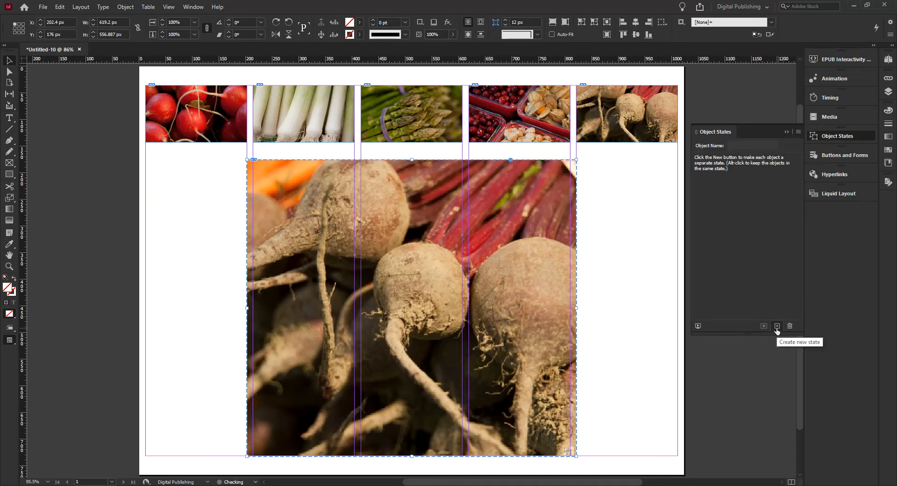
Step: Name the multi-state object Veggies and rename State 1, the beets picture, as Beets
text(Veggies)
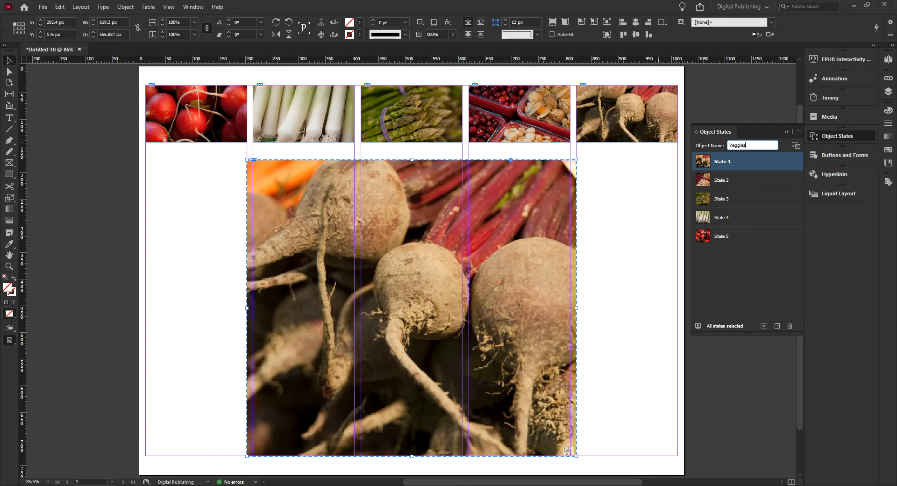
key(Return)
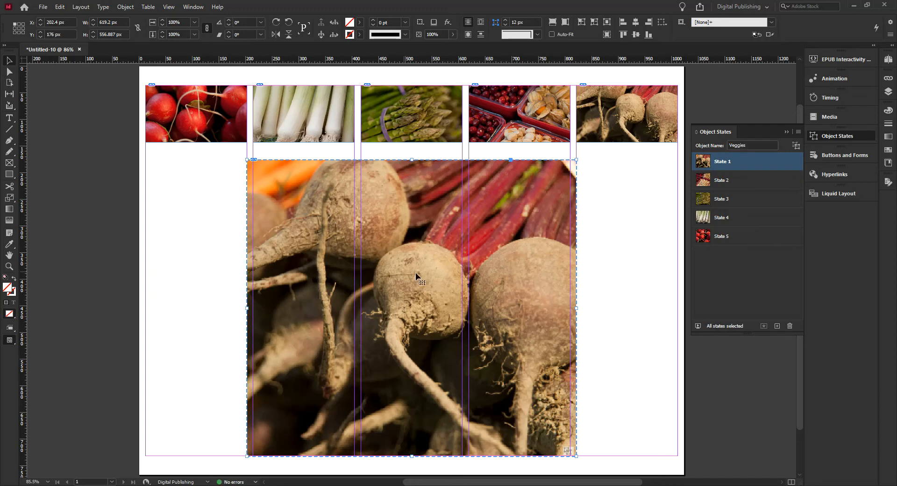
click(723, 163)
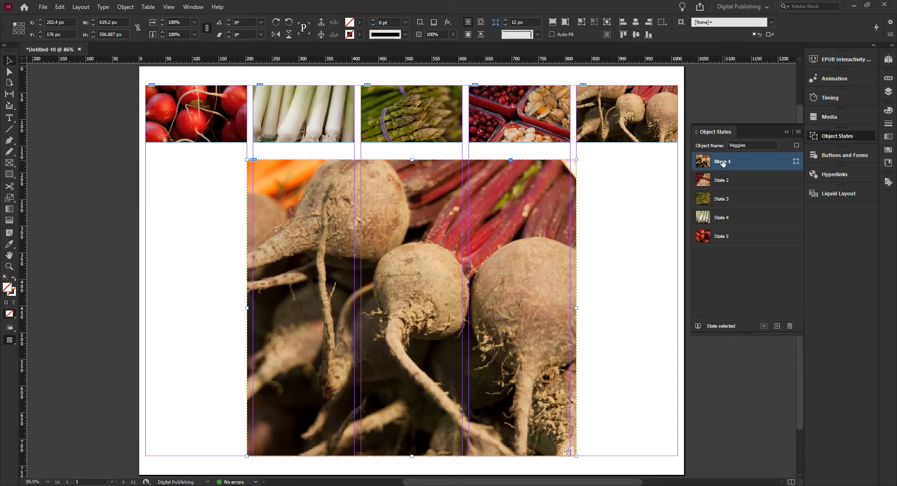
double_click(722, 162)
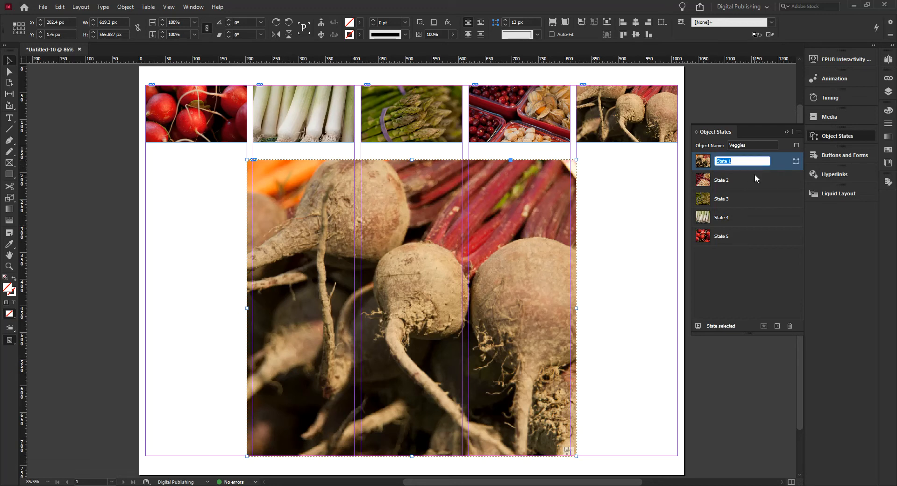
text(B)
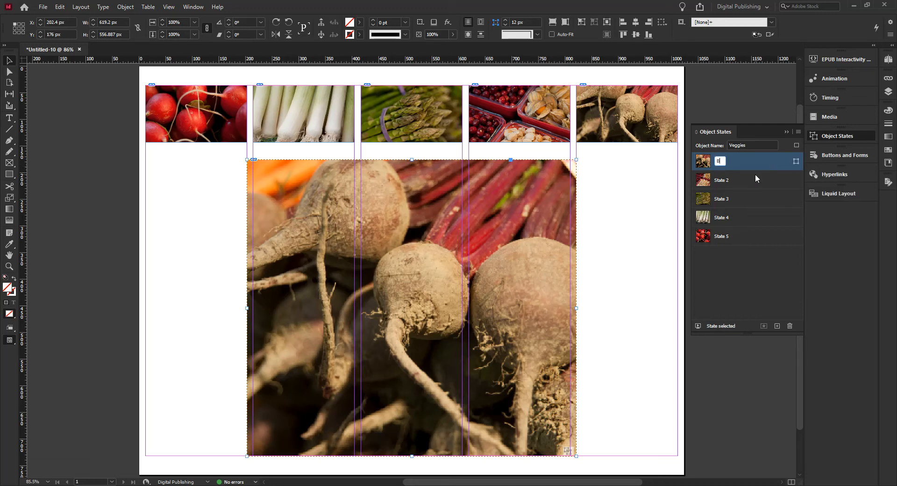
text(eets)
key(Return)
Step: Rename State 2, the picture with the red berry trays, as Totmatillo
click(723, 183)
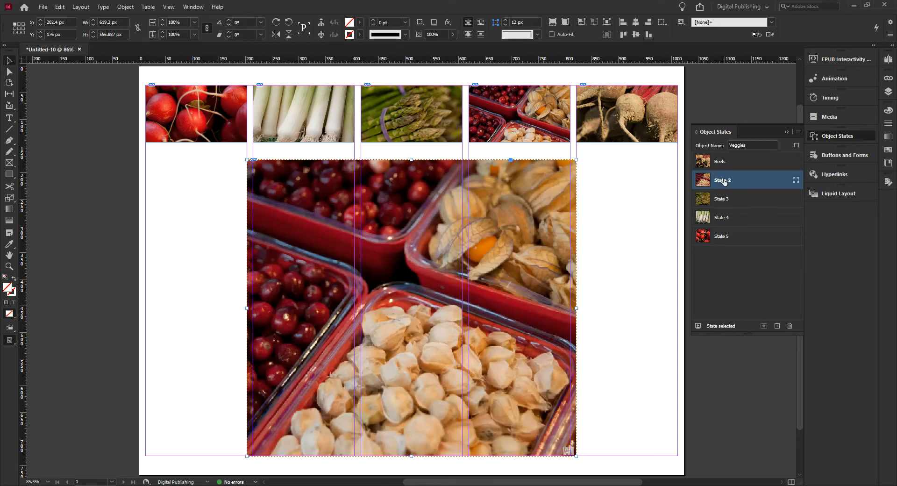
double_click(723, 181)
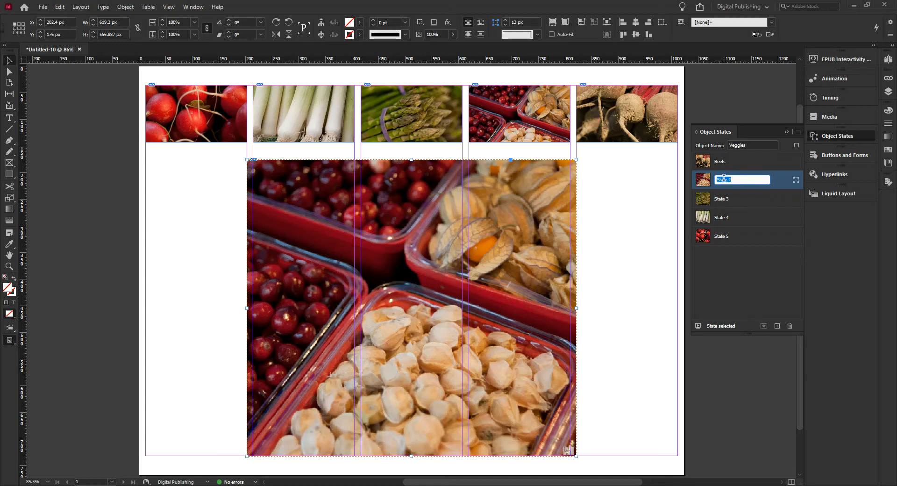
text(Tomati)
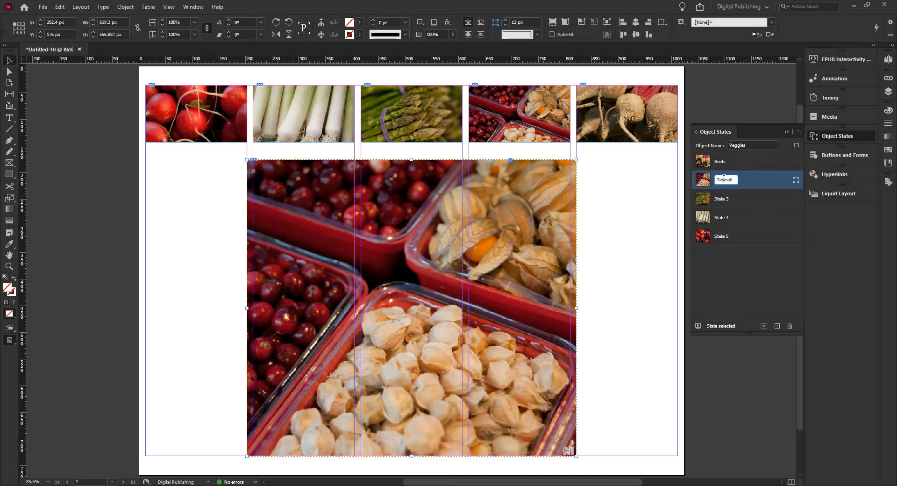
text(llo)
key(Return)
Step: Rename State 3 of the Veggies object as Asparagus
click(723, 201)
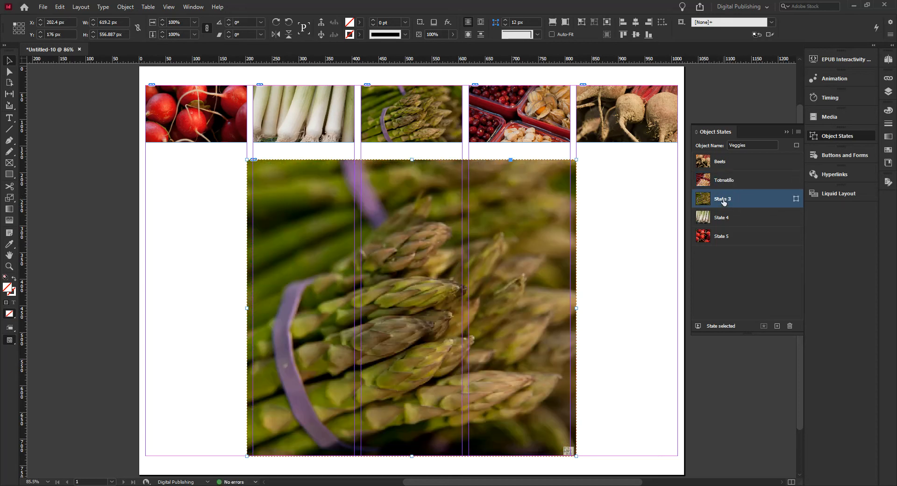
double_click(723, 200)
text(Asparagus)
key(Return)
Step: Rename State 4, the leek picture, as Onions
click(724, 222)
double_click(724, 219)
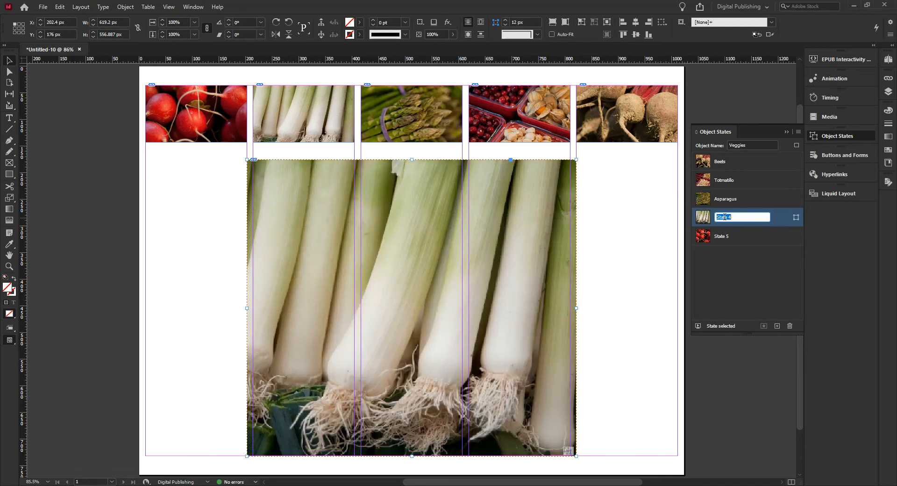
text(Green)
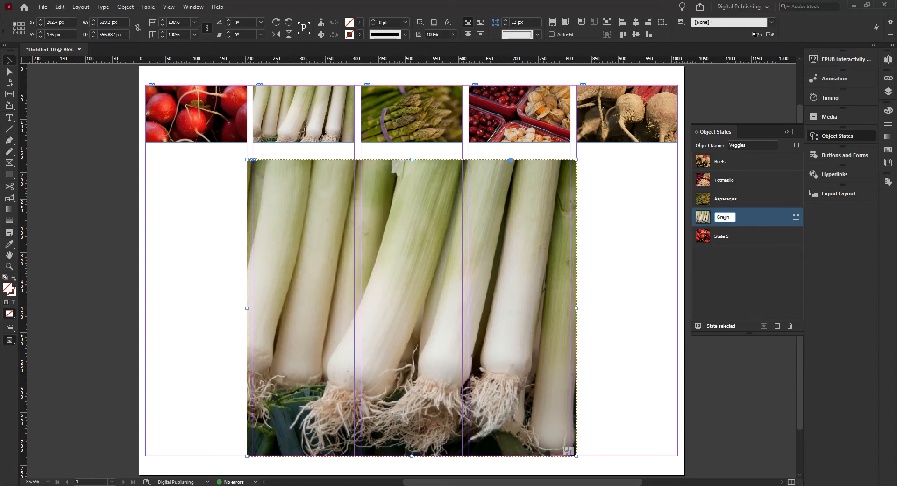
key(BackSpace)
key(BackSpace)
key(BackSpace)
key(BackSpace)
text(Onion)
key(BackSpace)
key(BackSpace)
text(ions)
key(Return)
Step: Rename State 5 as Raddish and select the large radish picture on the page
click(727, 243)
double_click(725, 242)
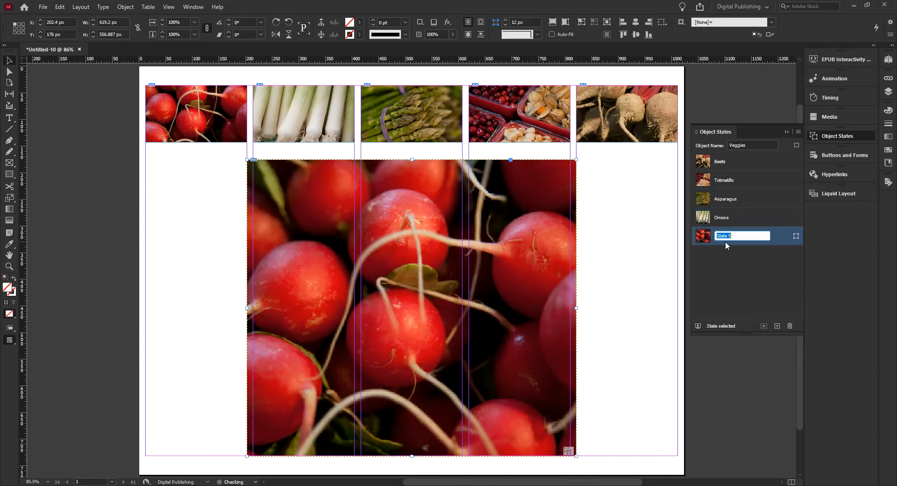
text(Raddish)
click(521, 228)
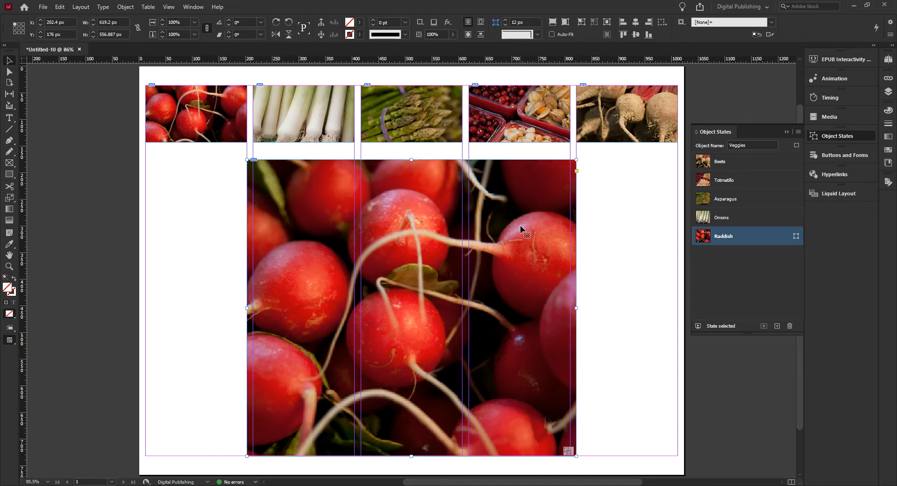
Step: Examine the layer structure of the Veggies object down to the Friars_Slide01.jpg picture inside the Raddish state
mouse_move(795, 239)
click(888, 93)
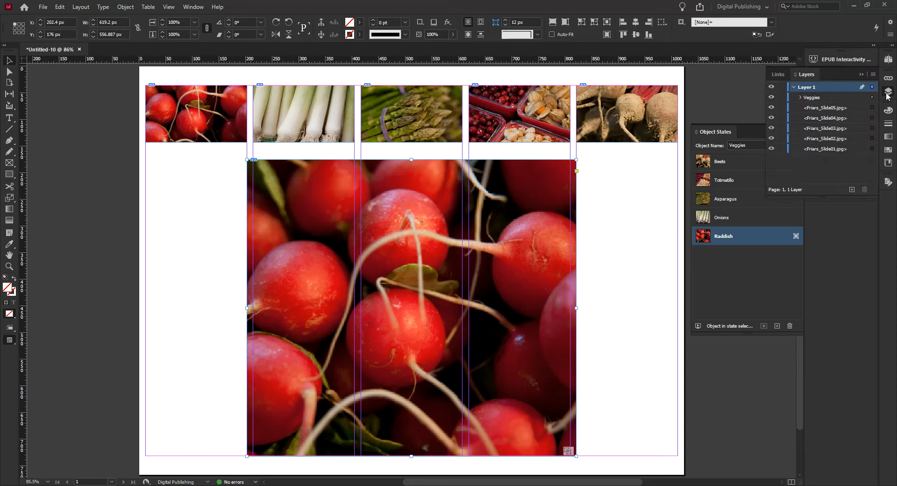
click(801, 97)
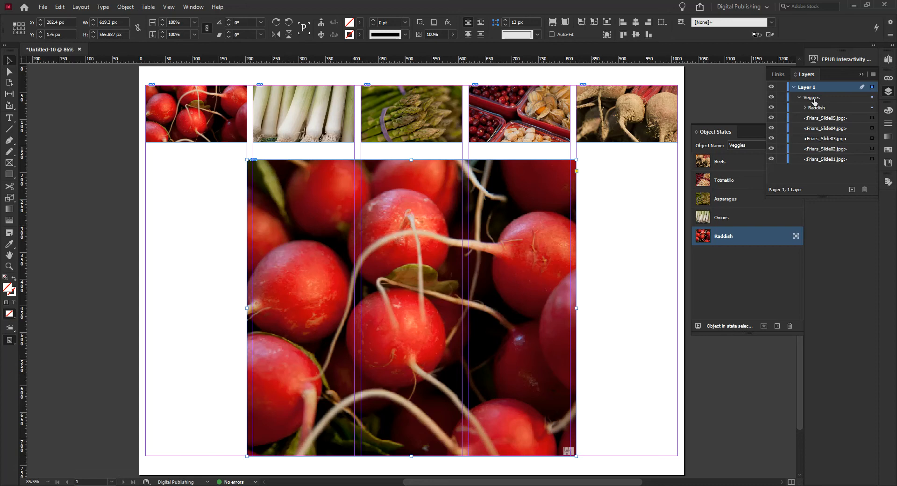
click(805, 108)
click(838, 118)
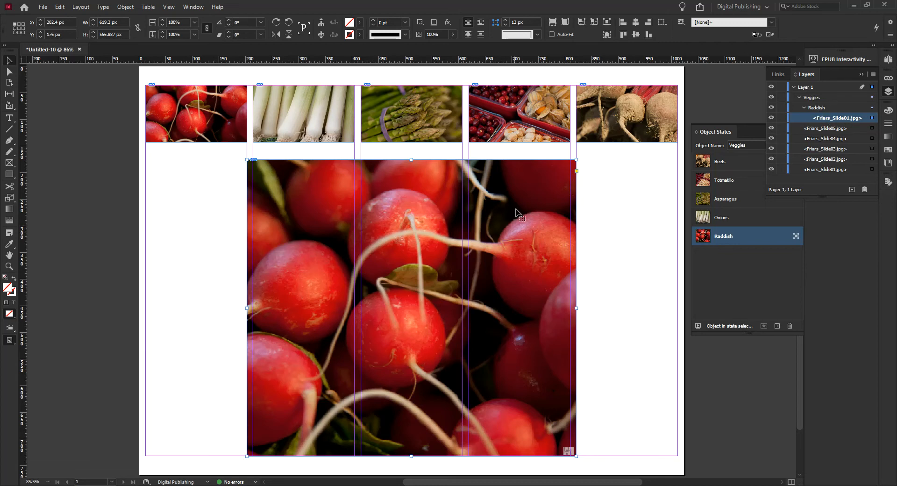
click(888, 94)
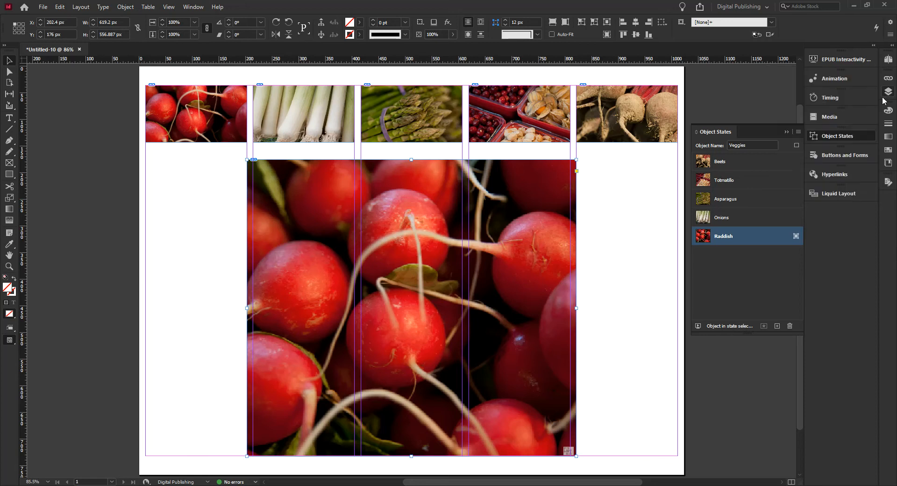
Step: Apply the Fade In animation preset to the picture in the Raddish state
click(833, 79)
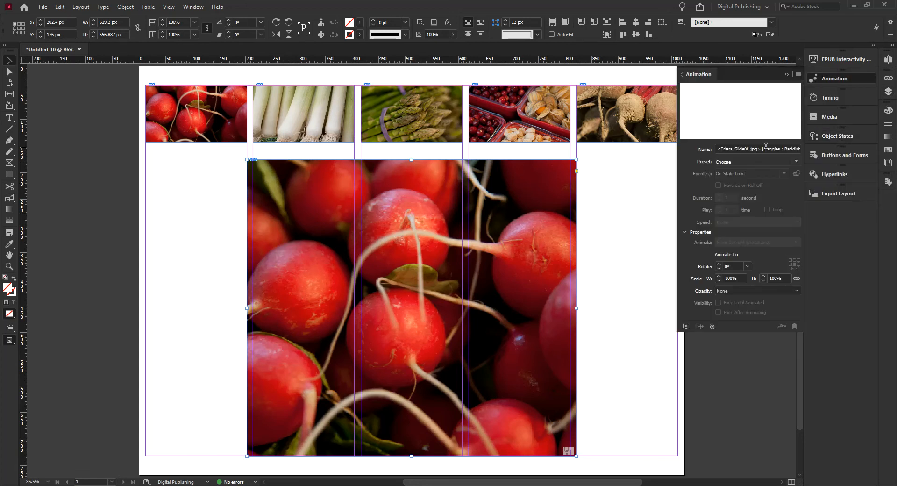
click(793, 160)
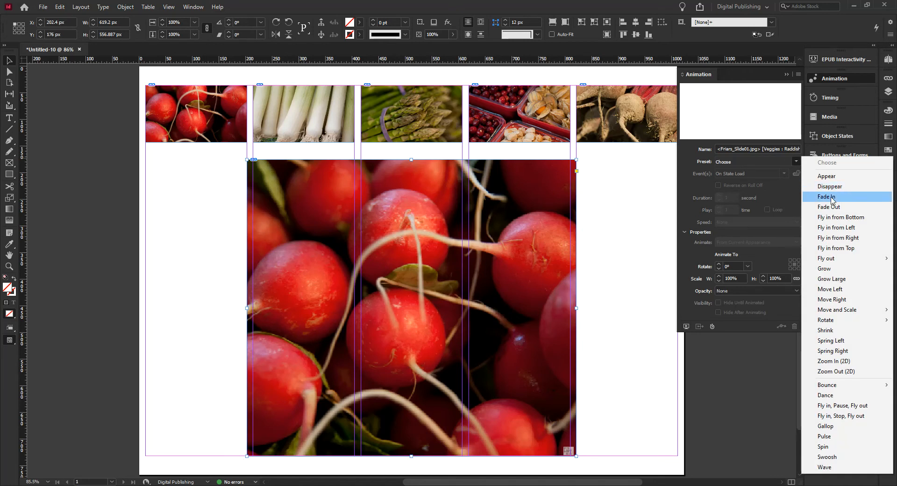
click(804, 201)
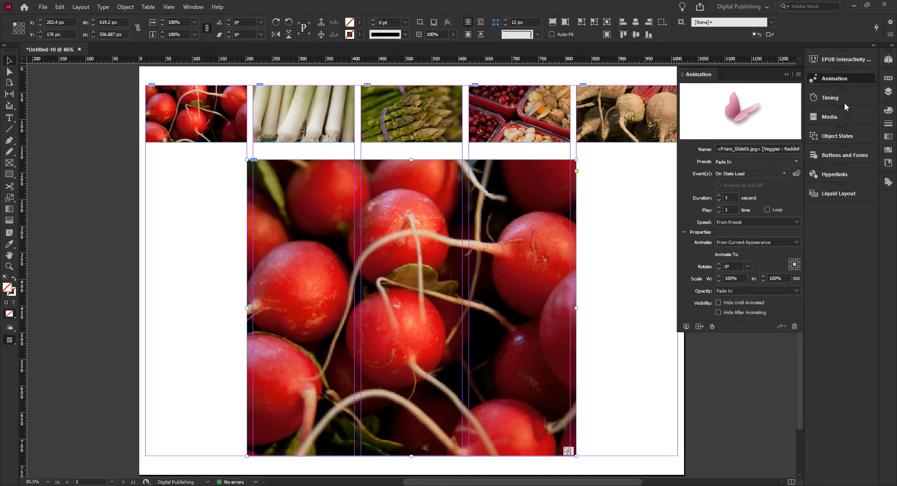
Step: Select the picture inside the Onions state and give it the Fade In animation preset
click(834, 136)
click(745, 217)
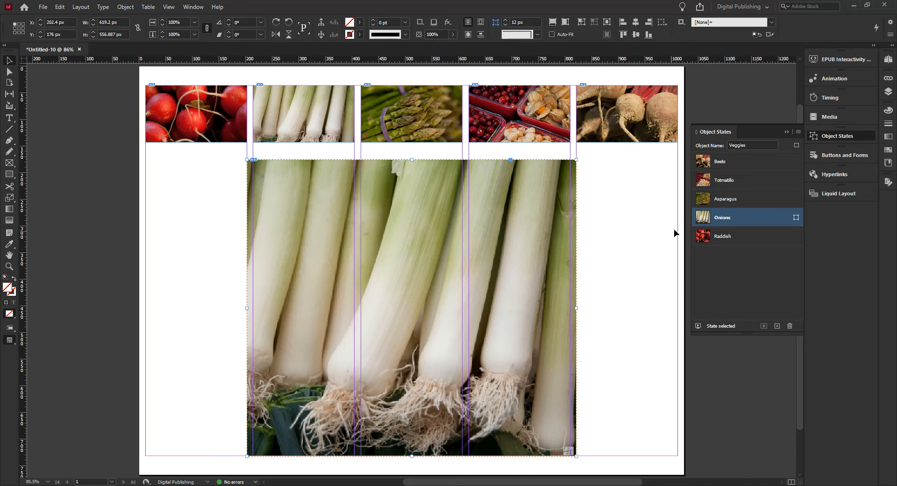
click(533, 249)
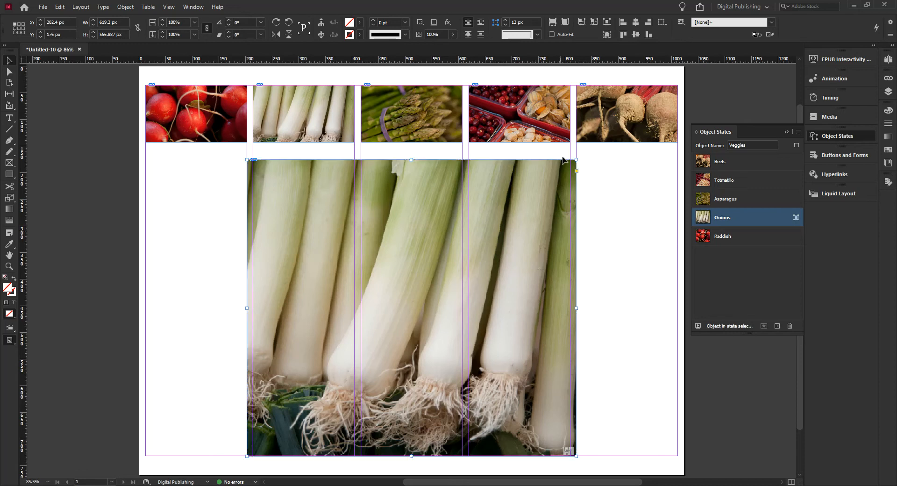
click(833, 79)
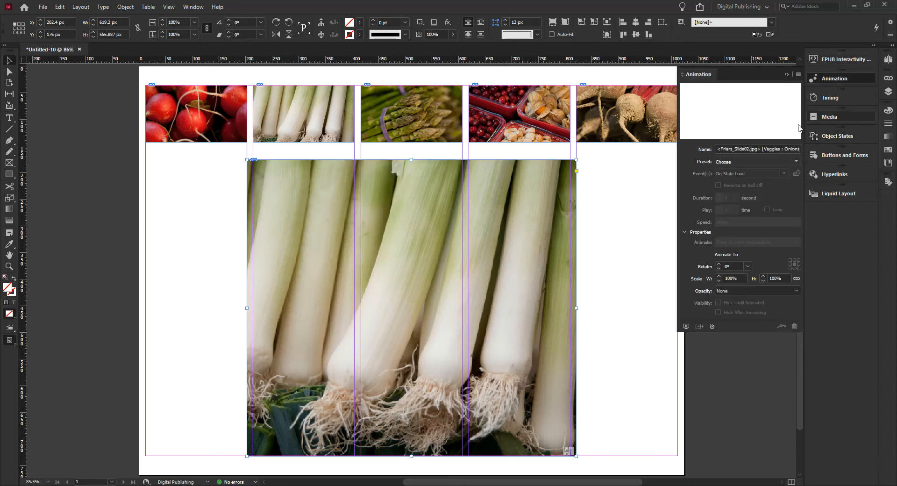
click(796, 162)
click(809, 196)
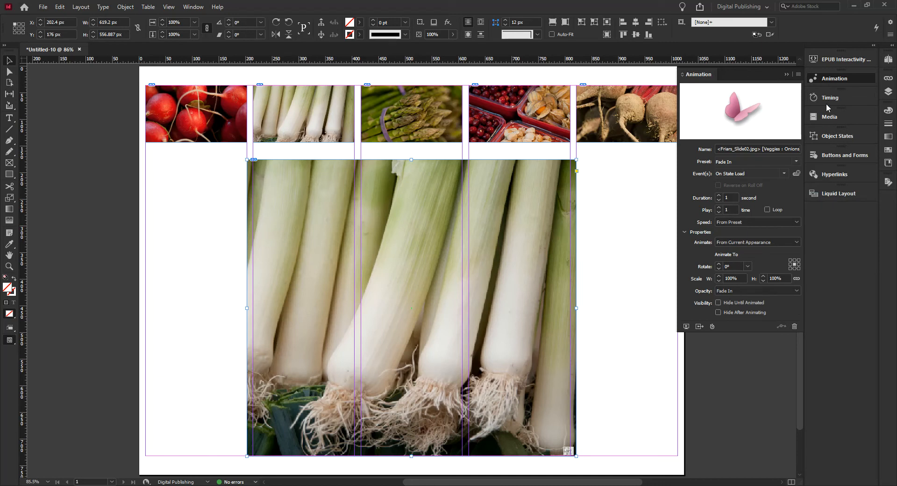
click(841, 80)
Step: Select the picture inside the Asparagus state and give it the Fade In animation preset
click(841, 135)
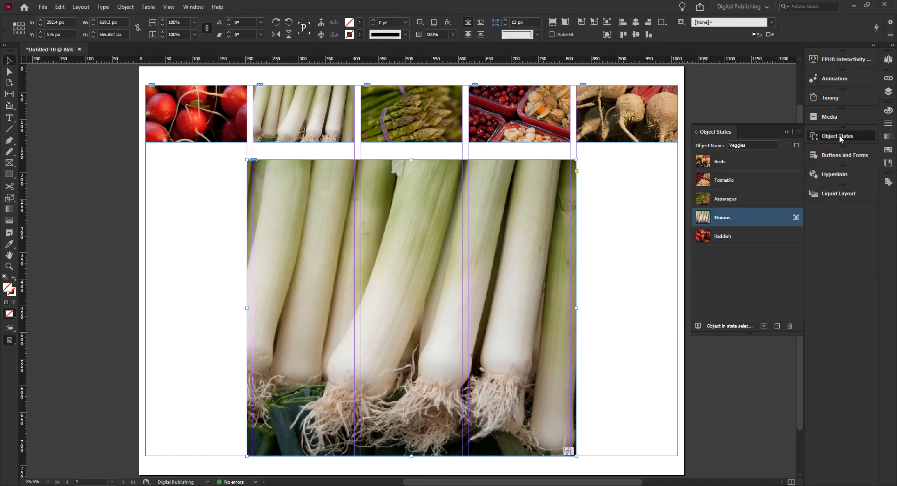
click(744, 199)
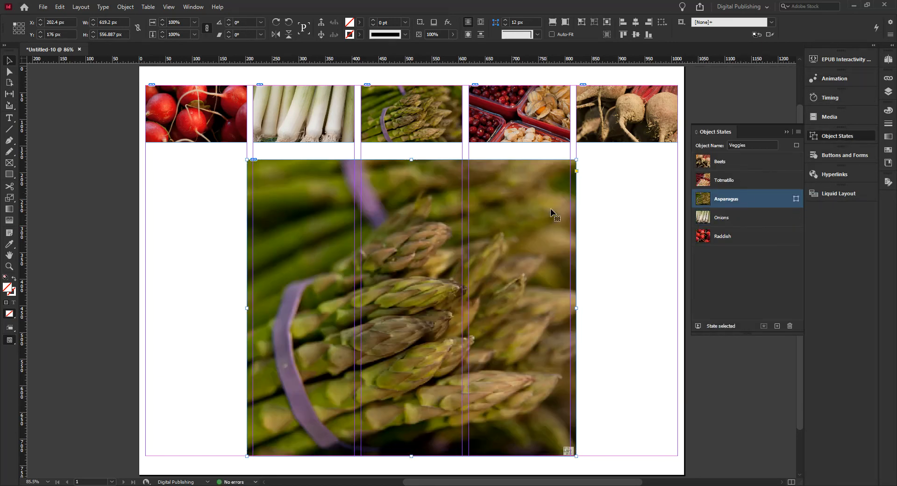
click(833, 82)
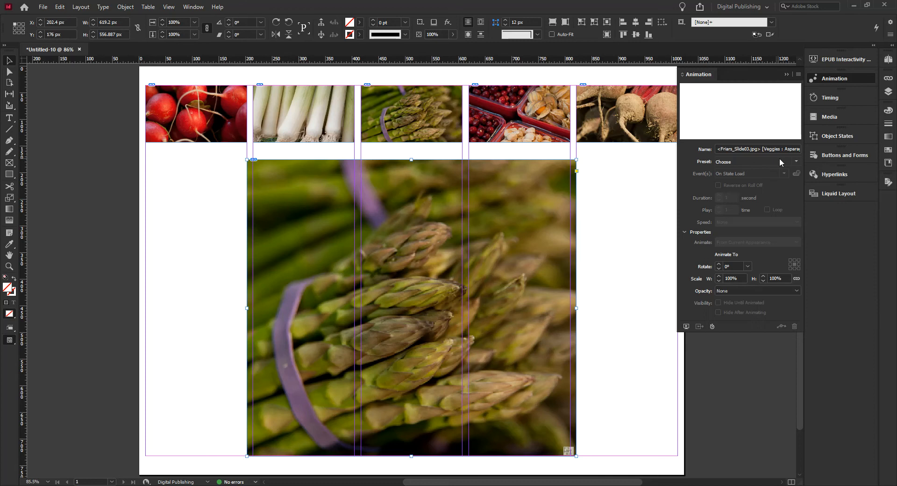
click(795, 163)
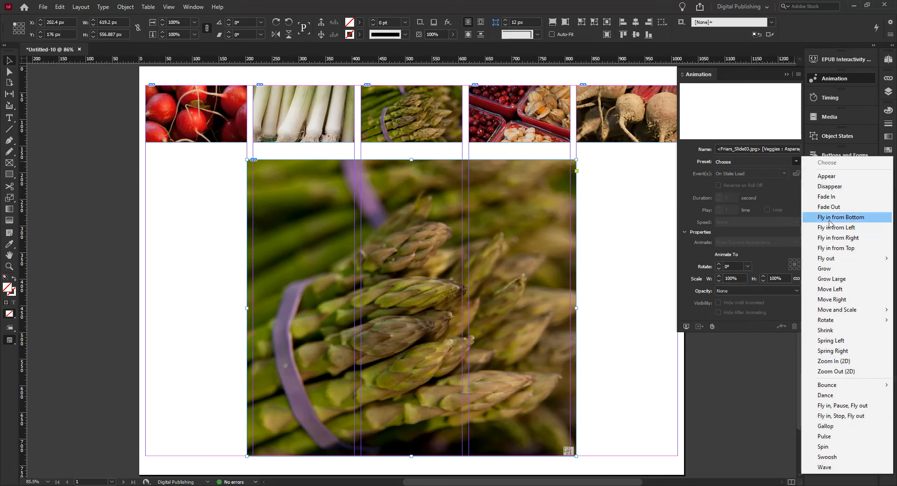
click(828, 197)
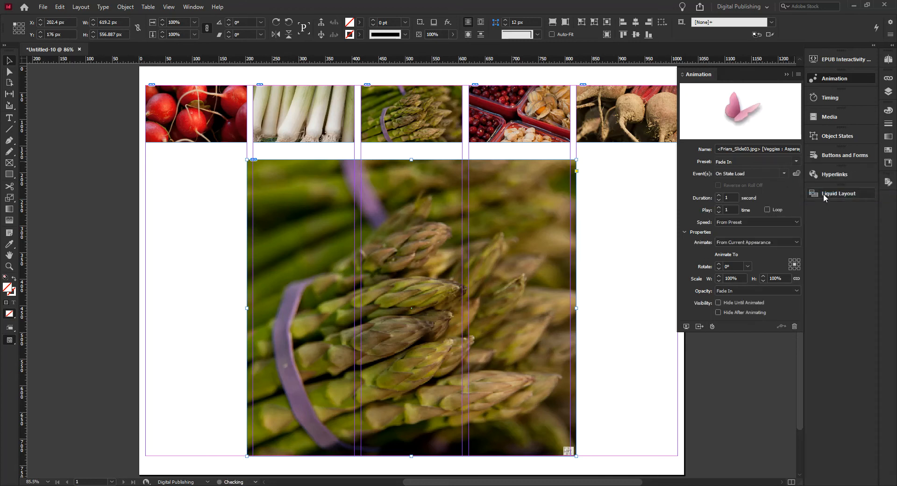
Step: Select the picture inside the Totmatillo state and give it the Fade In animation preset
click(849, 136)
click(757, 179)
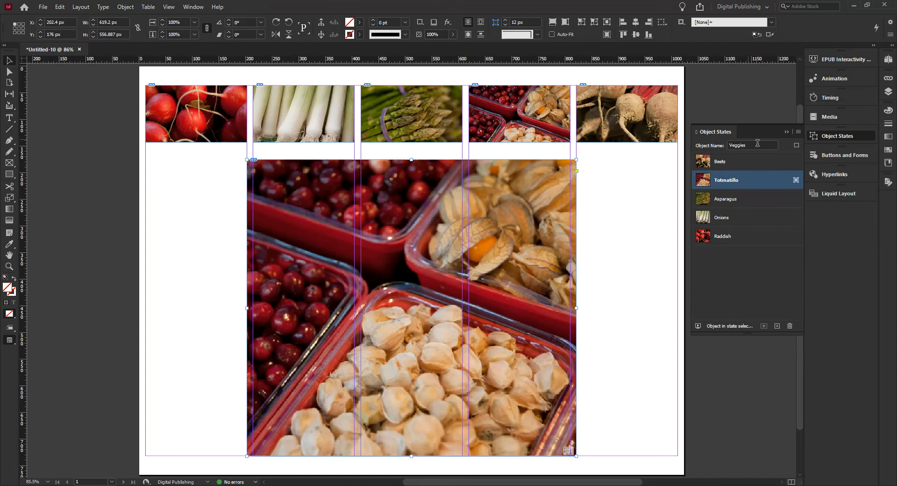
click(825, 79)
click(793, 161)
click(827, 174)
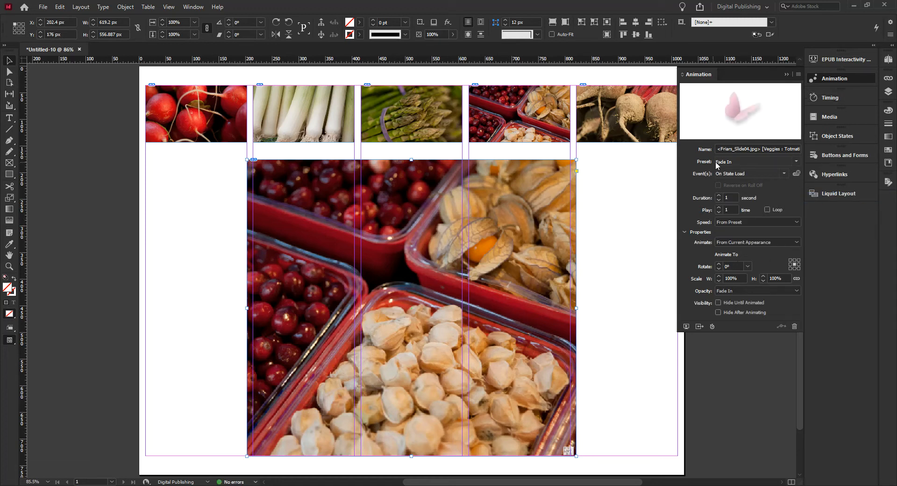
Step: Select the picture inside the Beets state and give it the Fade In animation preset
click(837, 136)
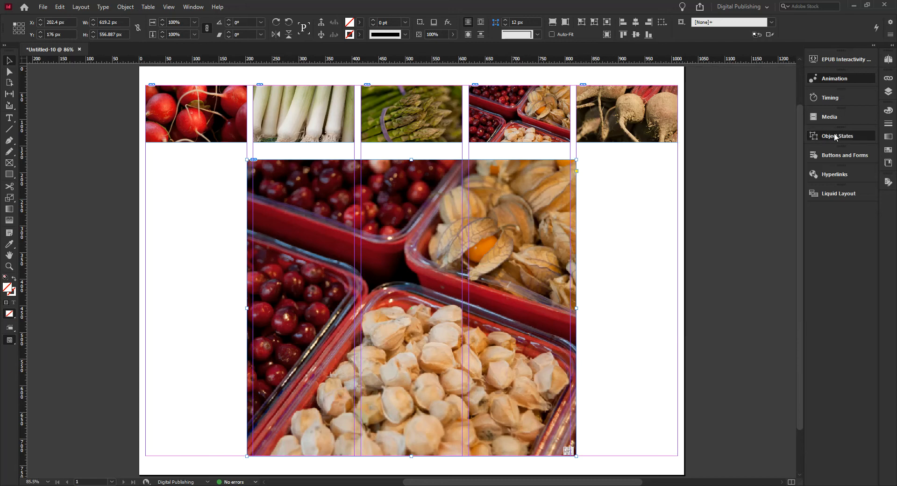
click(746, 161)
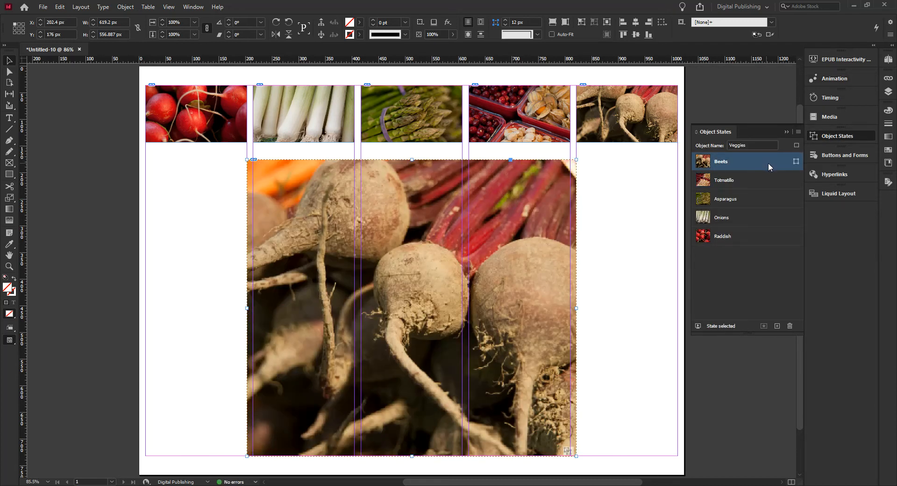
click(796, 161)
click(831, 78)
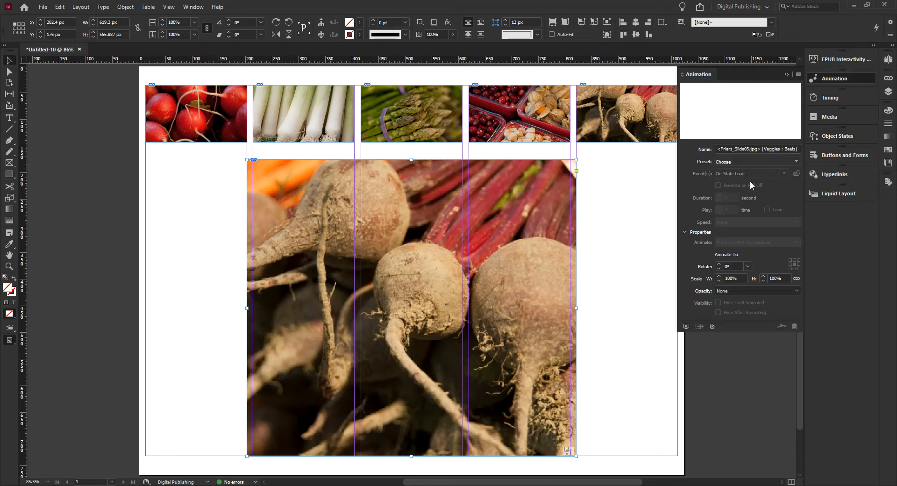
click(795, 161)
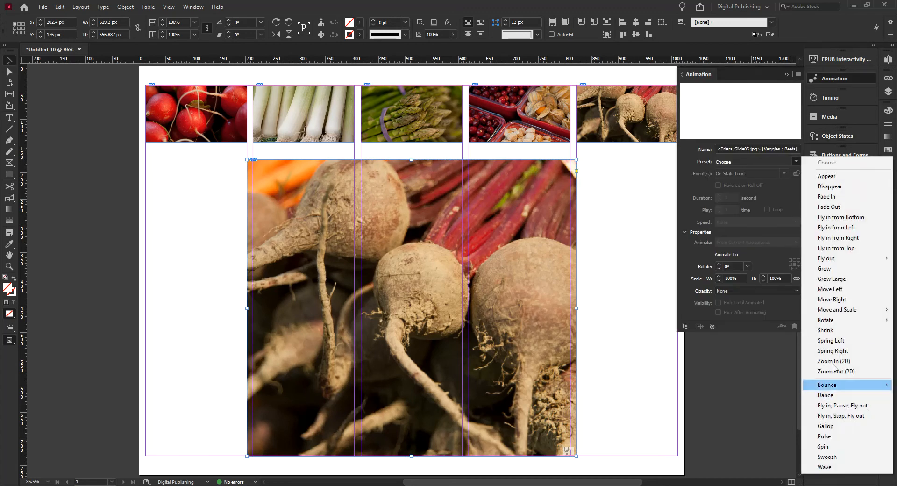
click(839, 206)
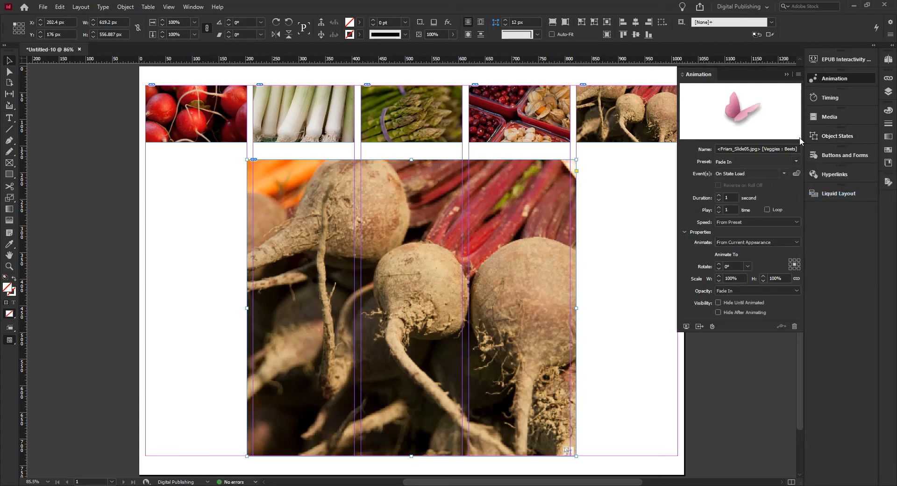
click(829, 78)
click(235, 207)
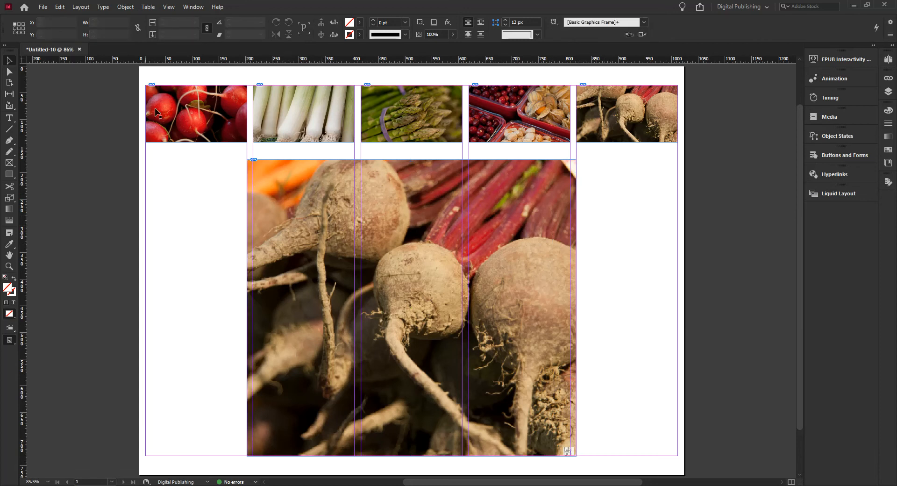
Step: Select all five thumbnails above the Veggies object and convert them to buttons
drag(140, 80, 682, 125)
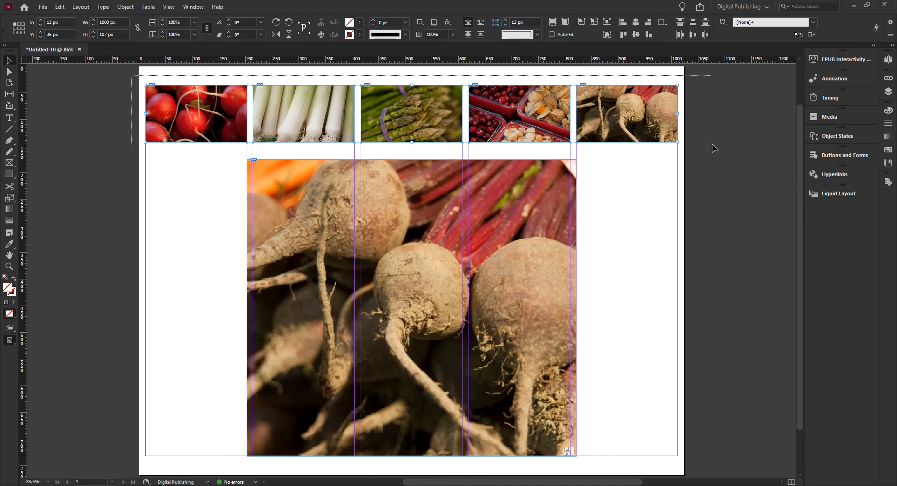
click(839, 155)
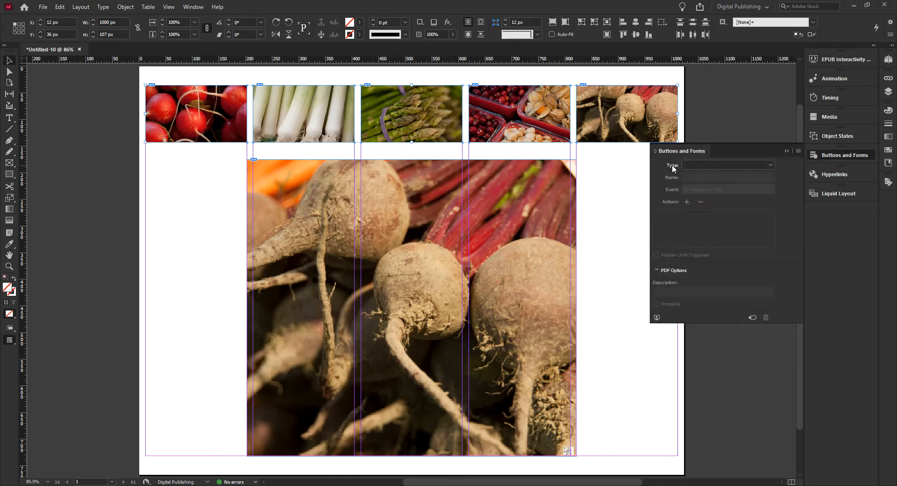
click(768, 165)
click(717, 178)
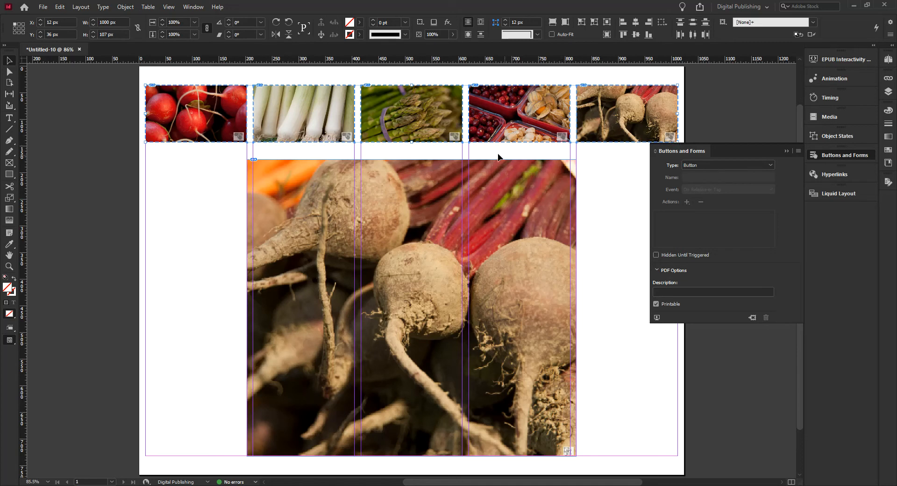
Step: Select each of the five thumbnail buttons in turn to check its button name
click(218, 155)
click(220, 123)
click(277, 103)
click(389, 103)
click(500, 112)
click(622, 112)
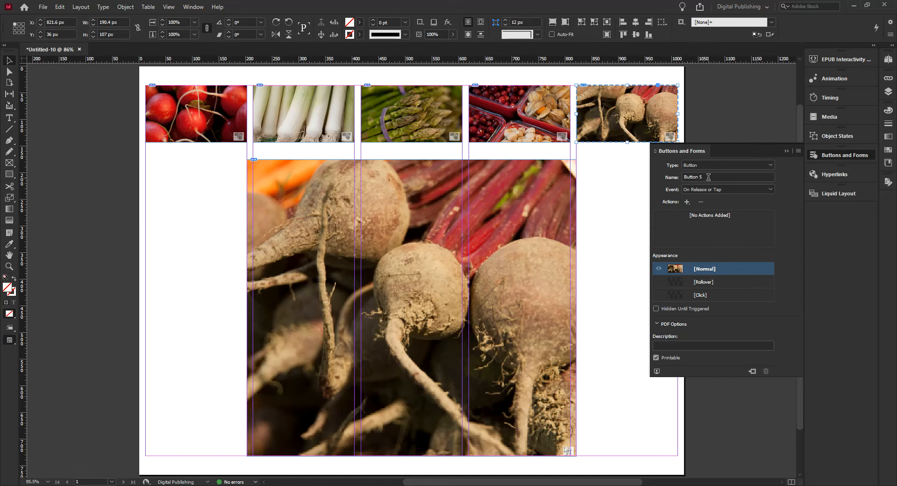
Step: Name the radish thumbnail's button RaddishBtn
click(210, 129)
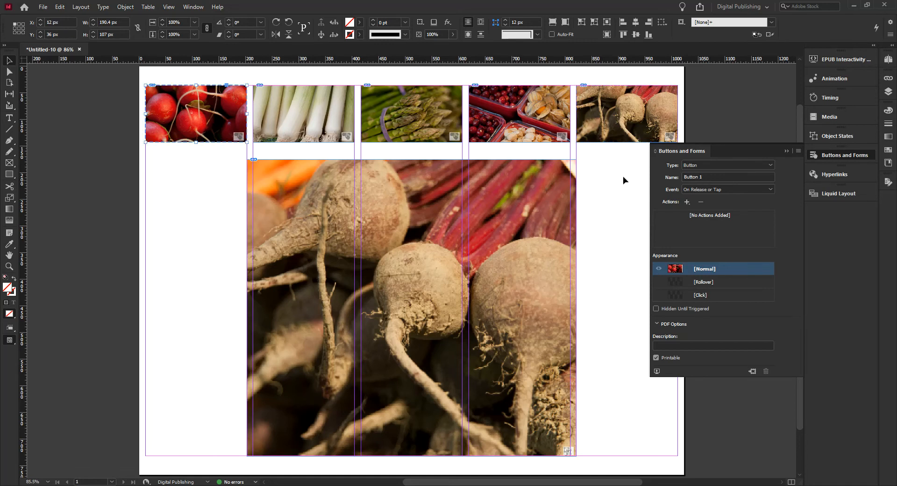
click(712, 176)
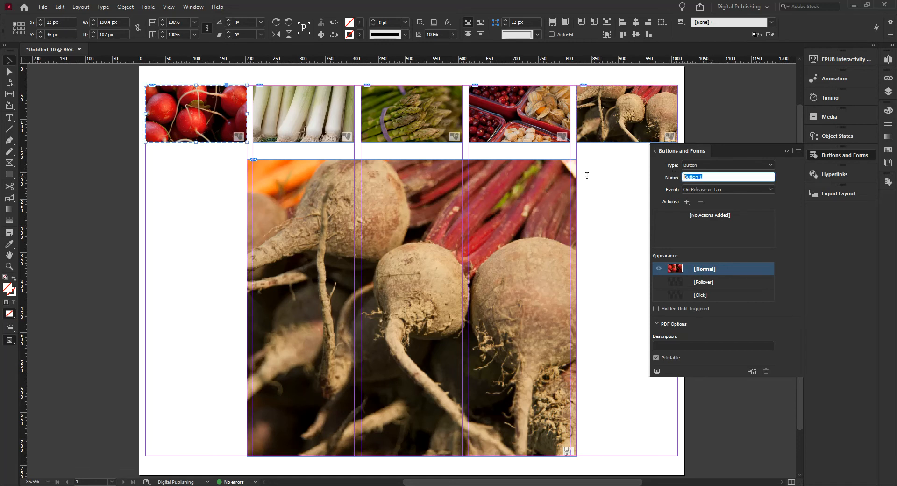
text(RaddishBtn)
key(Return)
Step: Name the onion thumbnail's button OnionBtn
click(280, 115)
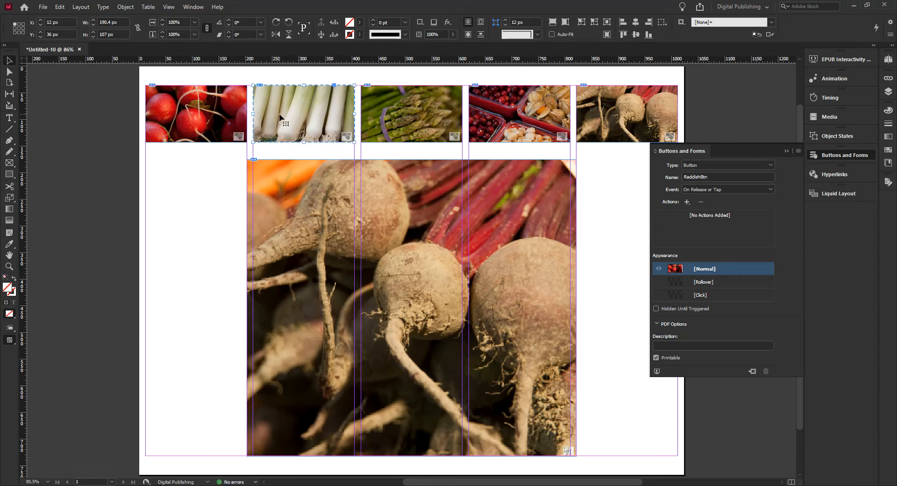
click(722, 181)
text(OnionBtn)
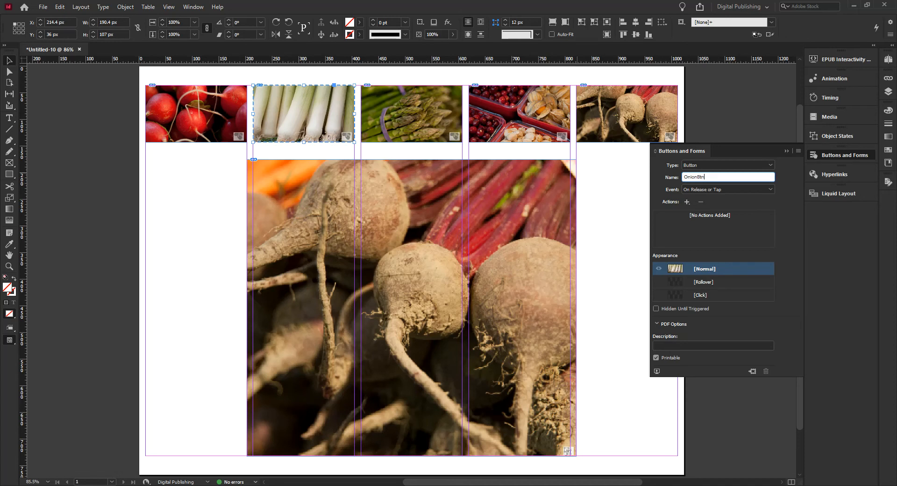
key(Return)
Step: Select the asparagus thumbnail's frame and name its button AspBtn
click(406, 112)
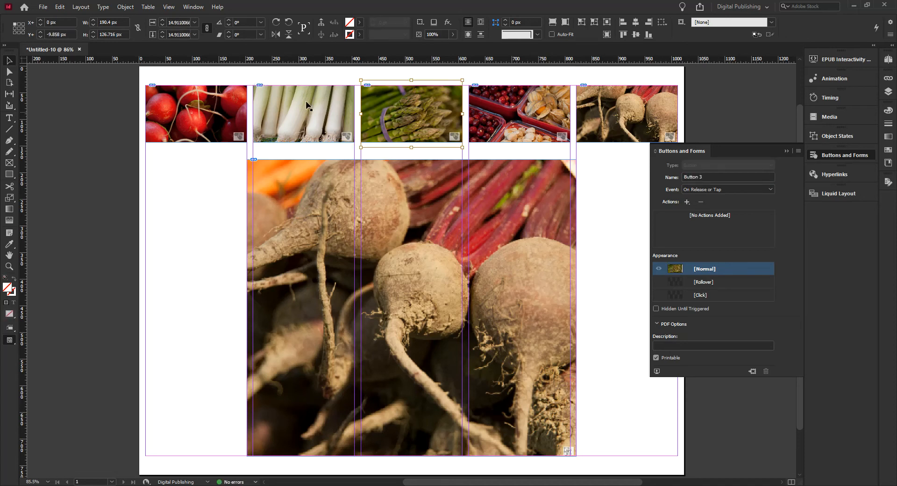
click(45, 88)
click(370, 105)
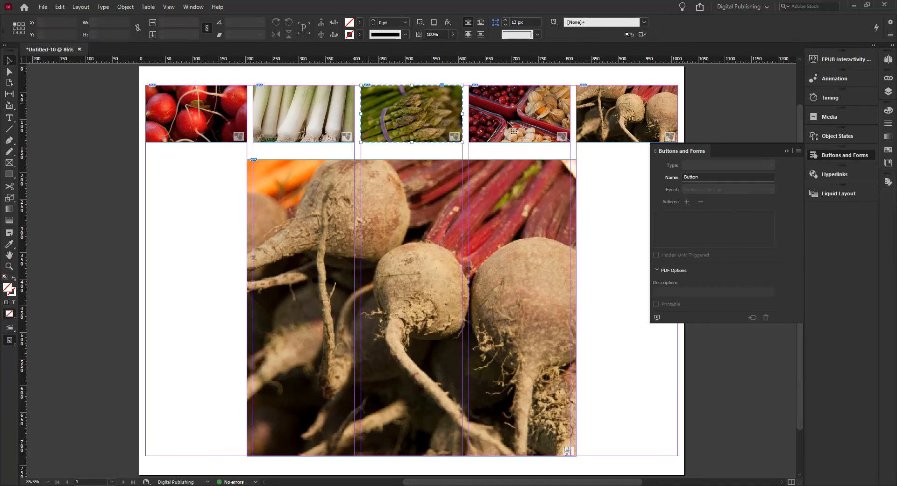
drag(706, 177, 661, 175)
text(AspBtn)
key(Return)
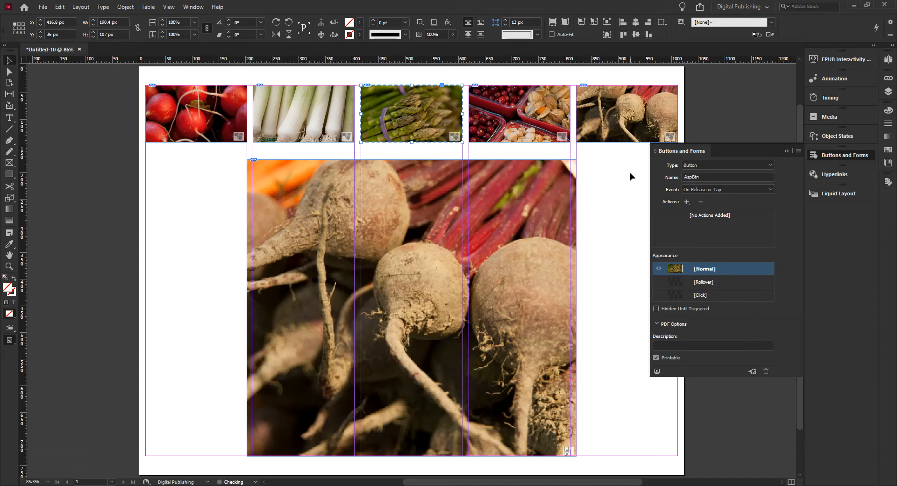
Step: Name the tomatillo thumbnail's button TomBtn
click(527, 135)
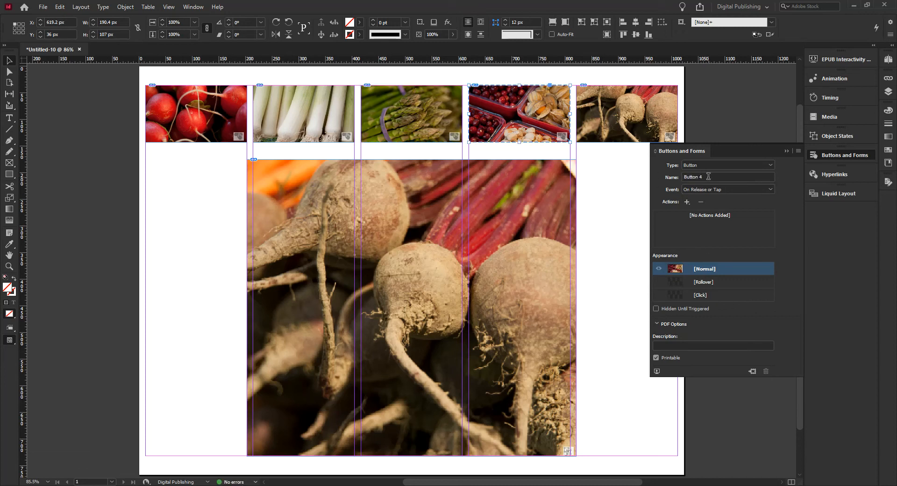
drag(708, 176, 666, 172)
text(TomB)
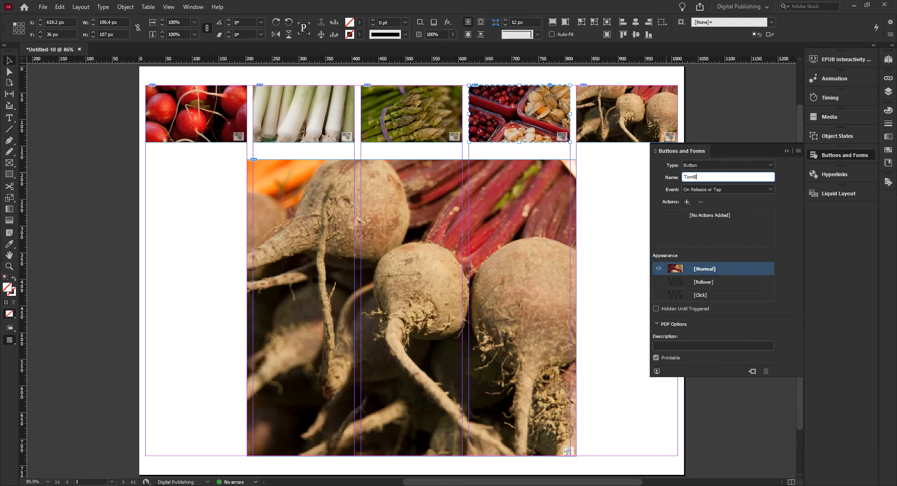
text(tn)
key(Return)
Step: Name the beets thumbnail's button BeetsBtn
click(648, 121)
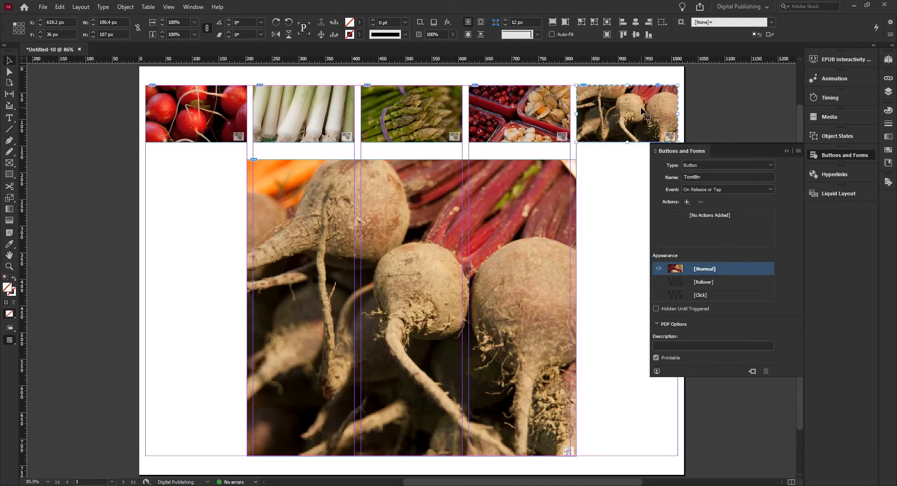
drag(703, 177, 687, 176)
text(Be)
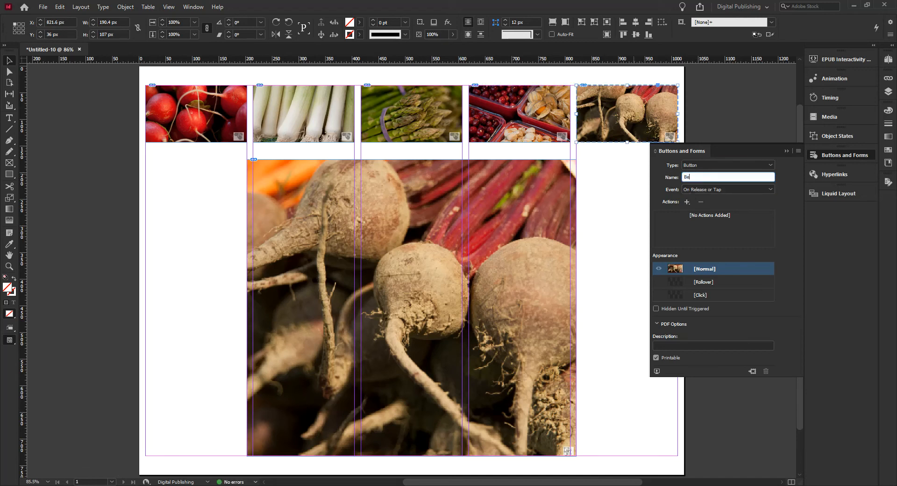
text(etsBtn)
key(Return)
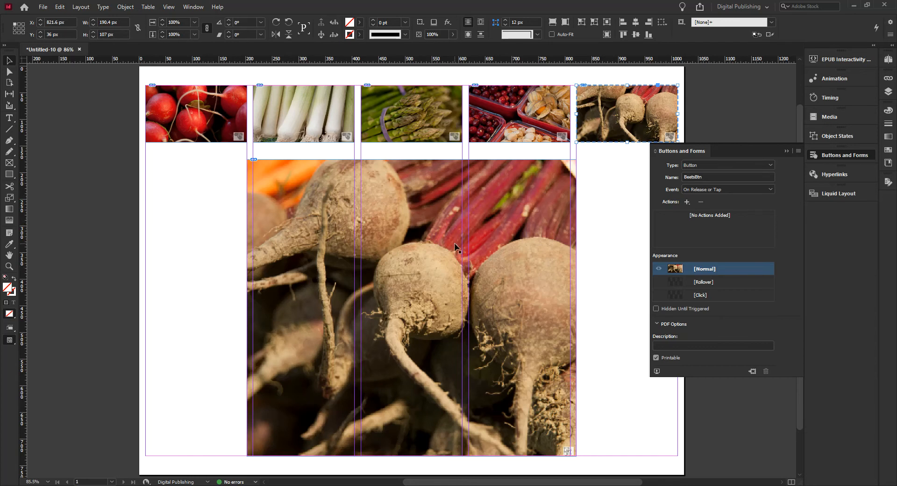
Step: Give the RaddishBtn button a Go To State action targeting the Raddish state of the Veggies object
click(222, 92)
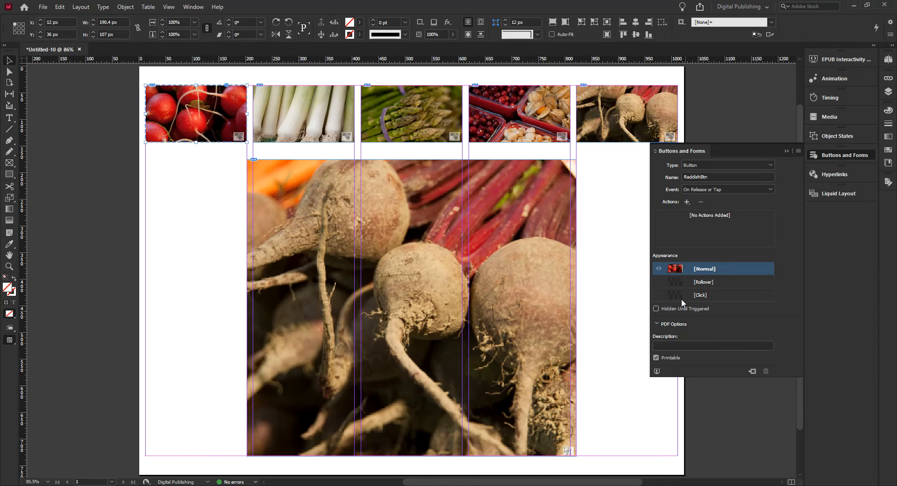
click(687, 202)
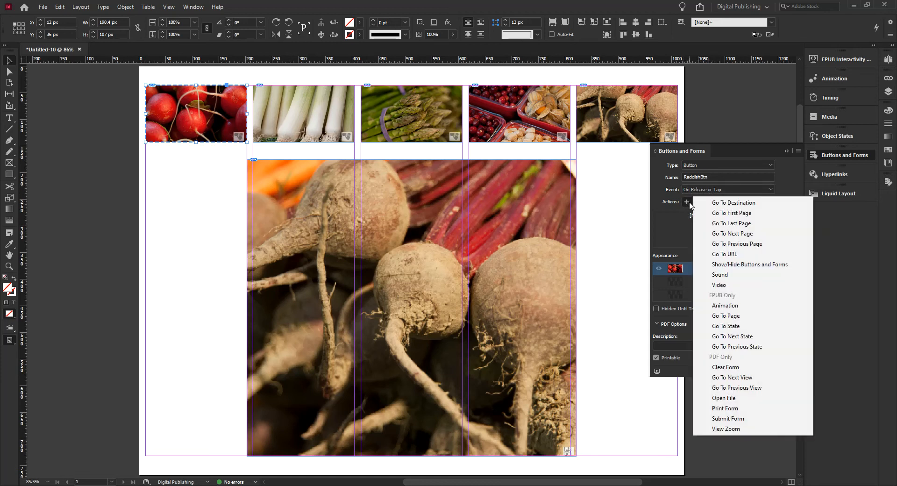
click(737, 327)
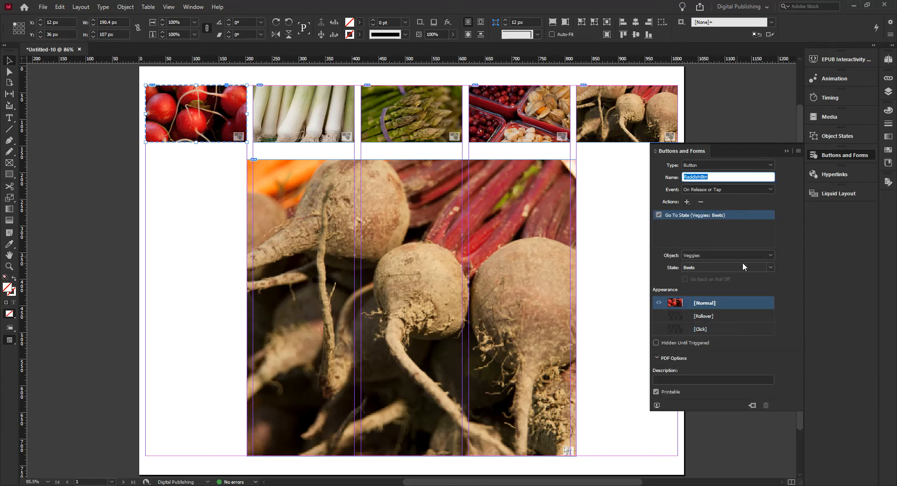
click(769, 268)
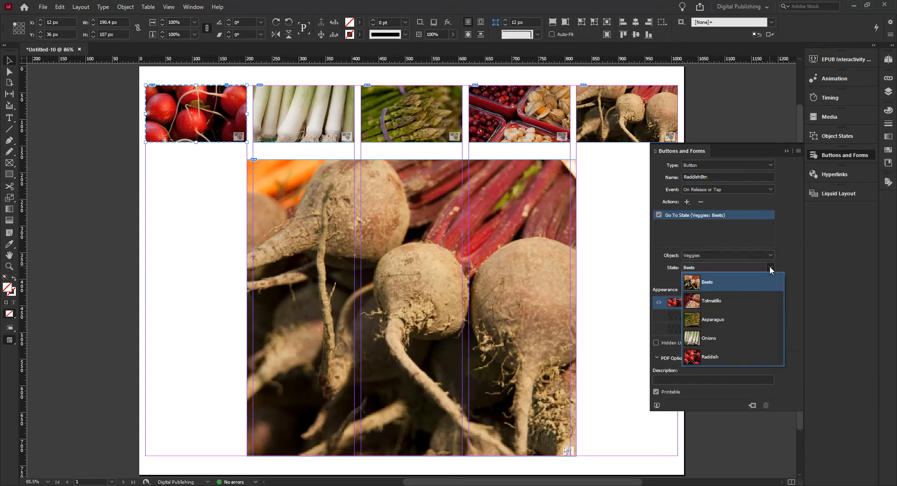
click(713, 362)
Step: Give the OnionBtn button a Go To State action targeting the Onions state of the Veggies object
click(346, 124)
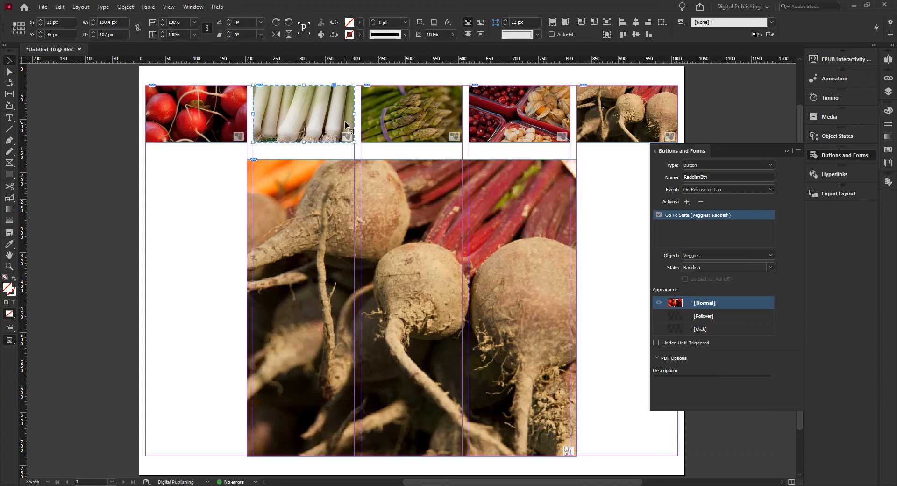
click(687, 201)
click(729, 325)
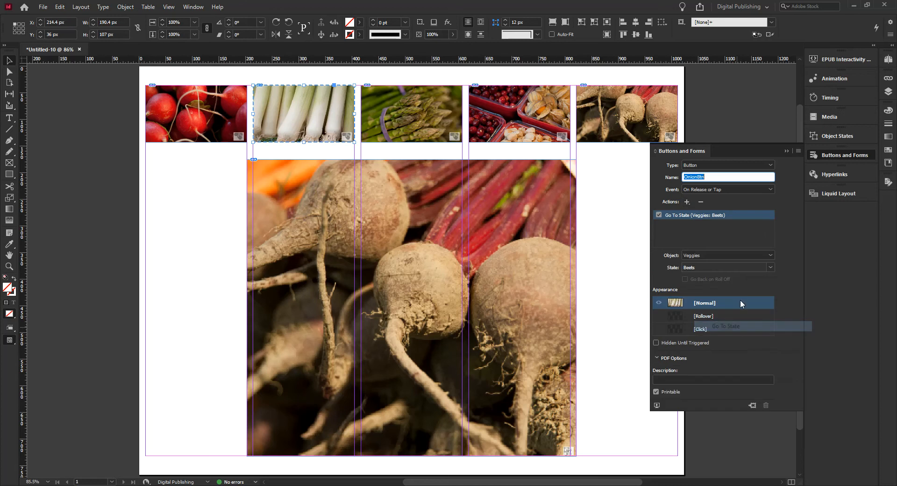
click(770, 267)
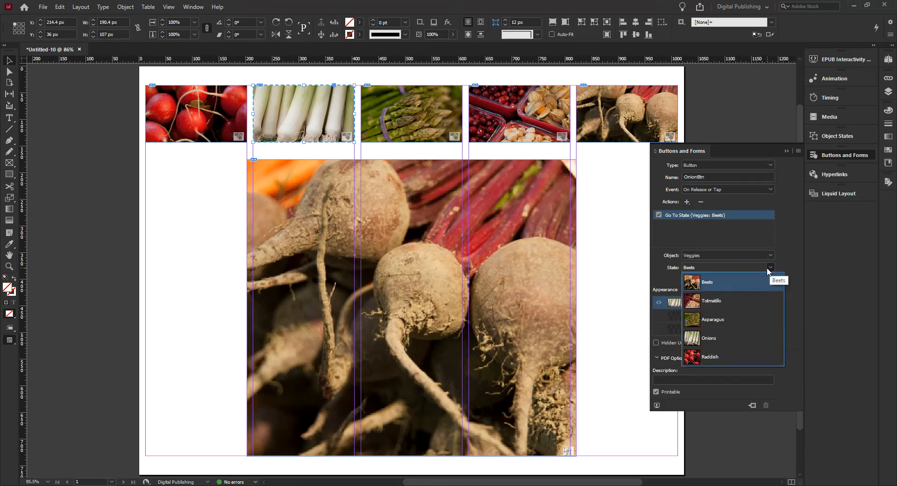
click(710, 339)
Step: Give the AspBtn button a Go To State action targeting the Asparagus state of the Veggies object
click(444, 127)
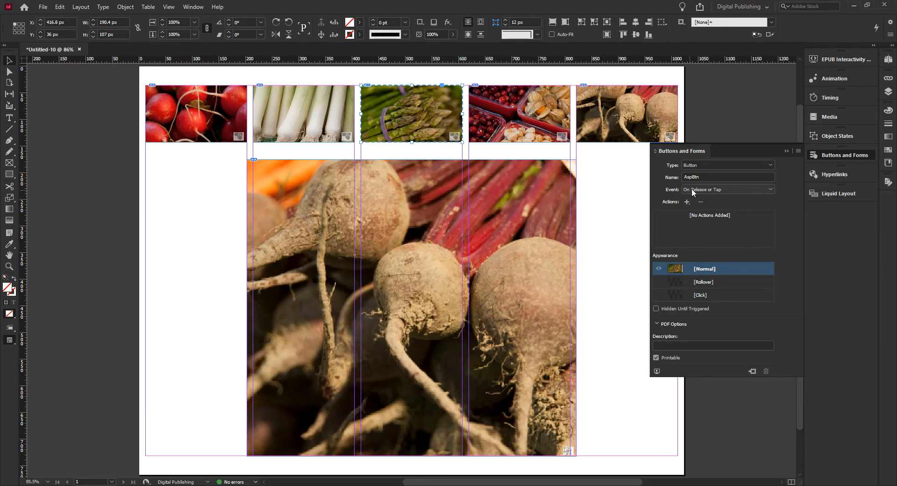
click(687, 202)
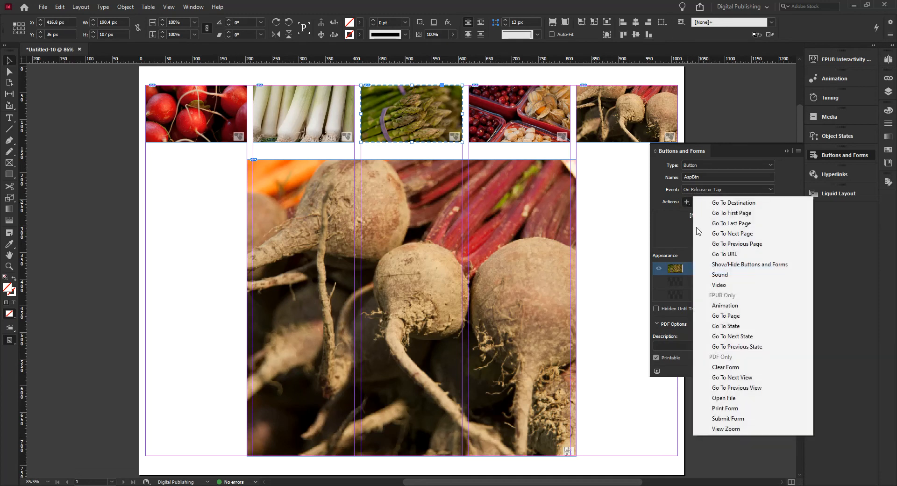
click(727, 325)
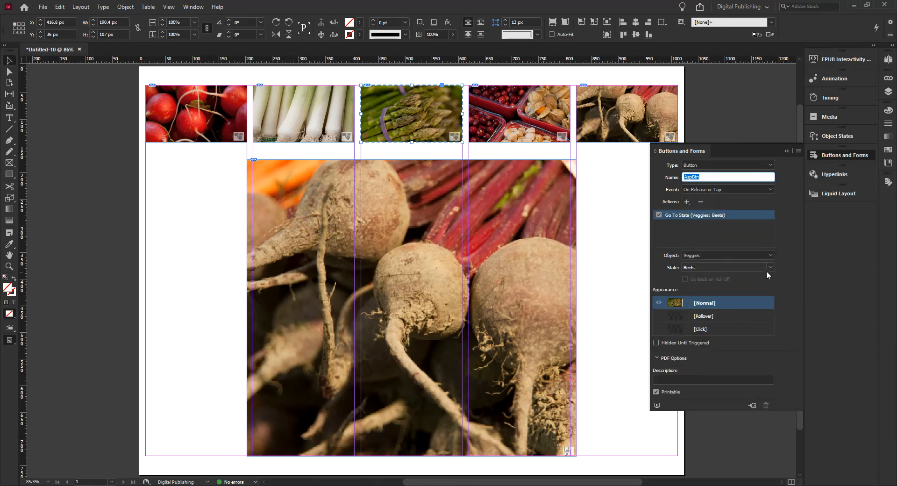
click(766, 270)
click(739, 318)
Step: Give the TomBtn button a Go To State action targeting the Totmatillo state of the Veggies object
click(545, 129)
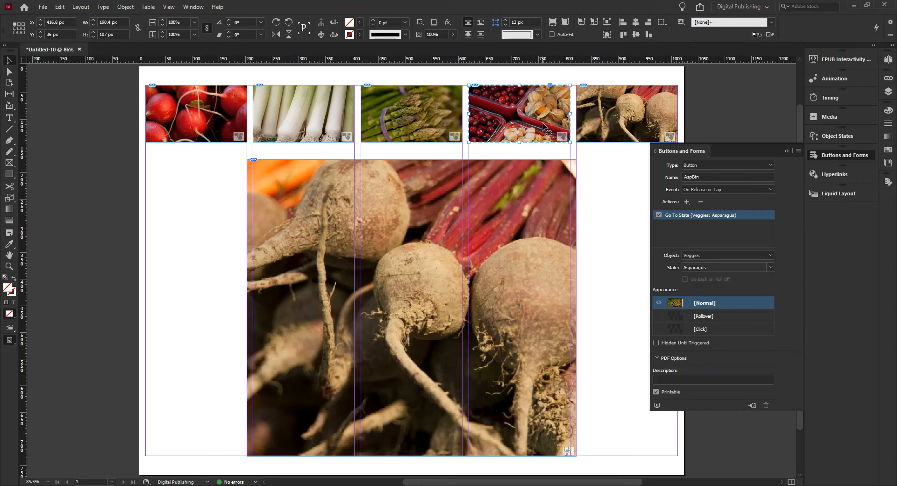
click(687, 201)
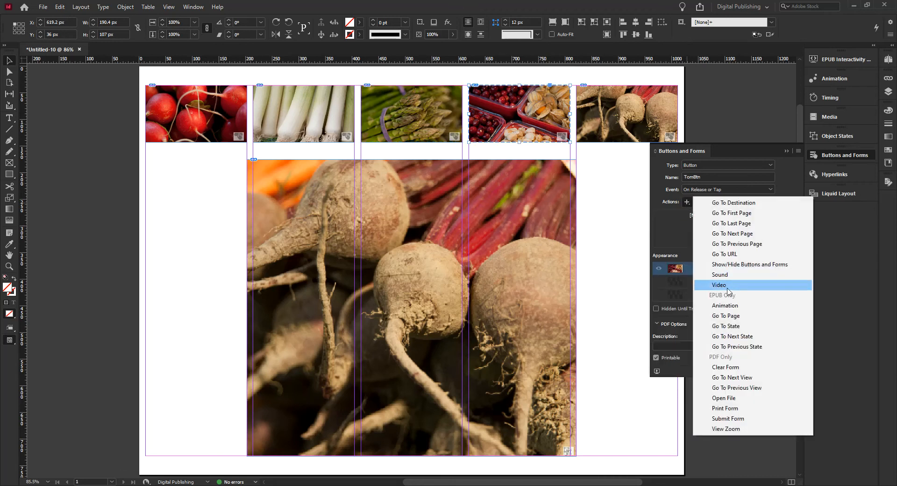
click(732, 326)
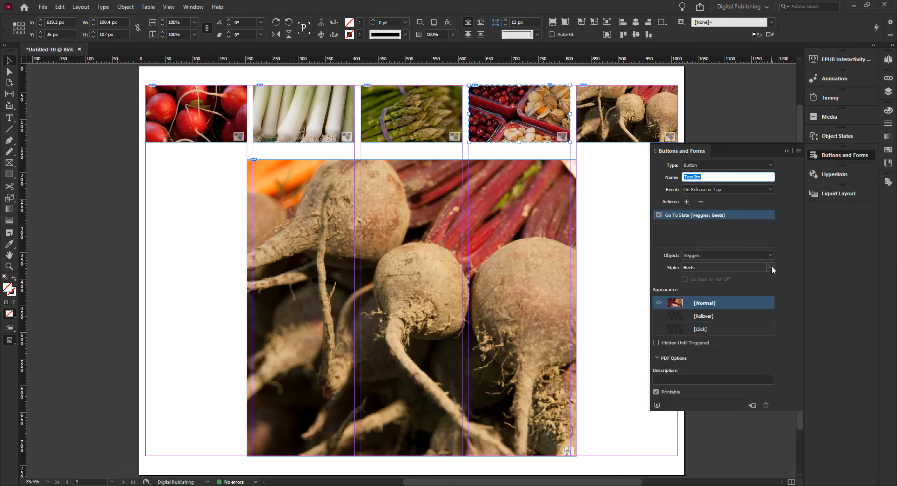
click(771, 266)
click(729, 301)
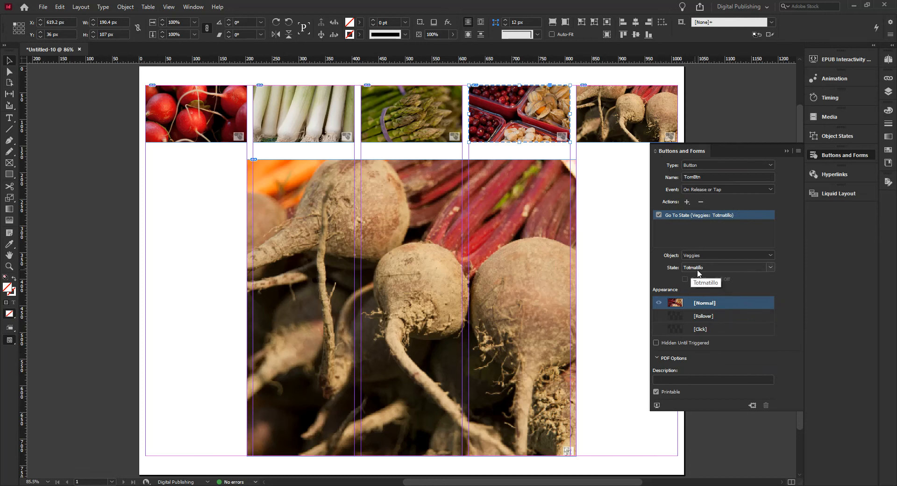
Step: Give the BeetsBtn button a Go To State action targeting the Beets state of the Veggies object
click(618, 134)
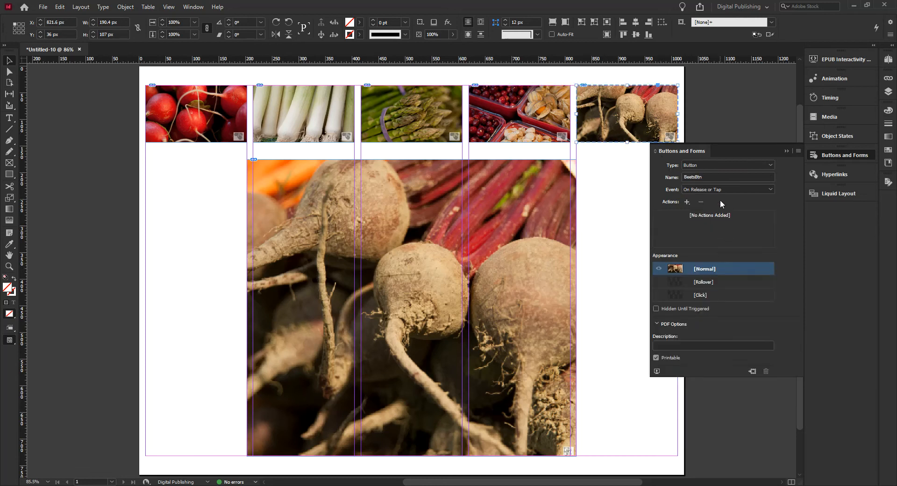
click(688, 201)
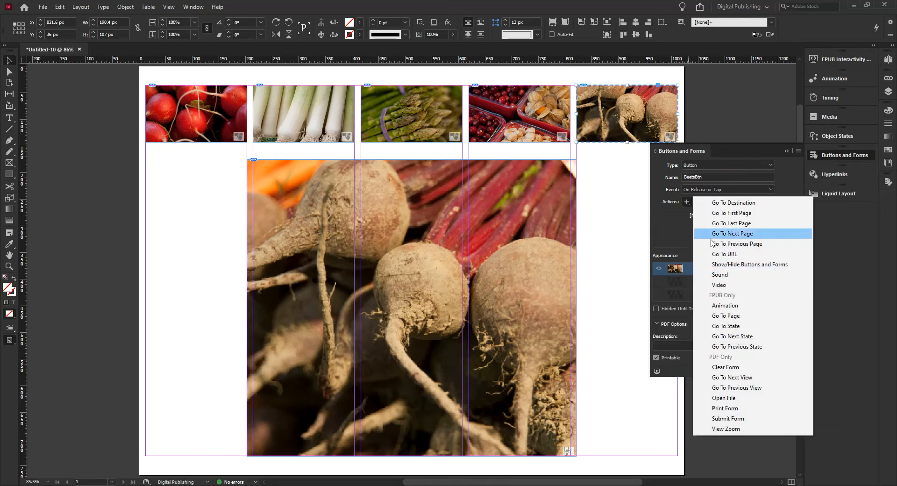
click(725, 326)
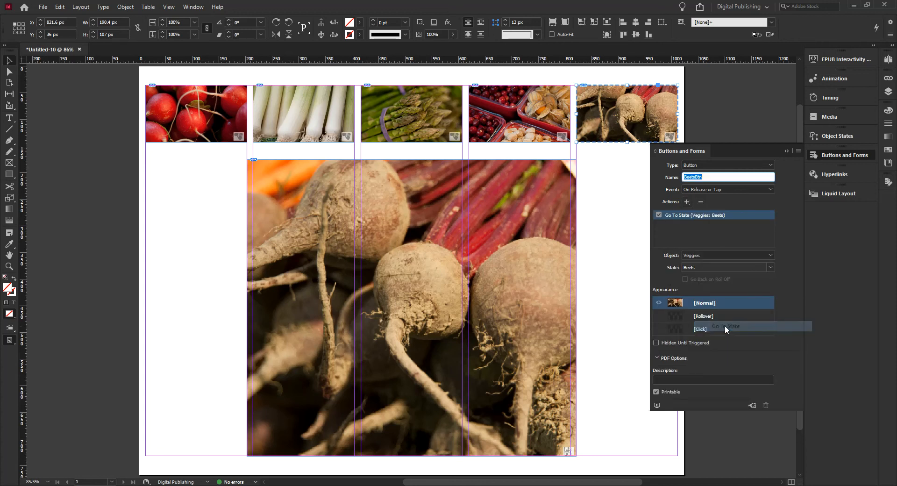
click(770, 268)
click(742, 275)
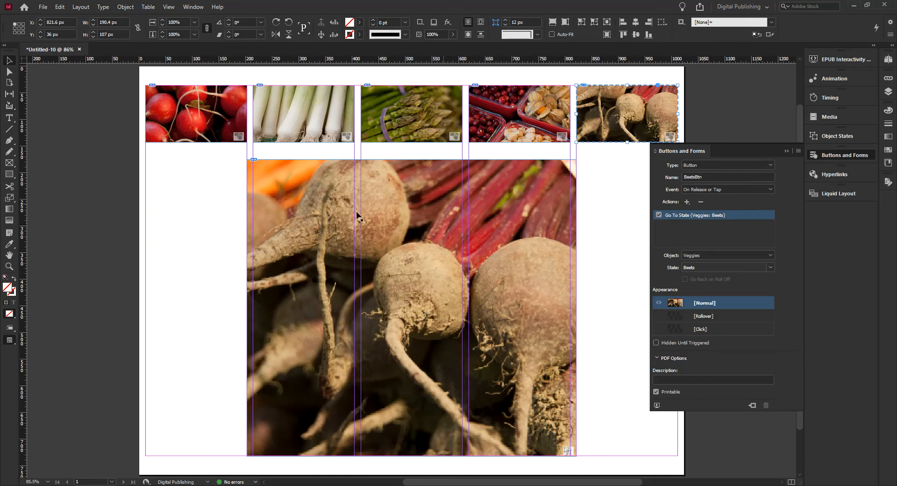
Step: Preview the EPUB interactivity and test that each of the five thumbnail buttons brings up its matching vegetable picture, ending by closing the preview
click(842, 56)
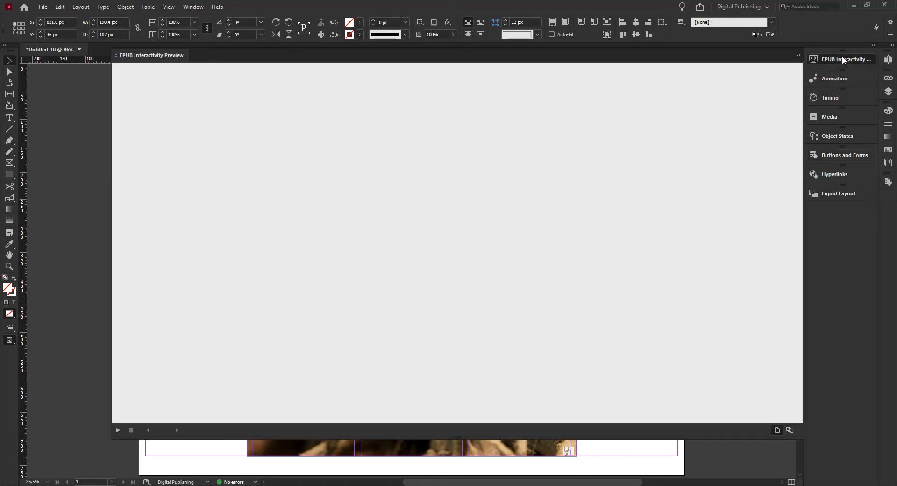
click(118, 430)
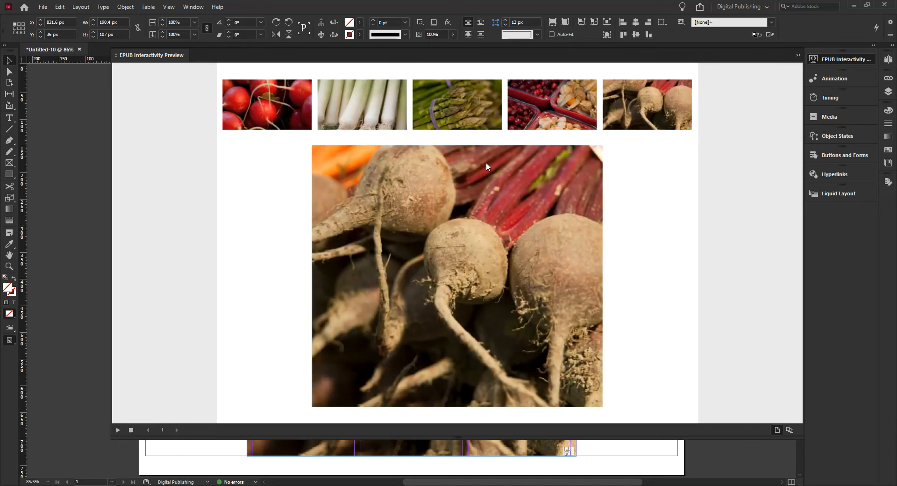
click(383, 114)
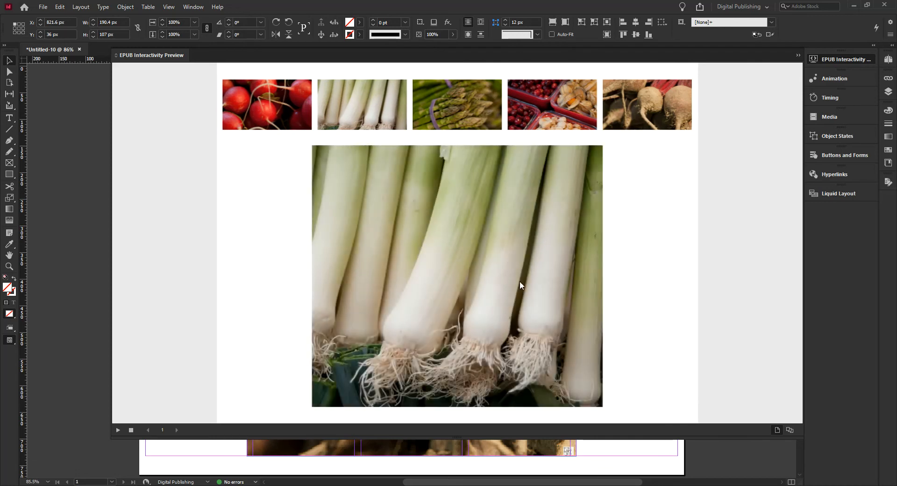
click(475, 118)
click(291, 110)
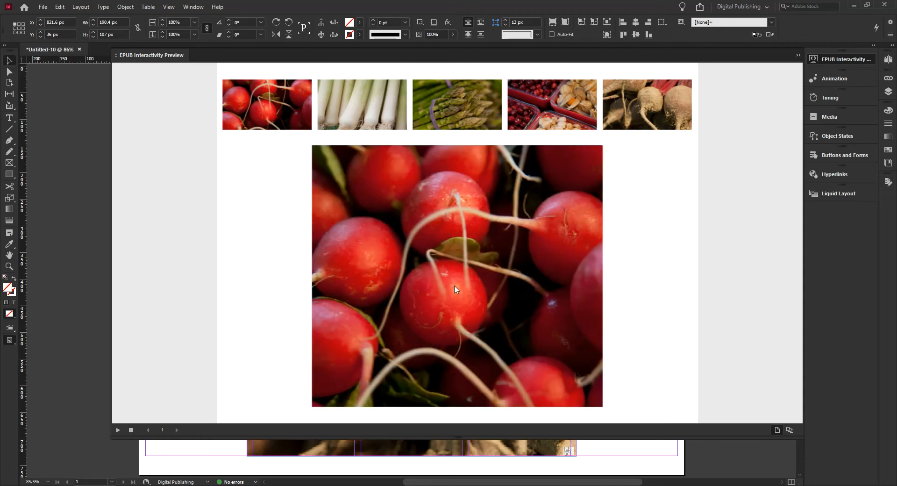
click(468, 120)
click(568, 120)
click(608, 123)
click(570, 112)
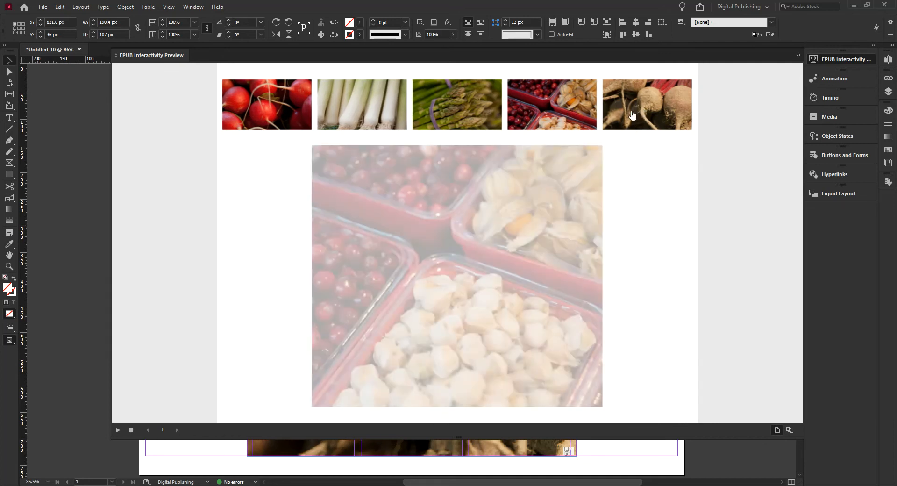
click(646, 114)
click(366, 111)
click(445, 112)
click(541, 110)
click(261, 111)
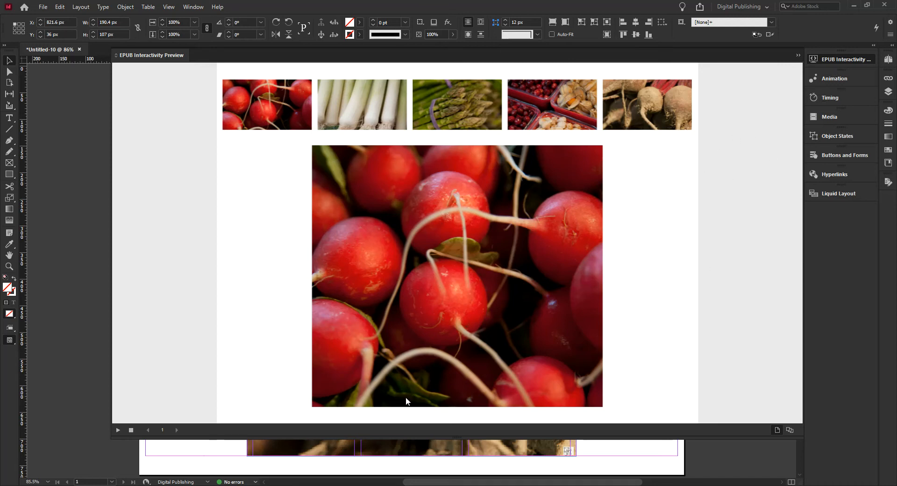
click(131, 431)
click(833, 61)
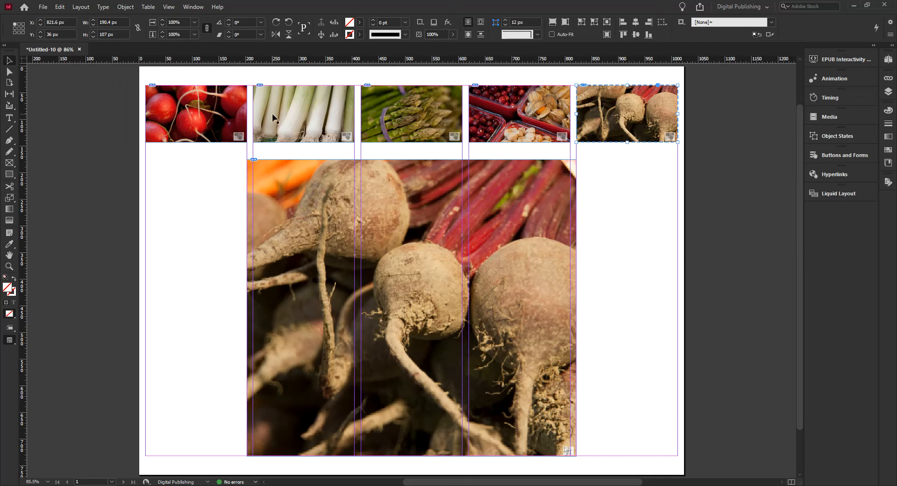
Step: Duplicate the row of five thumbnails beside the page's right edge, at X 1024 px and Y 36 px
drag(137, 80, 704, 130)
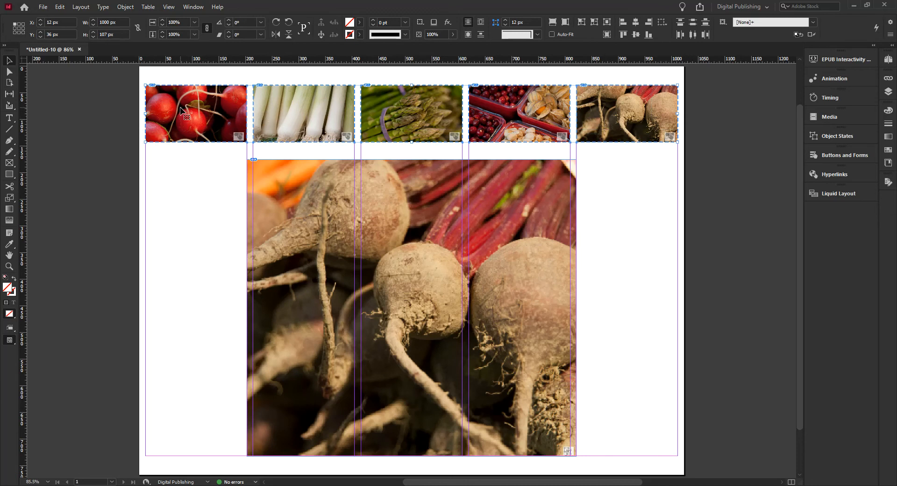
drag(165, 101, 705, 138)
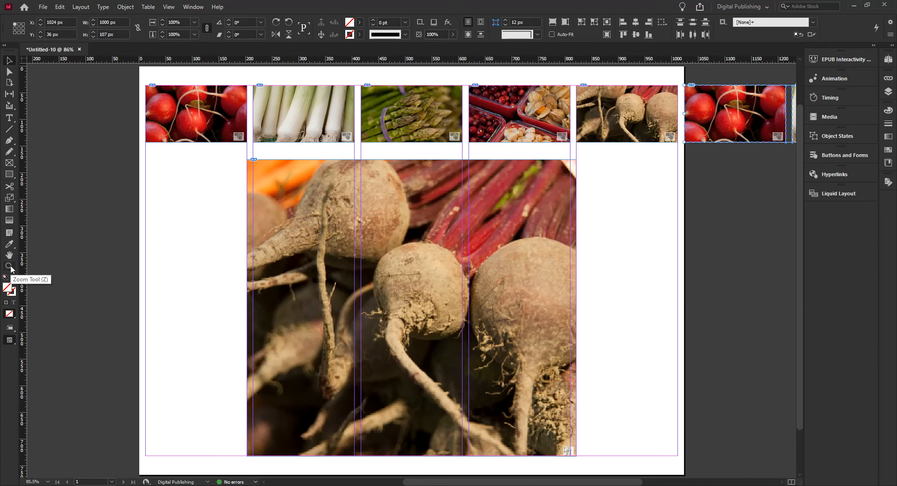
Step: Set the pasteboard's horizontal margins to 2048 px in the Guides & Pasteboard preferences
click(47, 481)
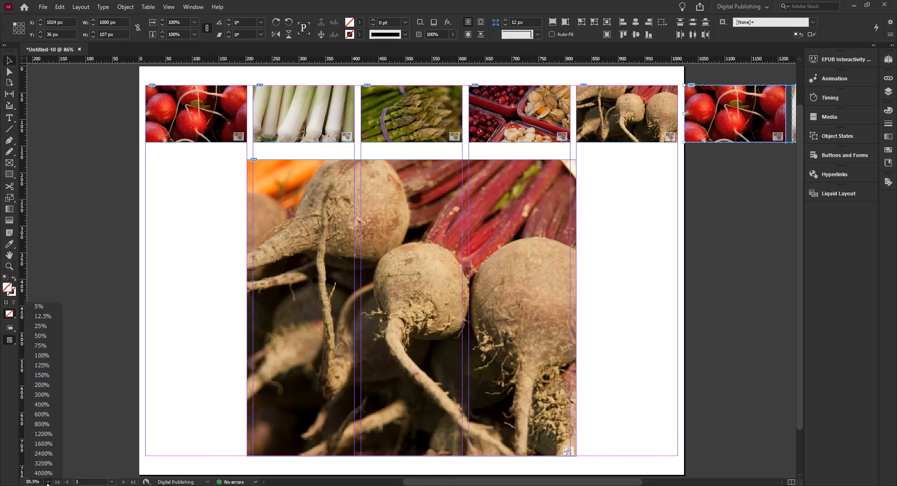
click(41, 326)
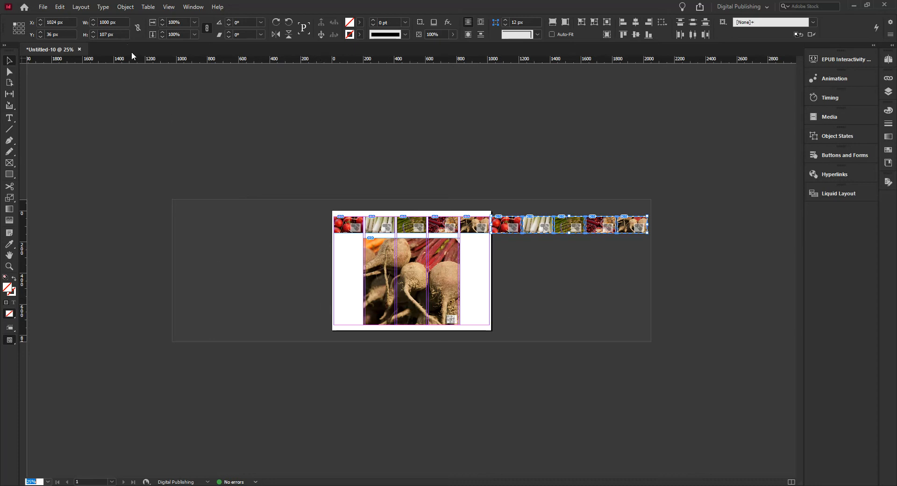
click(58, 7)
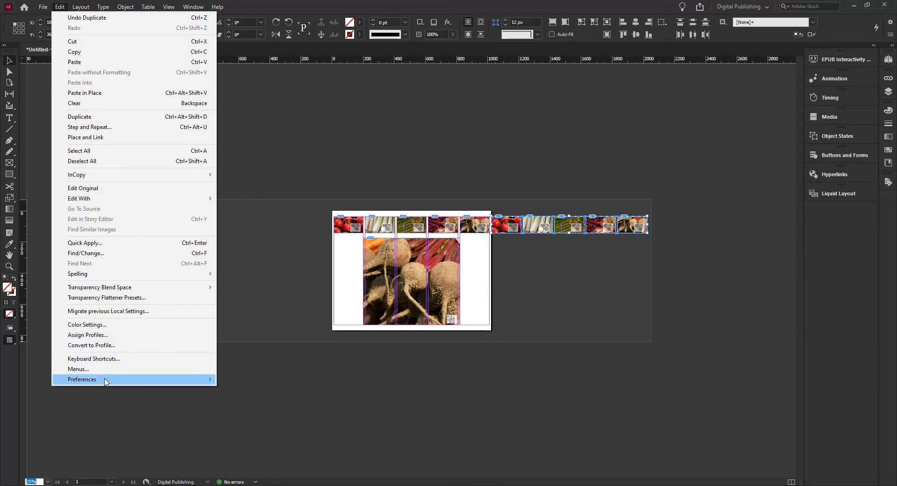
mouse_move(106, 381)
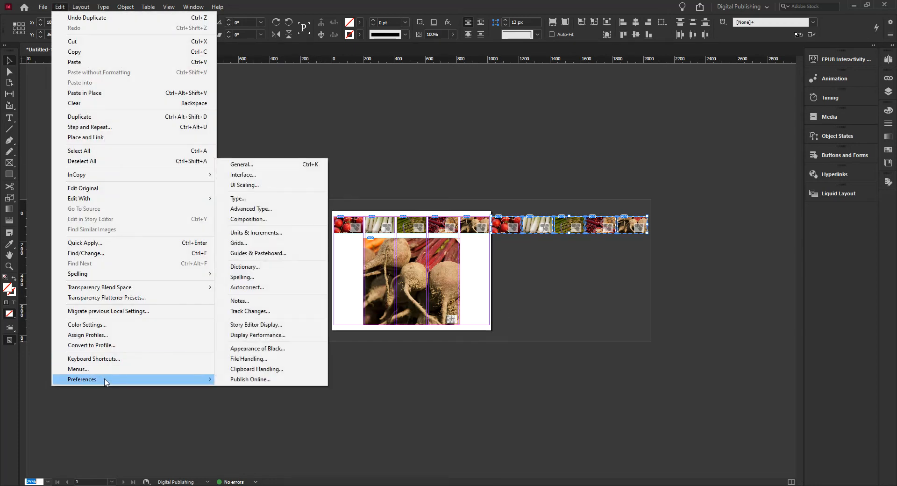
click(274, 257)
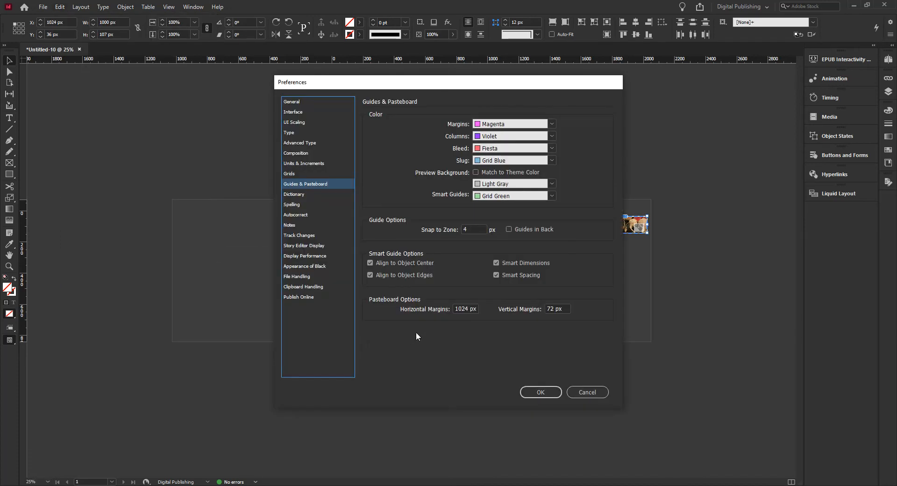
double_click(469, 309)
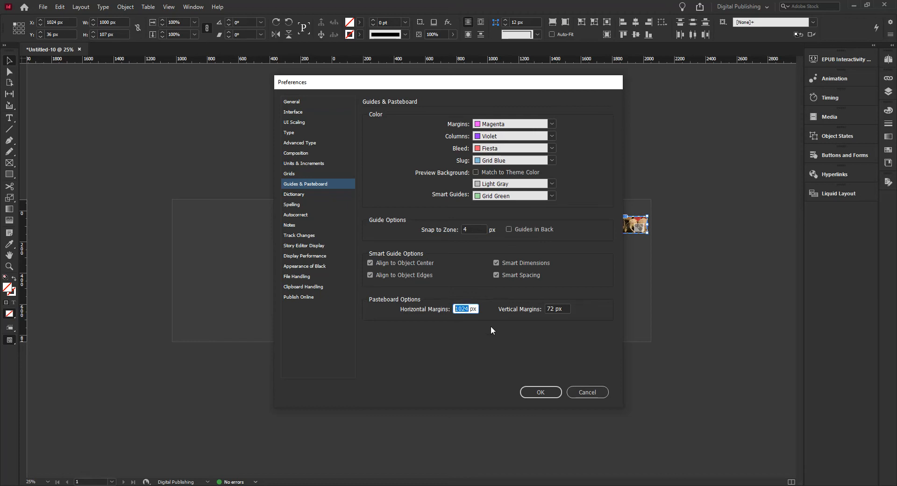
text(2048)
click(541, 392)
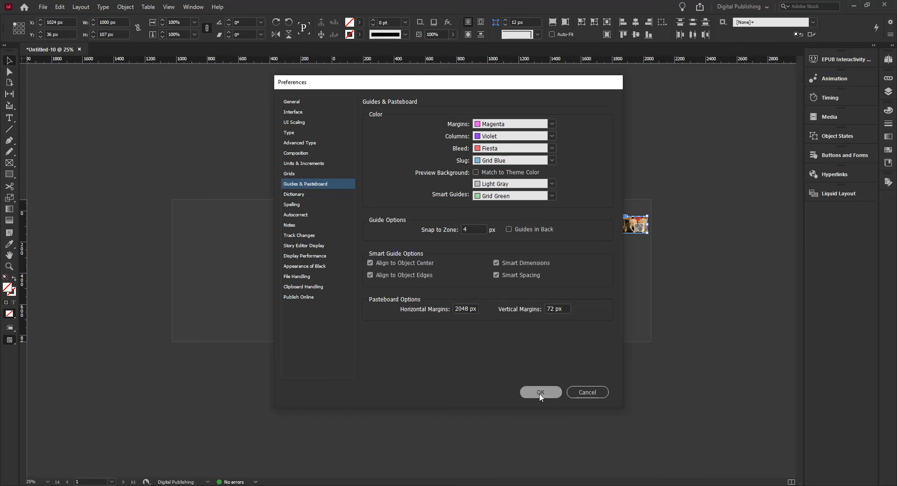
drag(503, 481, 314, 484)
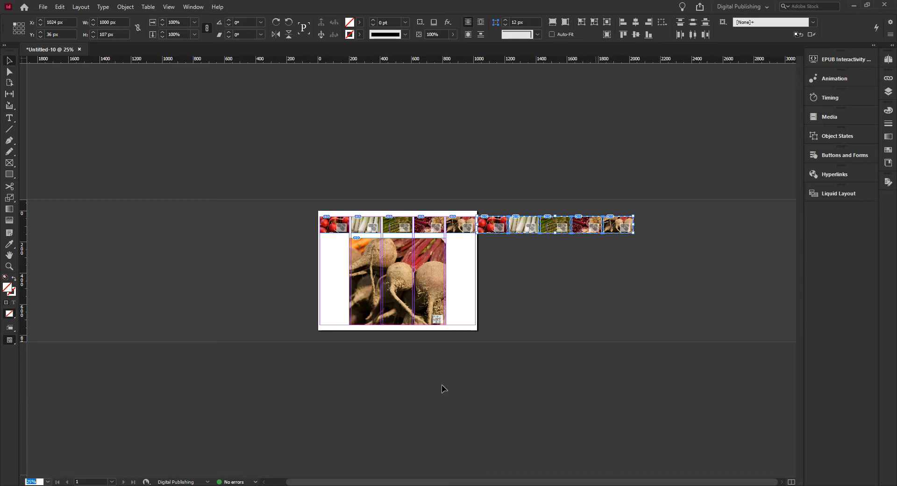
Step: Examine the enlarged pasteboard and how the duplicated thumbnail row sits beside the page
key(ctrl+space)
ctrl+click(307, 203)
click(460, 259)
key(space)
ctrl+click(313, 209)
click(473, 259)
key(ctrl+minus)
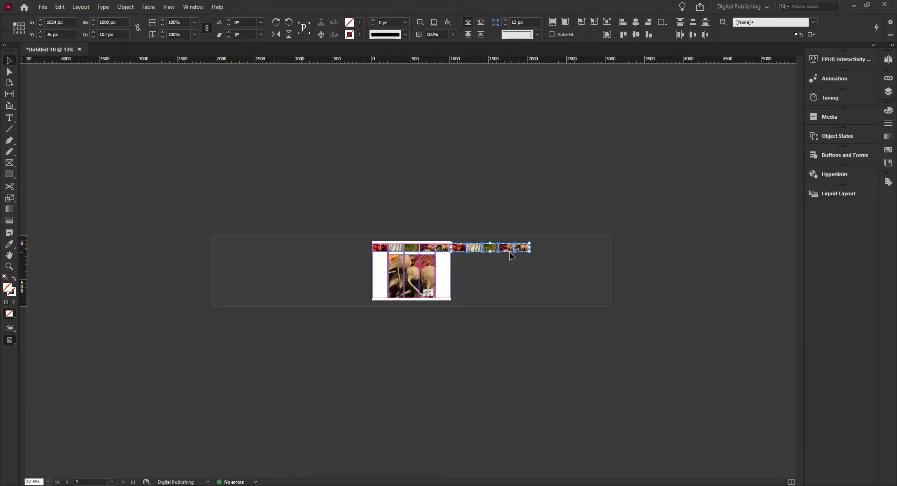
key(ctrl+equal)
key(ctrl+equal)
key(ctrl+equal)
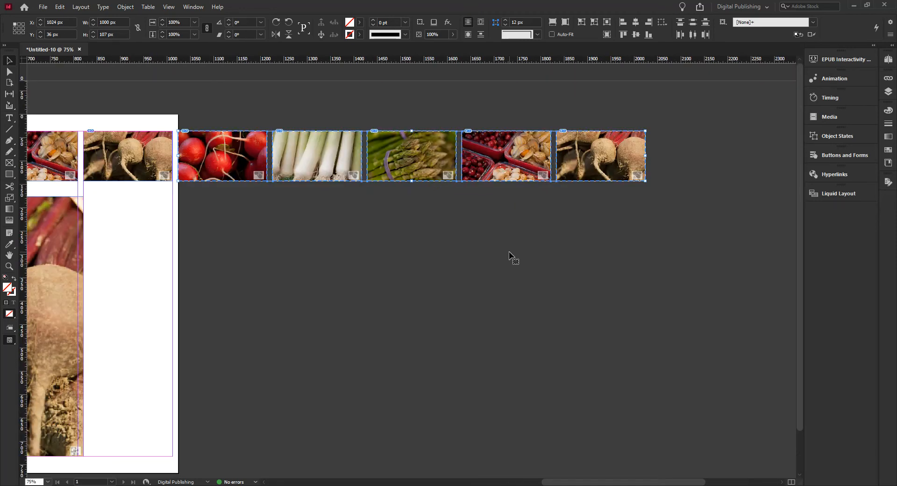
drag(212, 311, 537, 270)
ctrl+alt+click(537, 271)
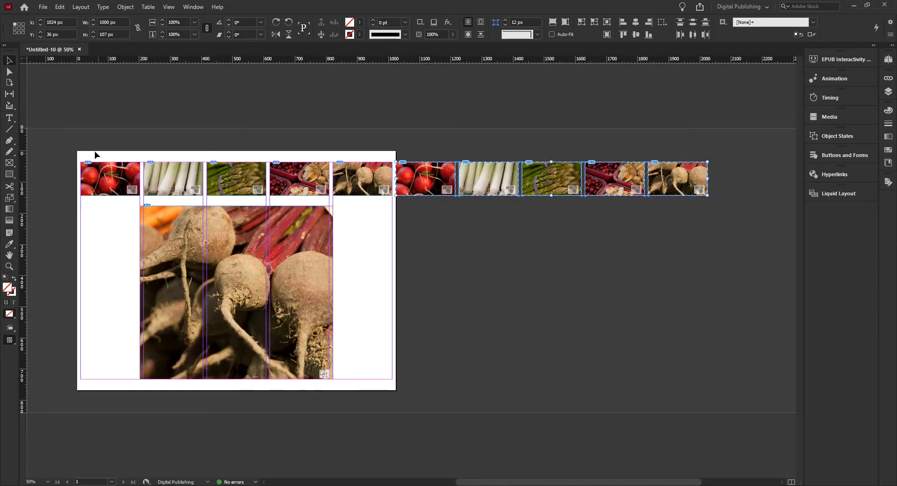
Step: Select the original and duplicated thumbnails together, and reduce the selection to the five duplicates beside the page
drag(72, 140, 717, 183)
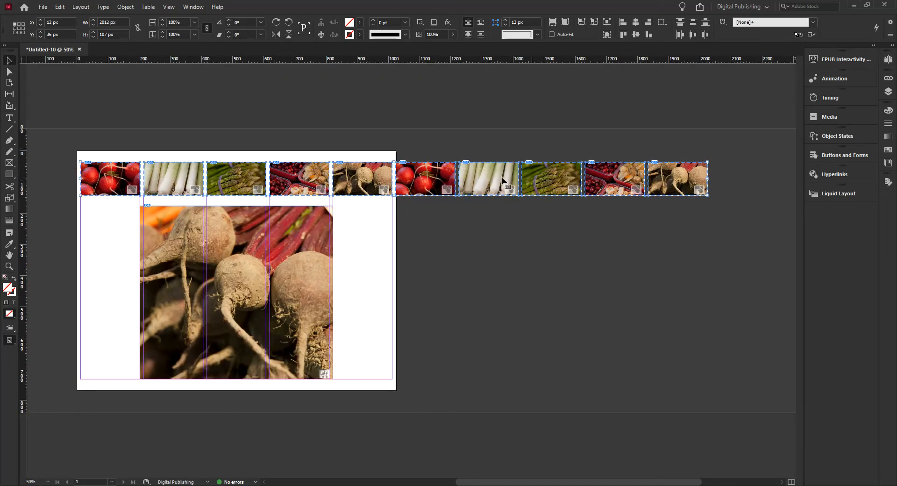
click(411, 156)
drag(681, 212, 741, 212)
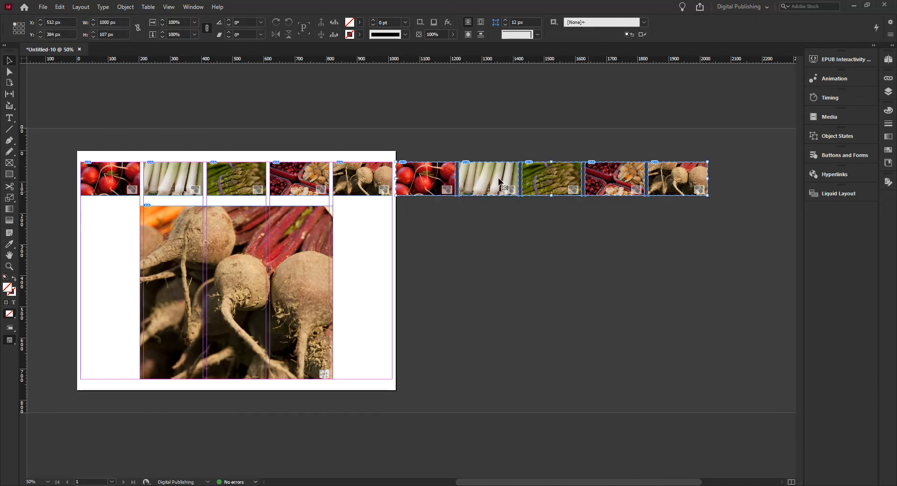
key(ctrl+space)
drag(394, 157, 741, 212)
drag(68, 208, 240, 200)
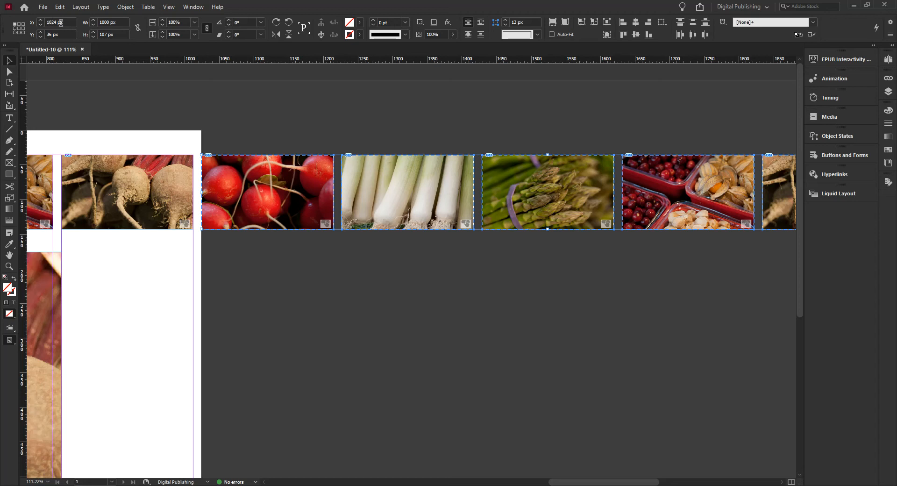
click(191, 6)
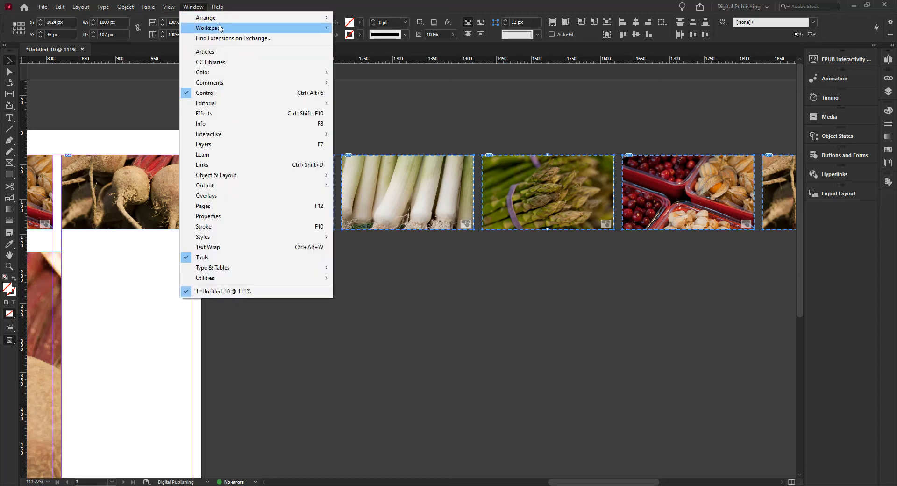
mouse_move(220, 29)
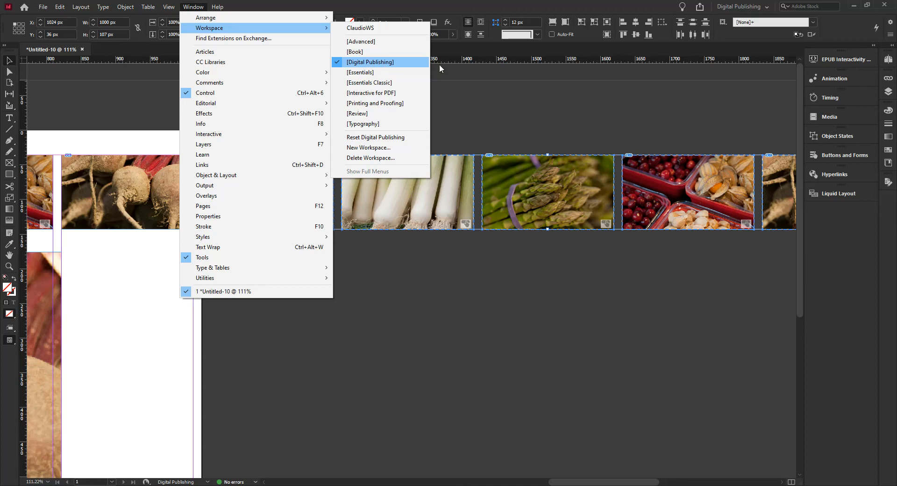
click(347, 3)
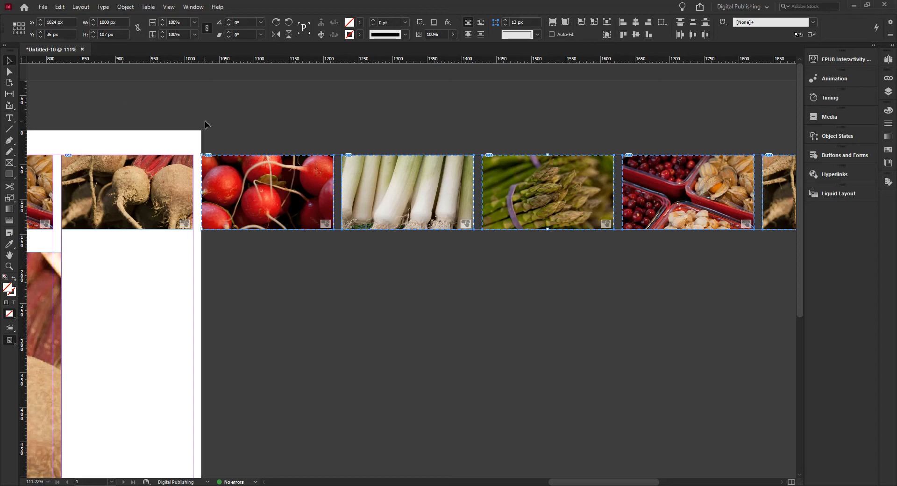
drag(270, 341, 566, 288)
ctrl+alt+click(368, 272)
ctrl+alt+click(369, 272)
drag(314, 272, 422, 240)
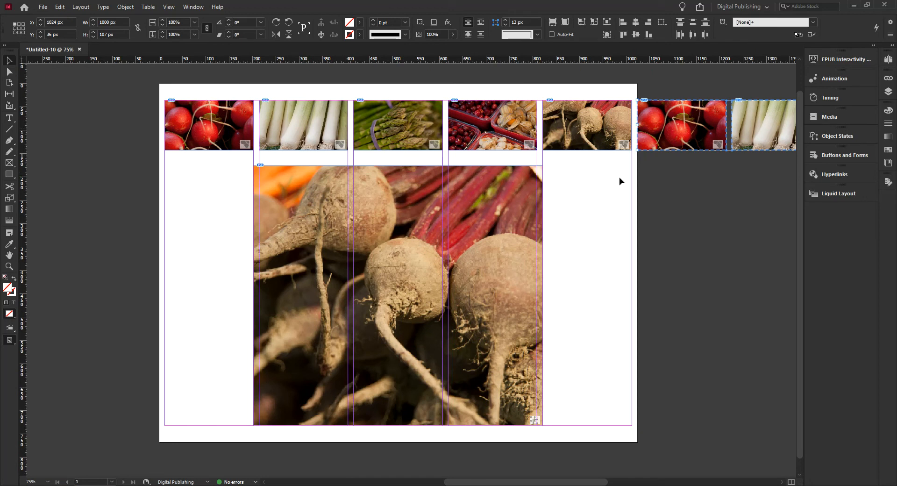
Step: Select the five original and five duplicated thumbnails together and group them
ctrl+alt+click(502, 246)
ctrl+alt+click(502, 246)
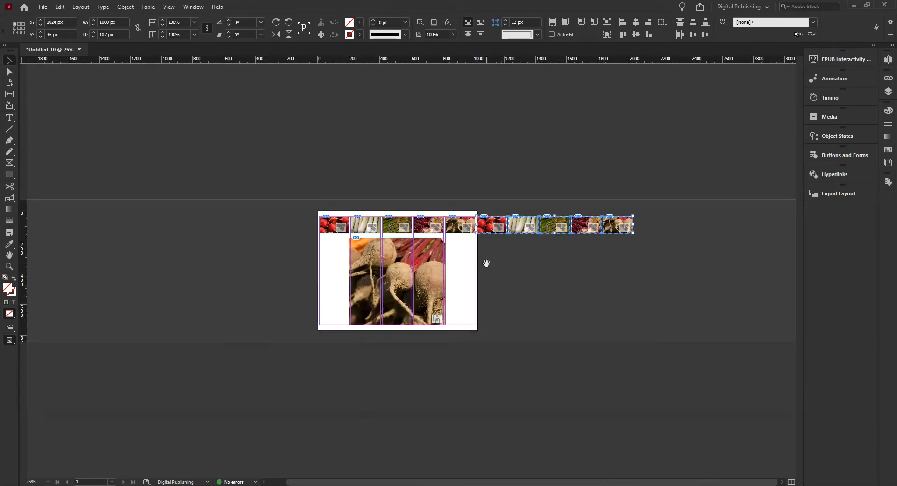
ctrl+click(455, 269)
drag(533, 276, 445, 298)
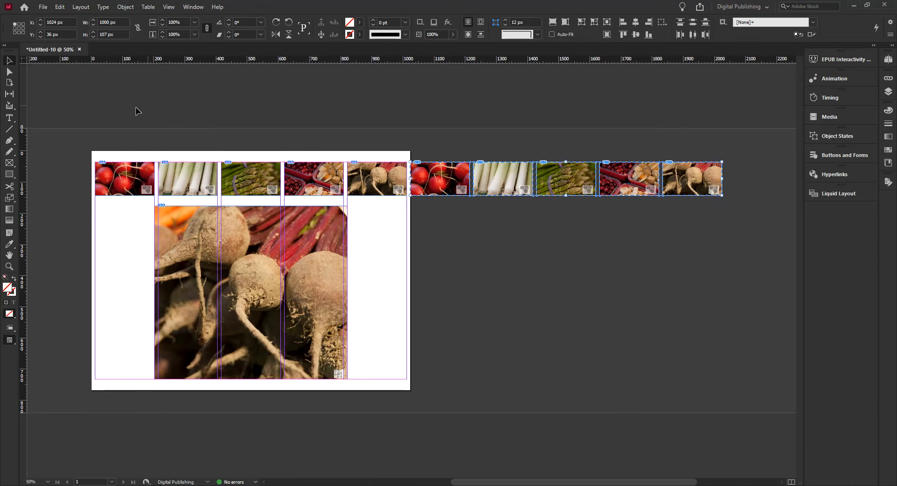
drag(96, 157, 745, 194)
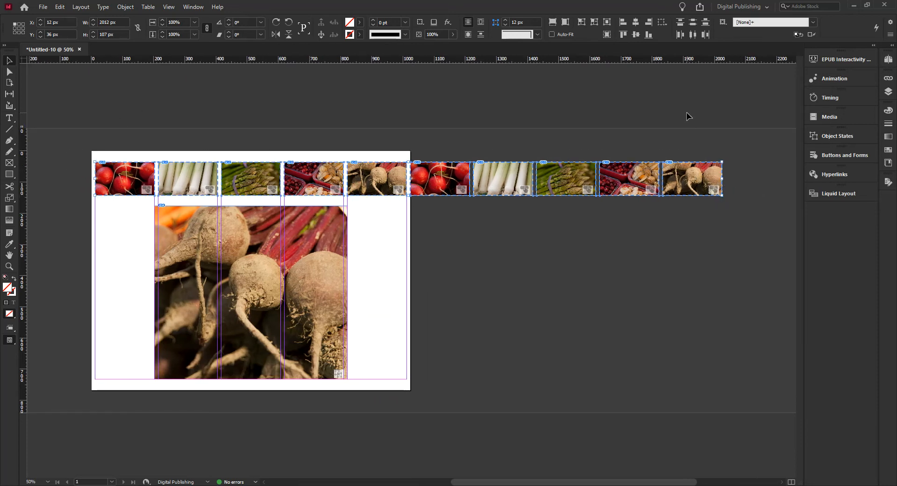
key(ctrl+g)
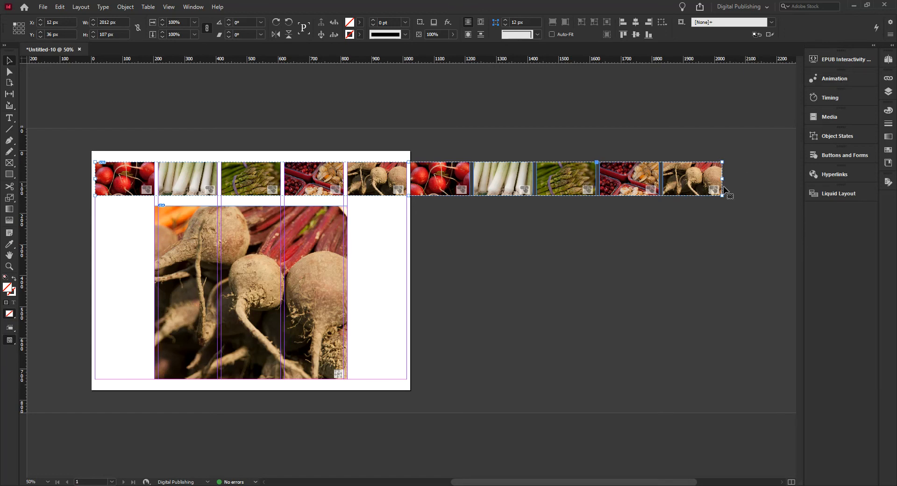
Step: Apply the Fly in from Right animation to the thumbnail group, with opacity and speed both set to None
click(826, 78)
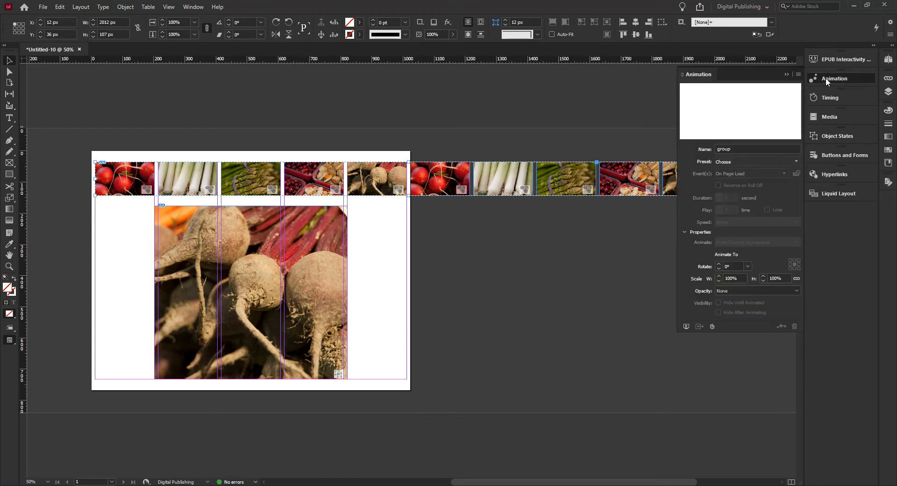
click(794, 161)
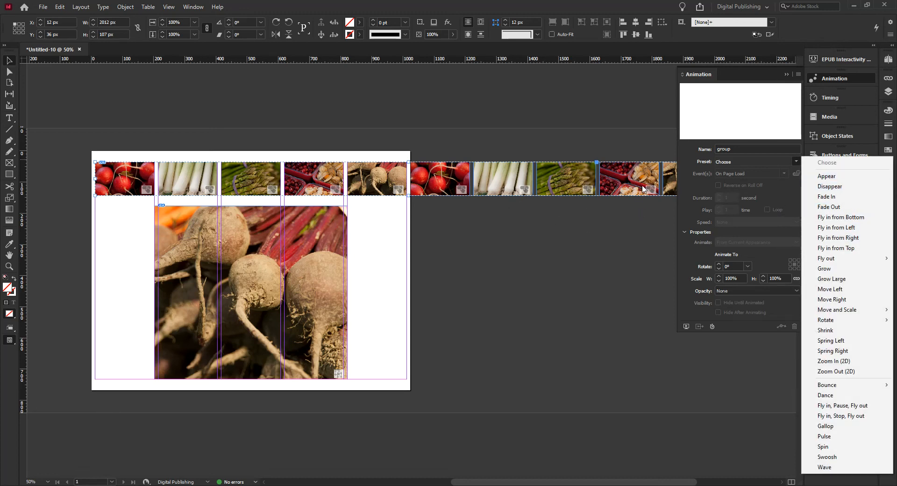
click(855, 238)
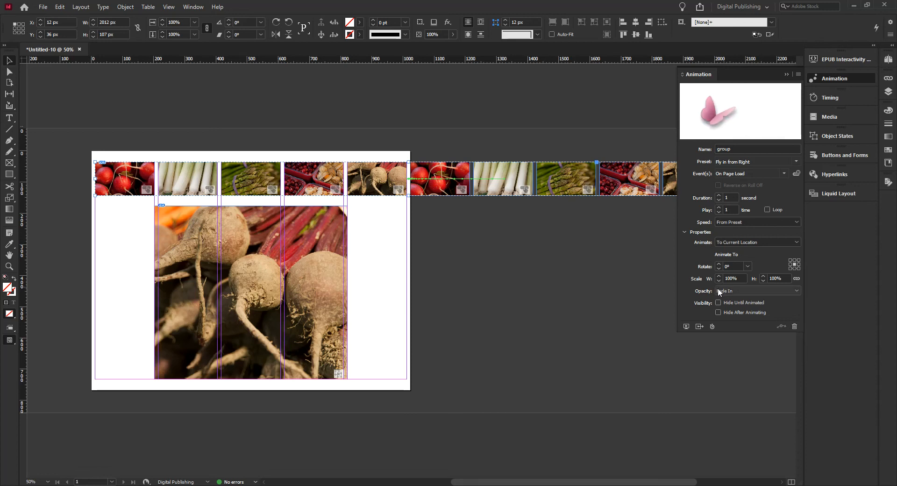
click(787, 289)
click(744, 302)
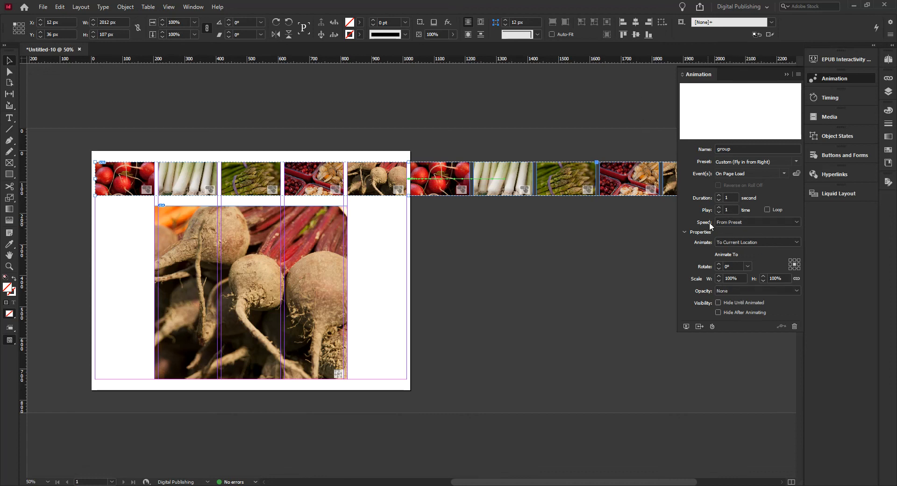
click(795, 221)
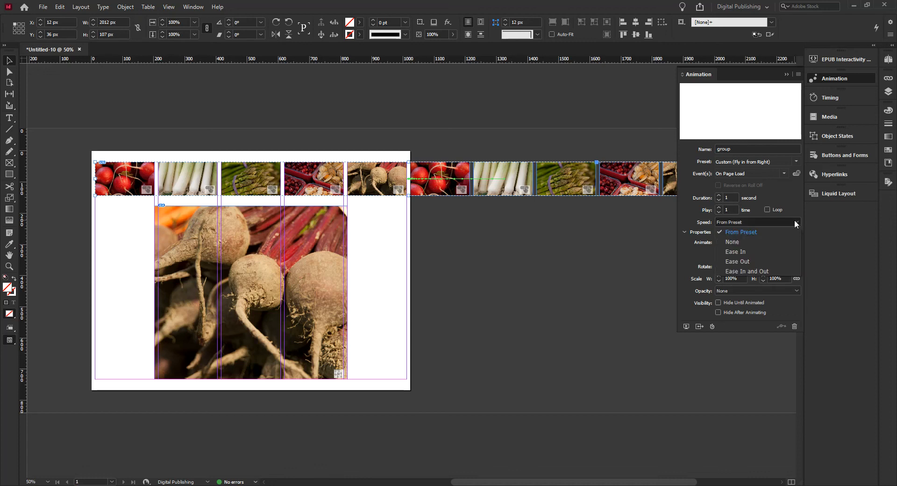
click(741, 241)
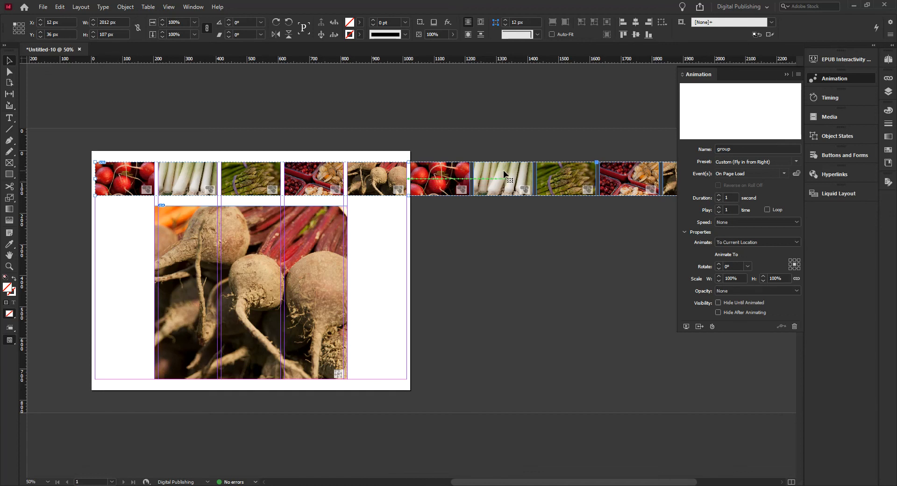
Step: Move the thumbnail group leftward to X -1000 px so its last five thumbnails line up with the page columns
drag(510, 172, 315, 167)
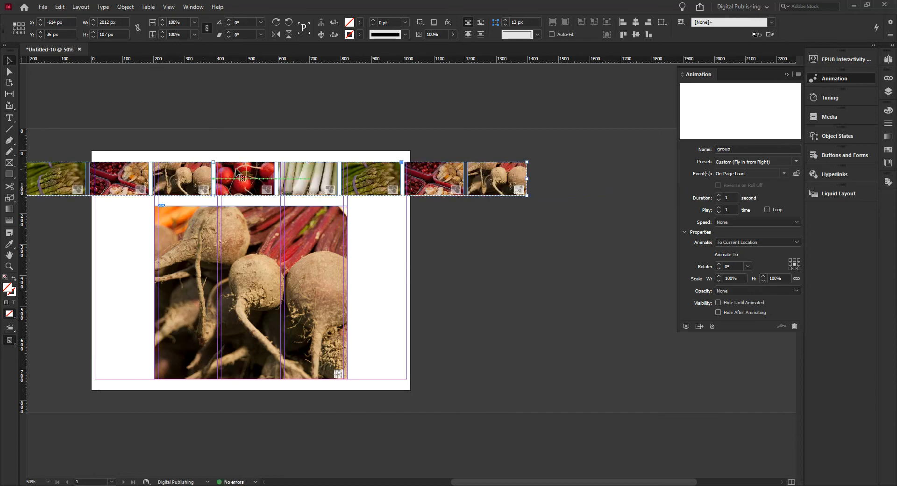
mouse_move(211, 176)
mouse_down()
mouse_move(104, 177)
mouse_move(126, 180)
mouse_up()
drag(448, 253, 307, 241)
key(shift+Left)
key(shift+Left)
key(Right)
key(Right)
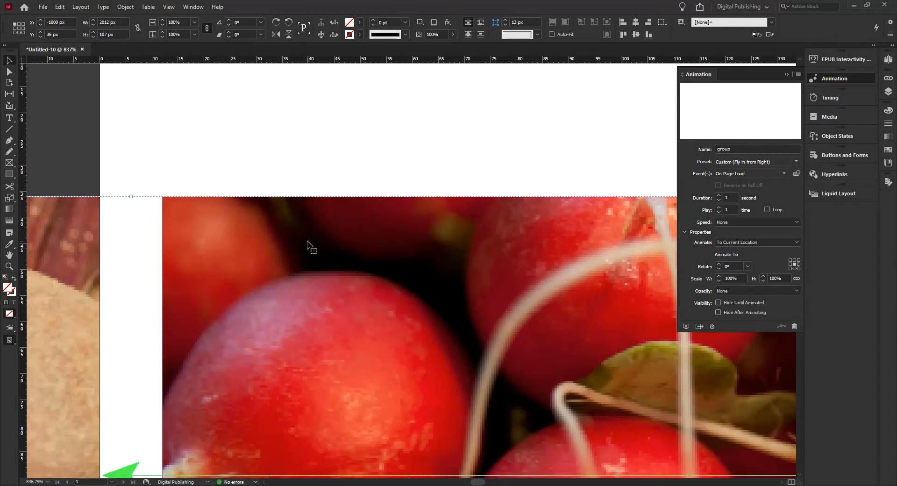
key(ctrl+0)
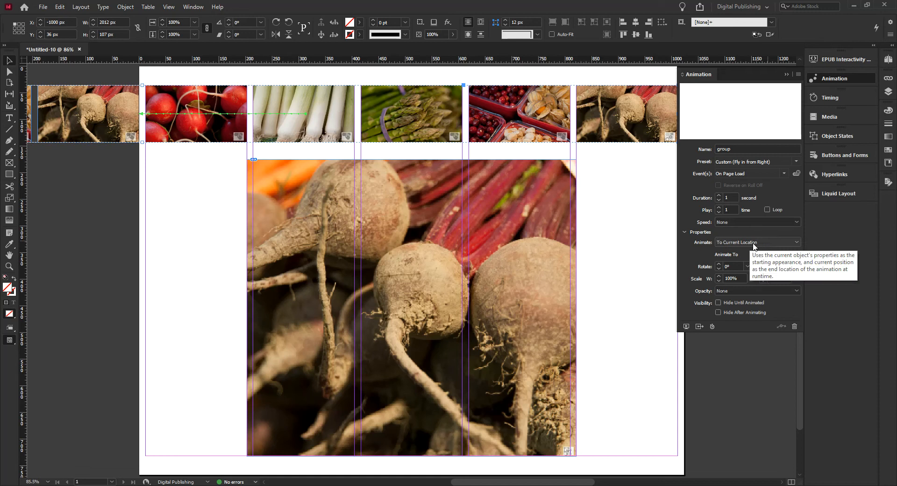
Step: Show the group's animation proxy and lengthen its motion path across the page to about 1006 px
alt+click(403, 240)
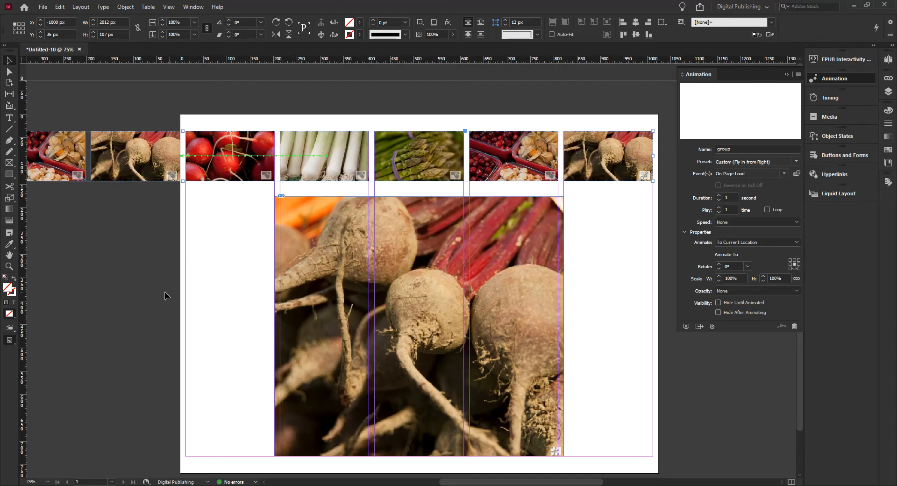
drag(142, 288, 589, 295)
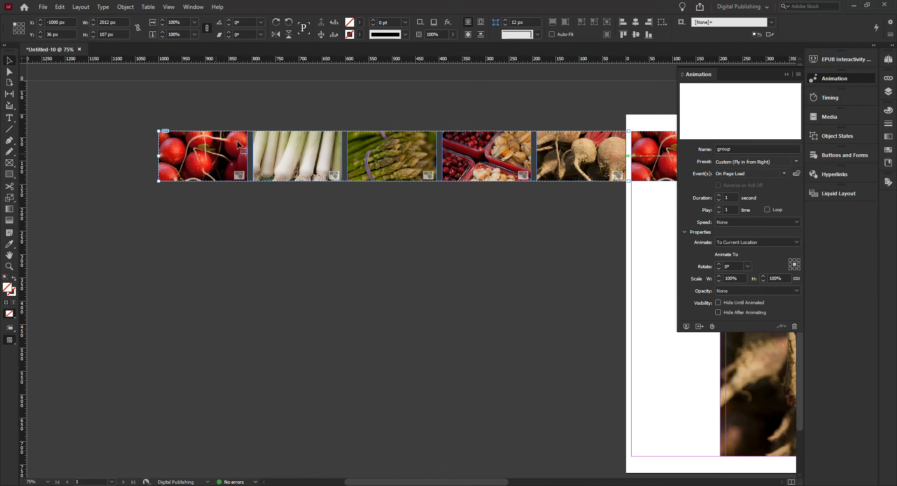
alt+click(439, 317)
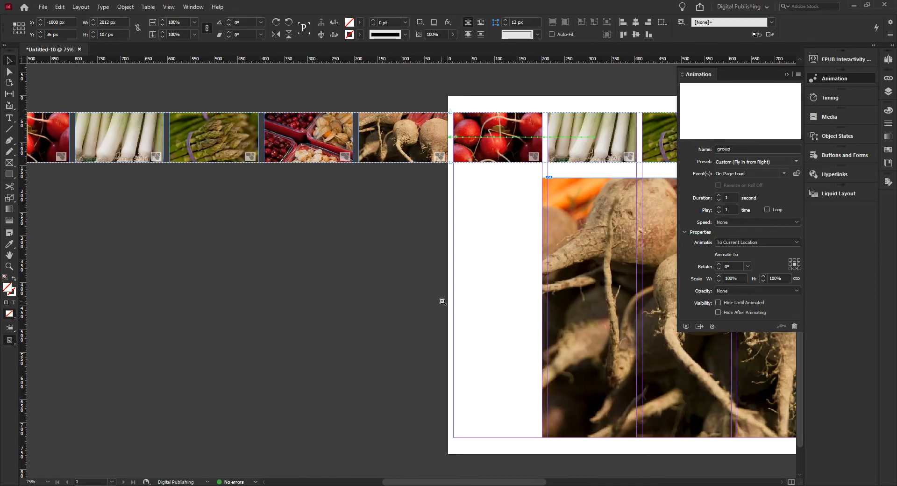
drag(445, 270, 365, 266)
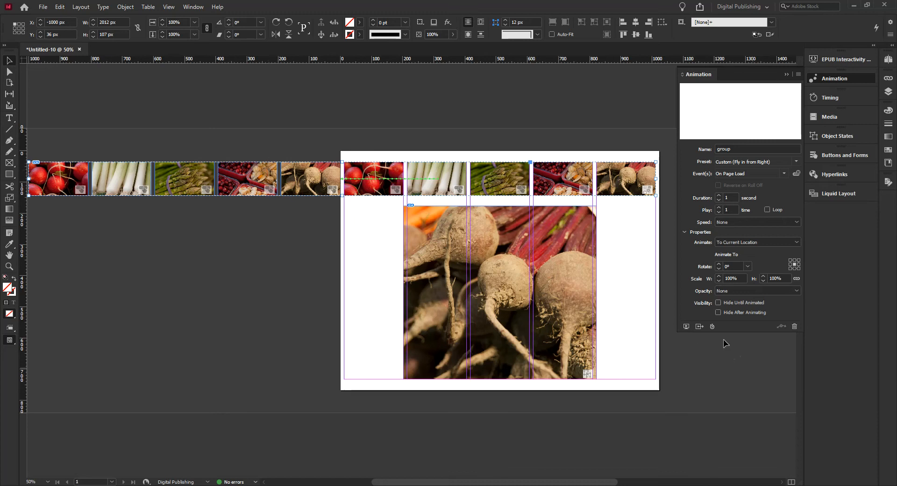
click(699, 327)
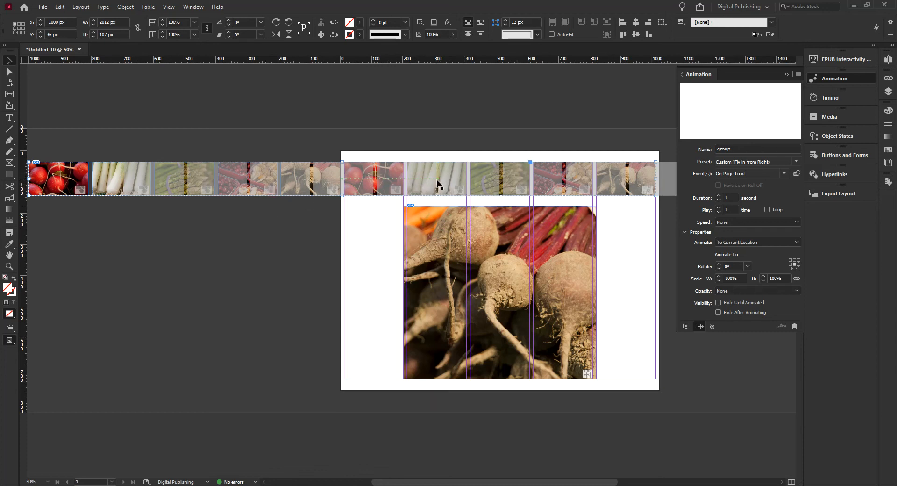
key(ctrl+shift+g)
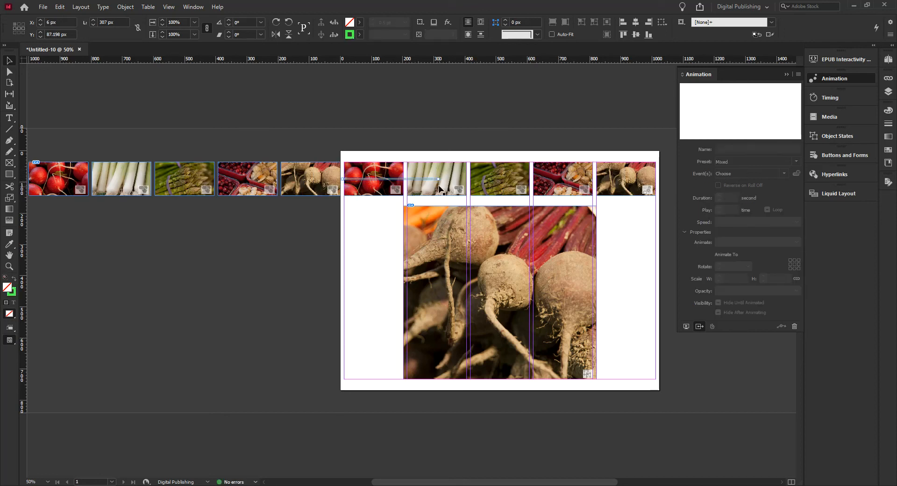
drag(438, 179, 657, 184)
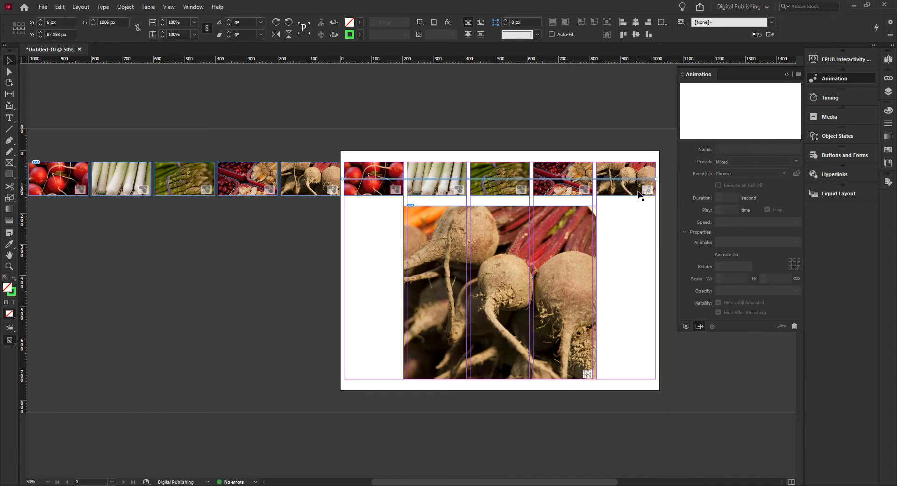
click(640, 195)
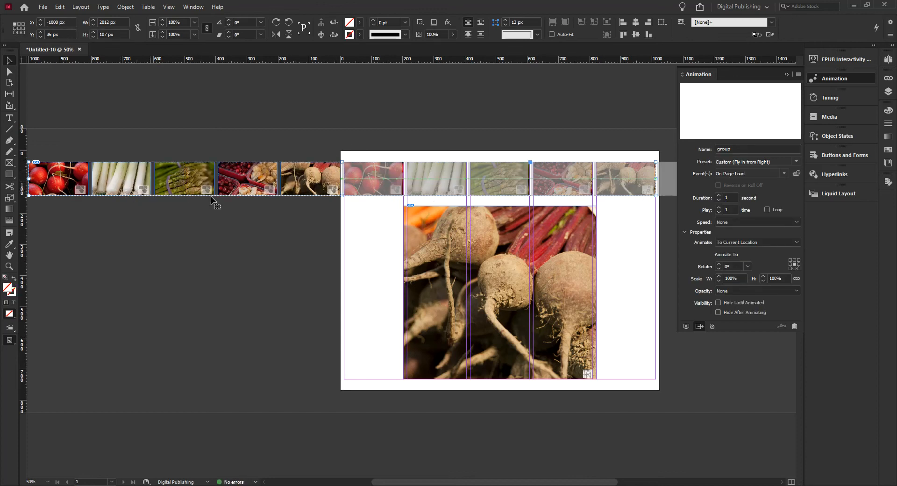
Step: Extend the motion path's right end to X 1018 px, making it 1012 px long, and check the proxy against the first on-page thumbnail
drag(342, 160, 374, 186)
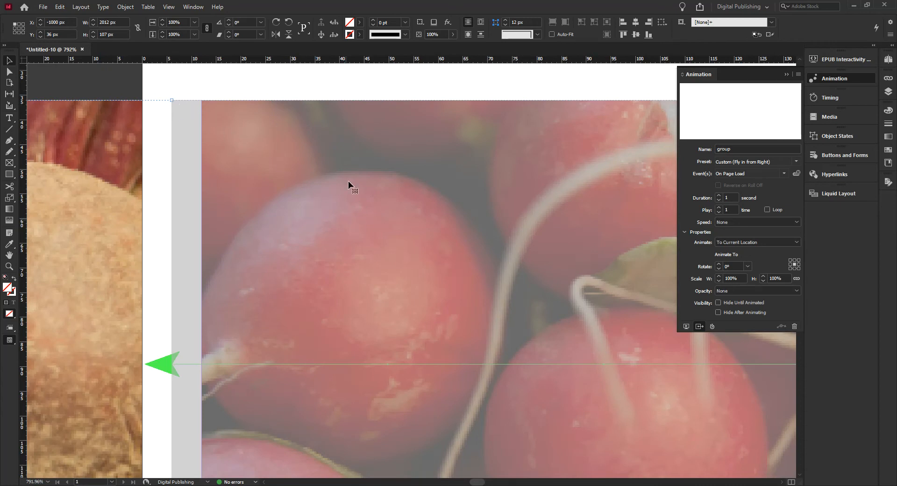
key(ctrl+0)
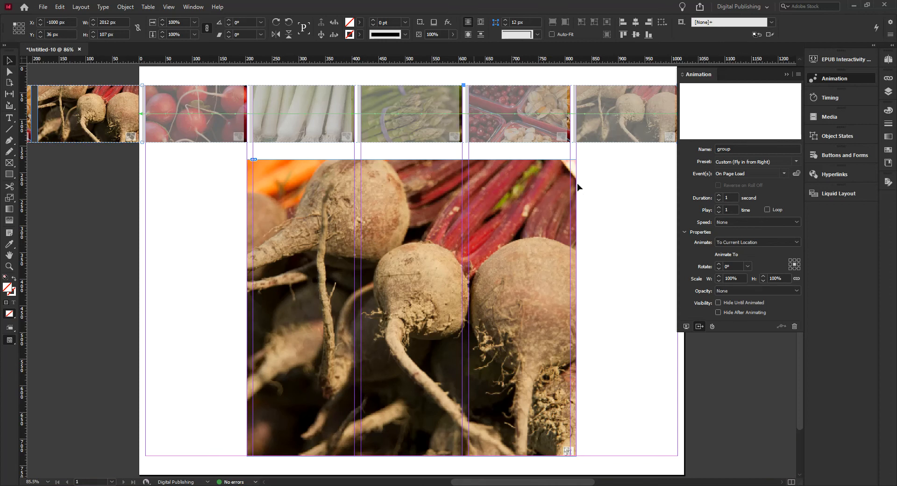
drag(623, 180, 512, 191)
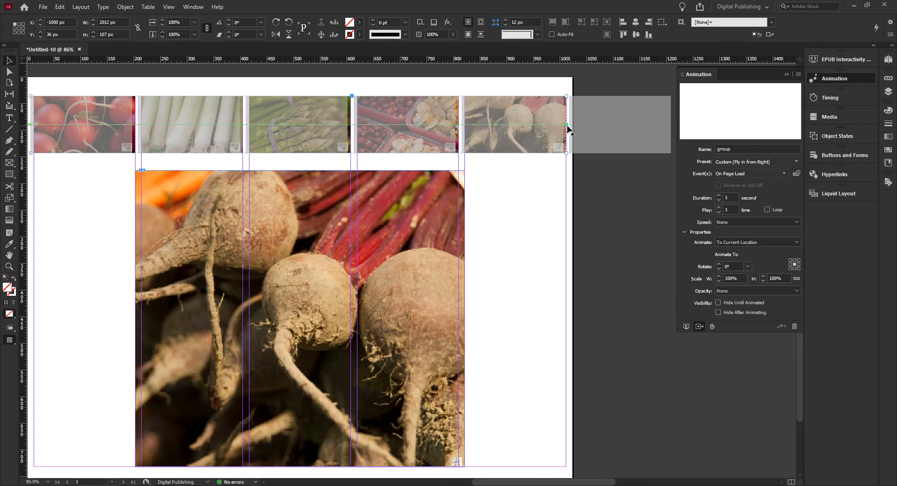
click(10, 72)
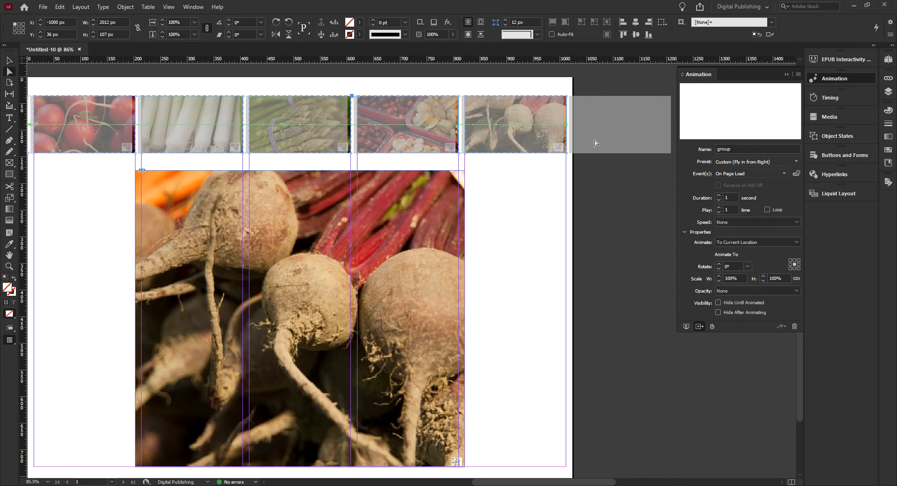
click(567, 125)
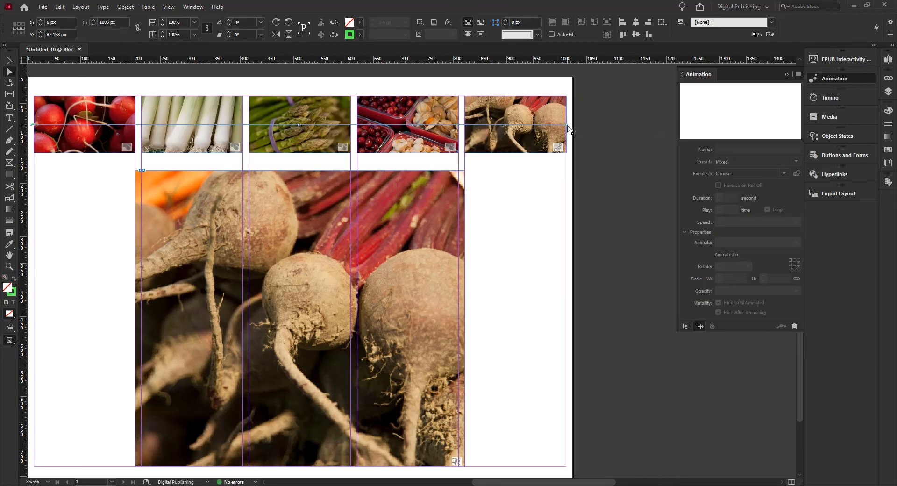
click(568, 127)
drag(511, 482, 501, 482)
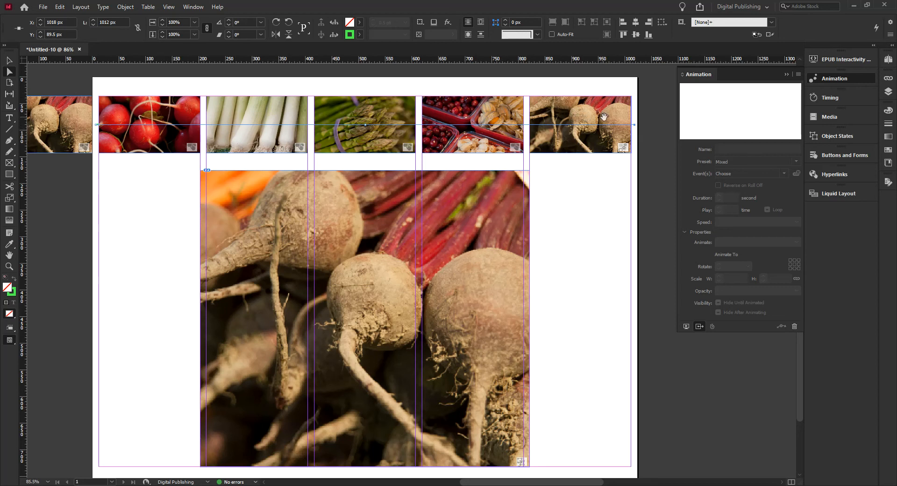
click(9, 61)
click(130, 138)
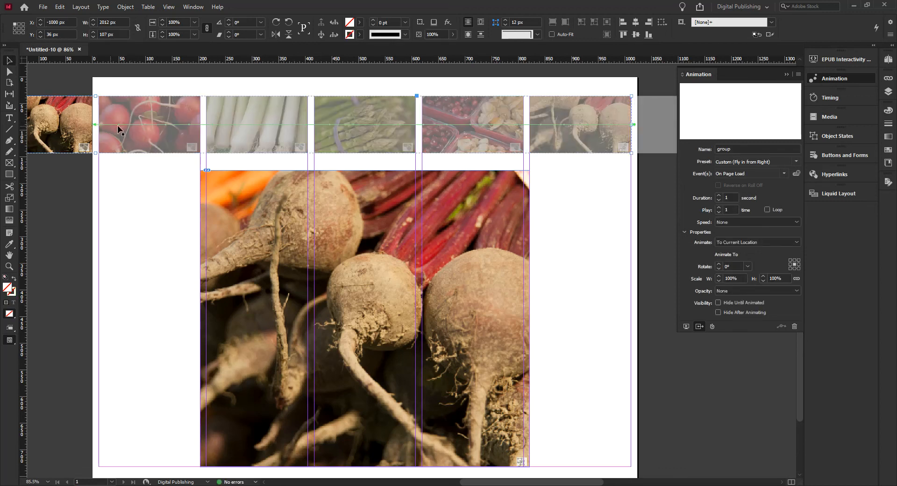
drag(93, 89, 115, 115)
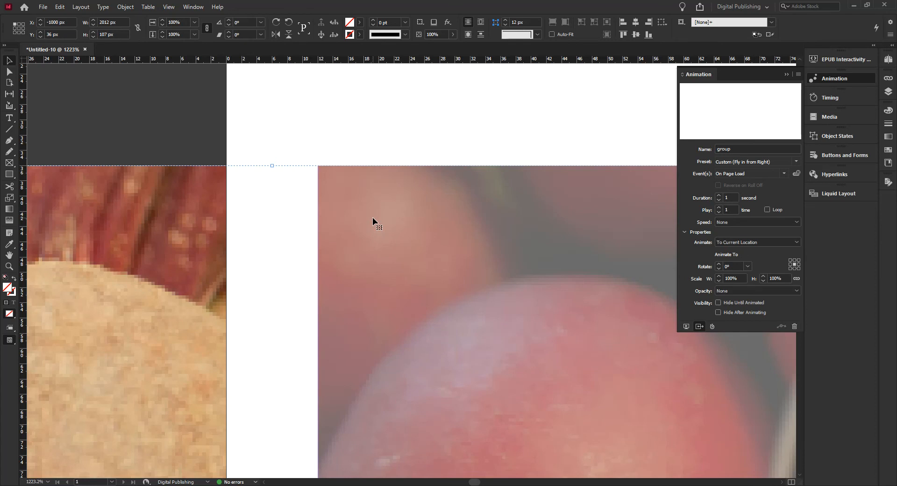
key(ctrl+0)
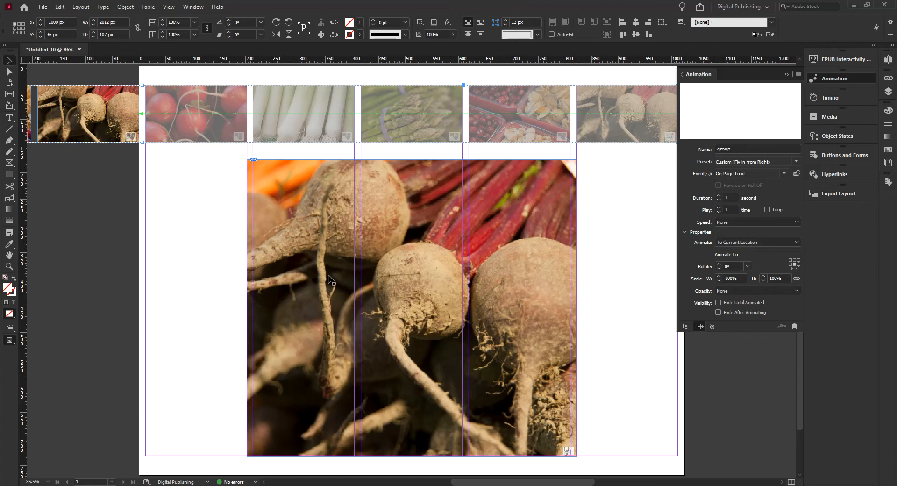
Step: Play the thumbnail group's fly-in in the EPUB Interactivity Preview, clear the preview, and reopen the animation settings
mouse_move(488, 481)
mouse_down()
mouse_move(380, 482)
mouse_move(485, 483)
mouse_up()
click(840, 59)
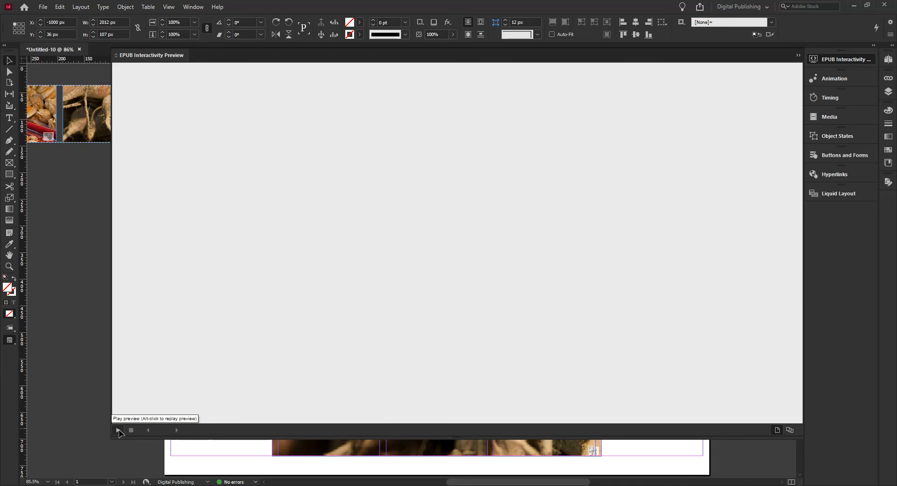
click(119, 430)
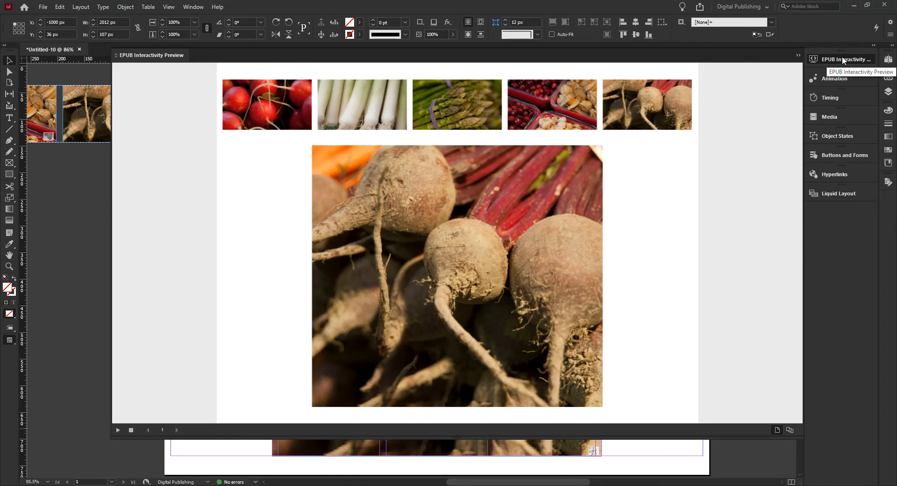
click(132, 431)
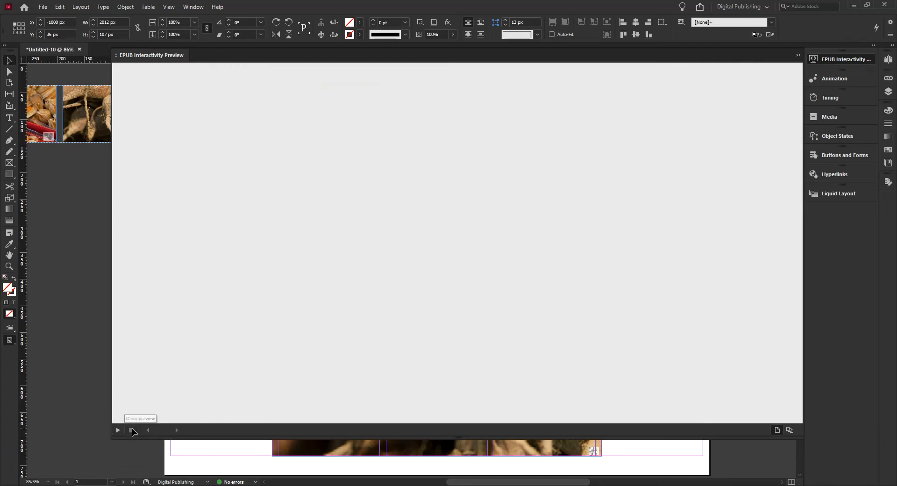
click(837, 55)
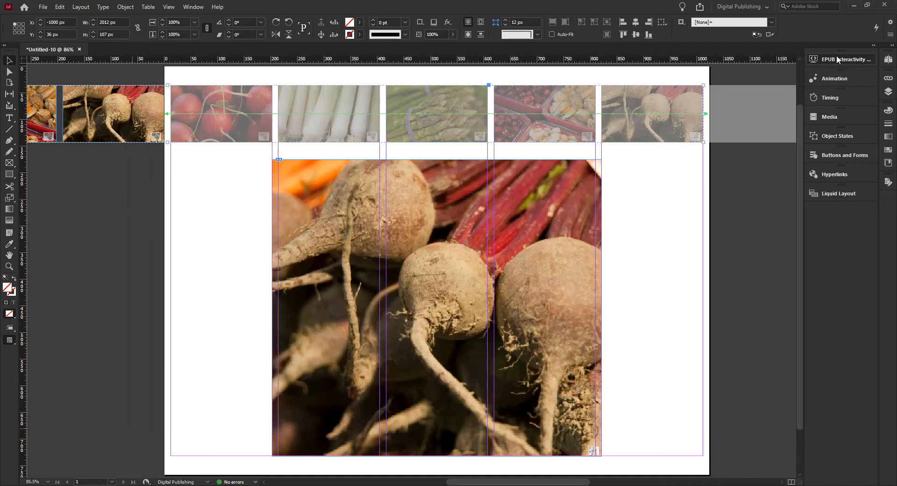
click(831, 79)
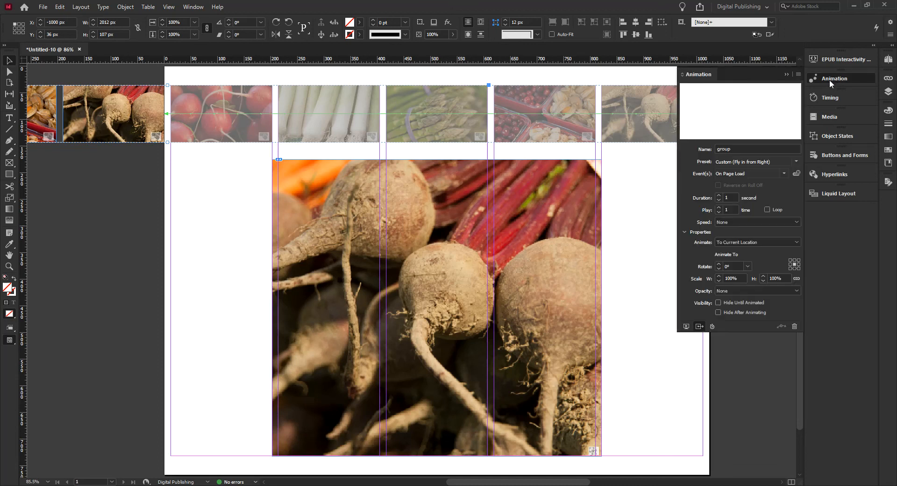
Step: Set the thumbnail group's animation duration to 8 seconds and make it loop
double_click(727, 198)
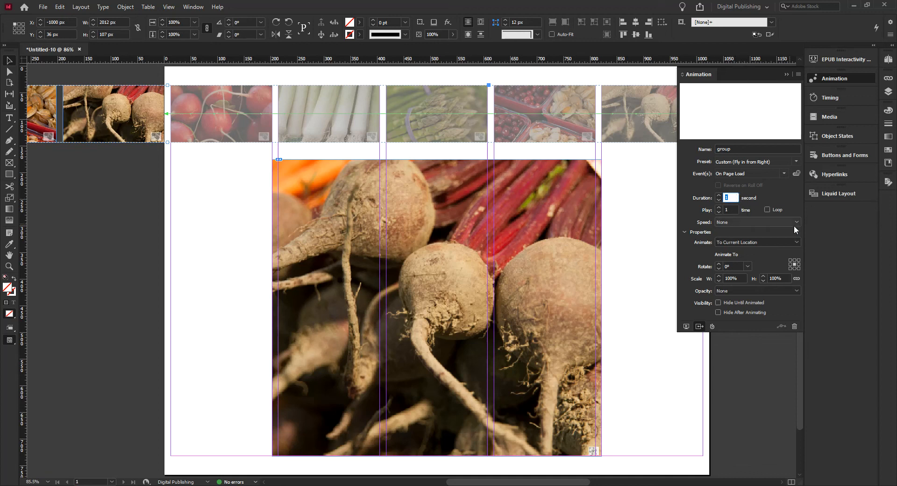
text(8)
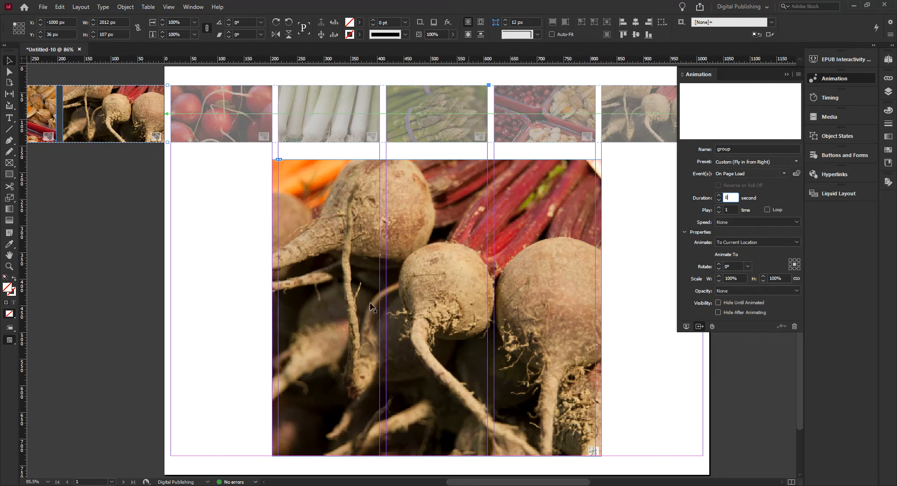
click(767, 210)
Step: Play the looping strip in the EPUB Interactivity Preview, test several moving thumbnail buttons, then clear and collapse the preview
click(840, 60)
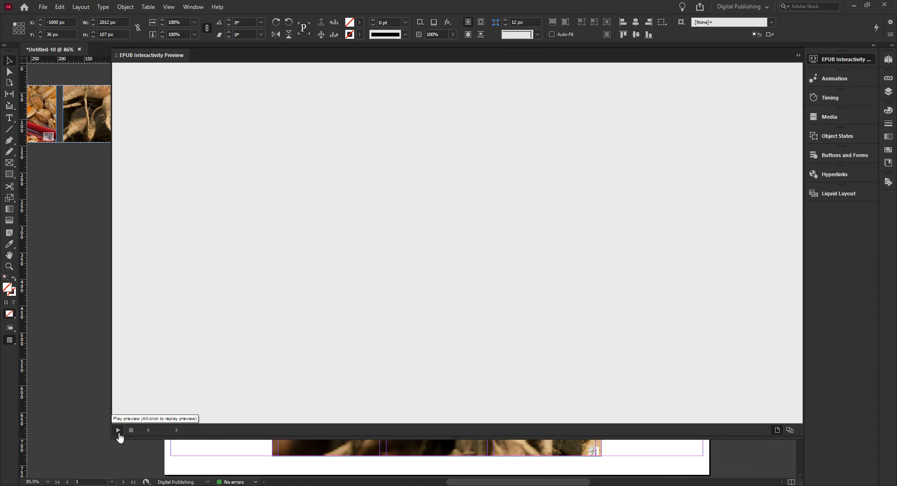
click(118, 434)
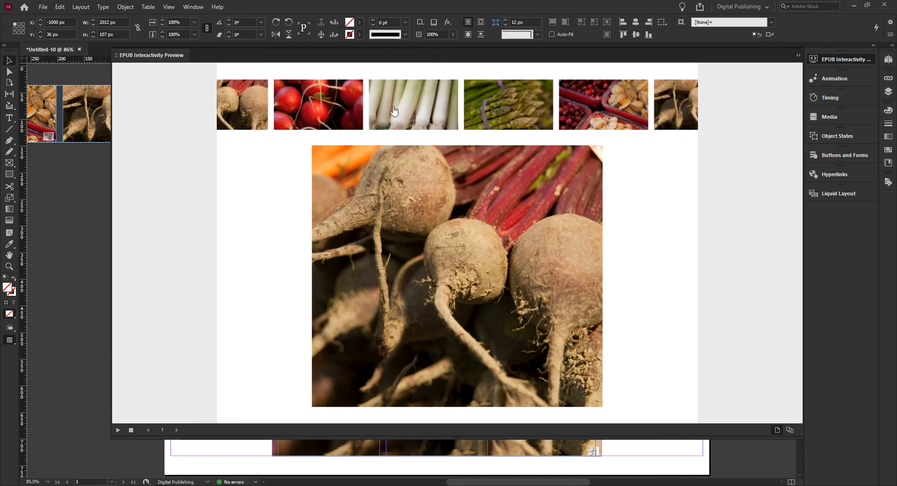
click(392, 114)
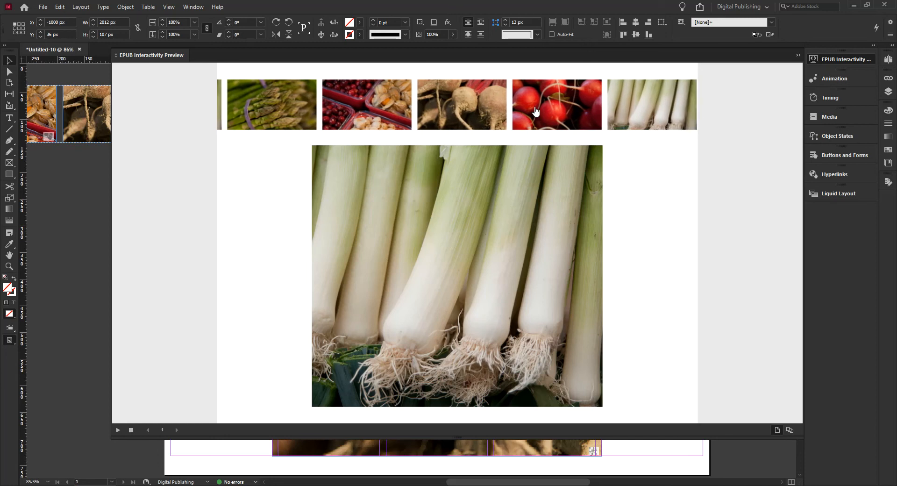
click(495, 114)
click(422, 123)
click(290, 116)
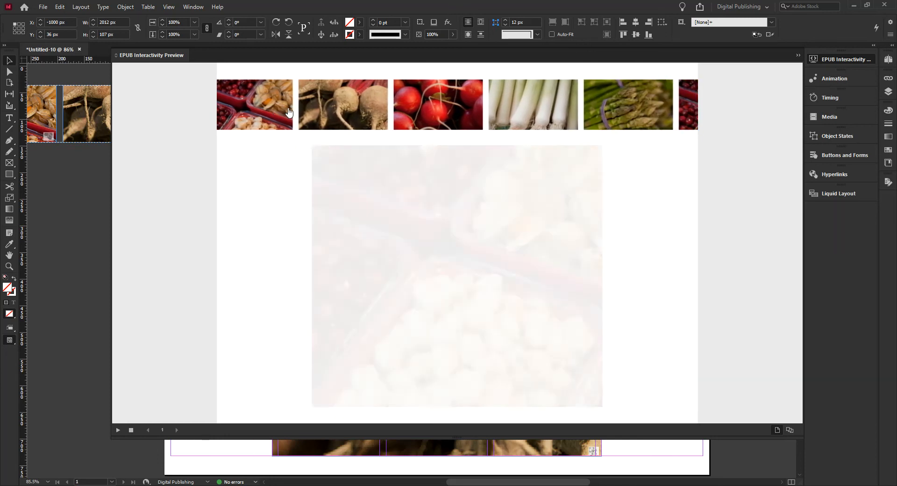
click(489, 116)
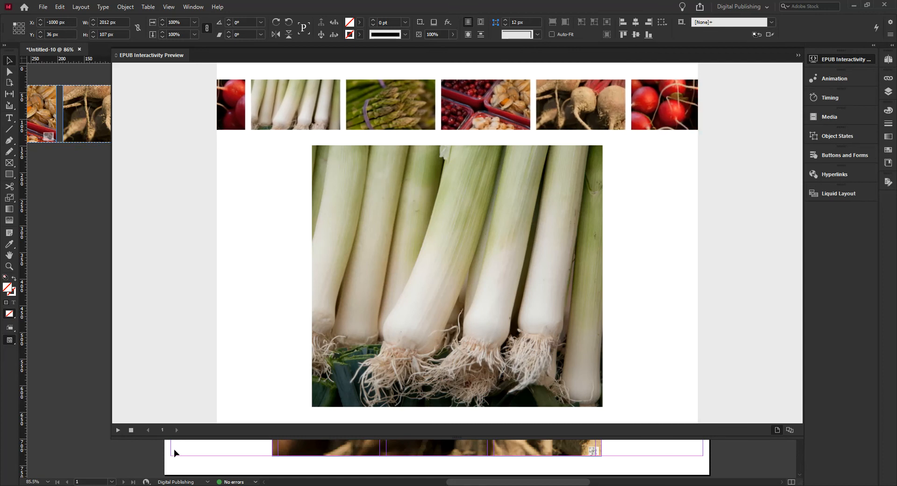
click(132, 430)
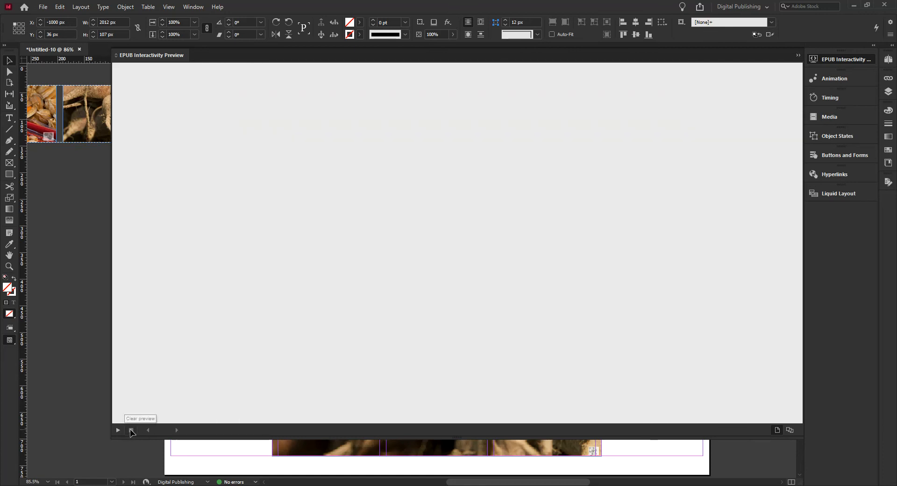
click(848, 60)
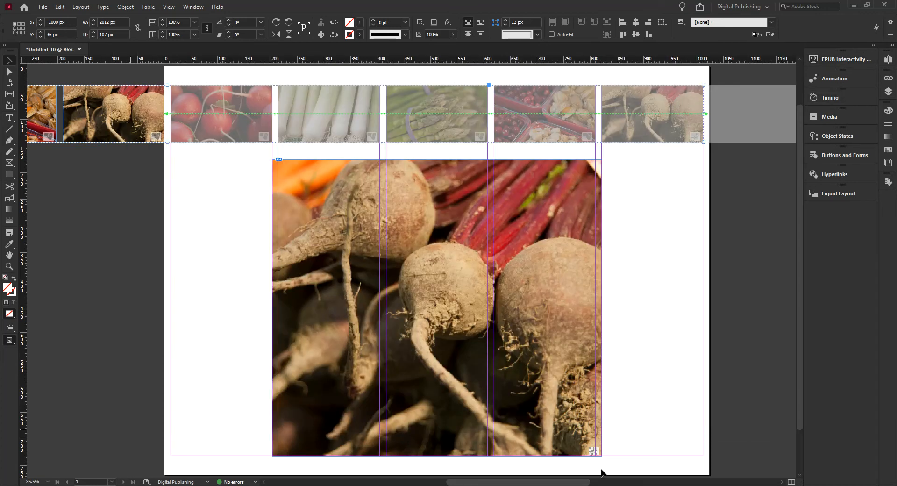
Step: Select the first radish thumbnail inside the group, off the page, and check its RaddishBtn entry in the layer list
drag(581, 483, 489, 485)
click(231, 210)
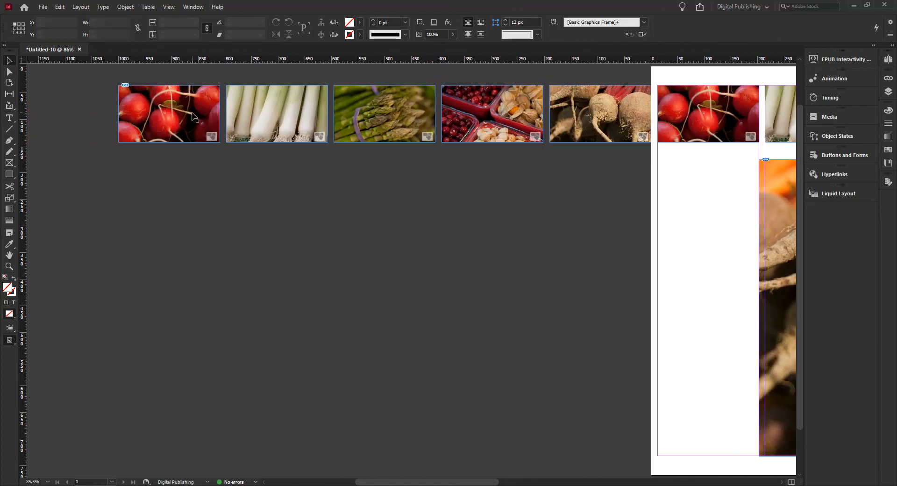
click(385, 135)
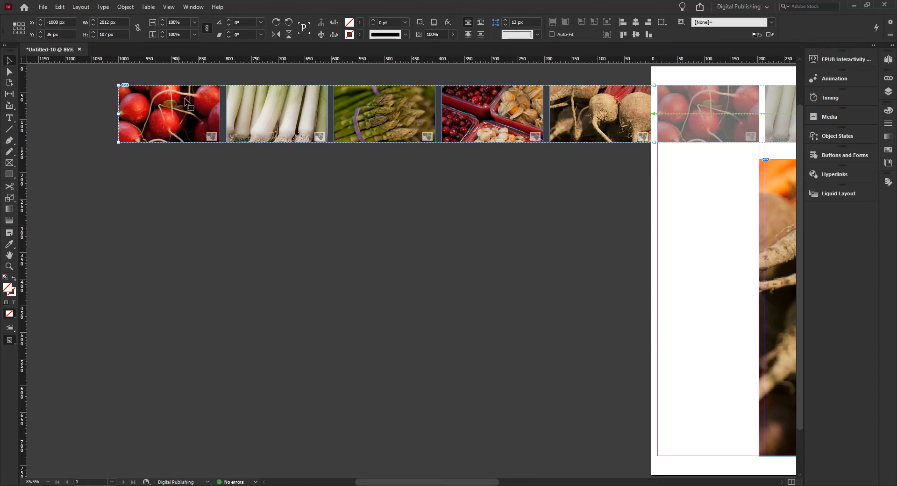
double_click(202, 102)
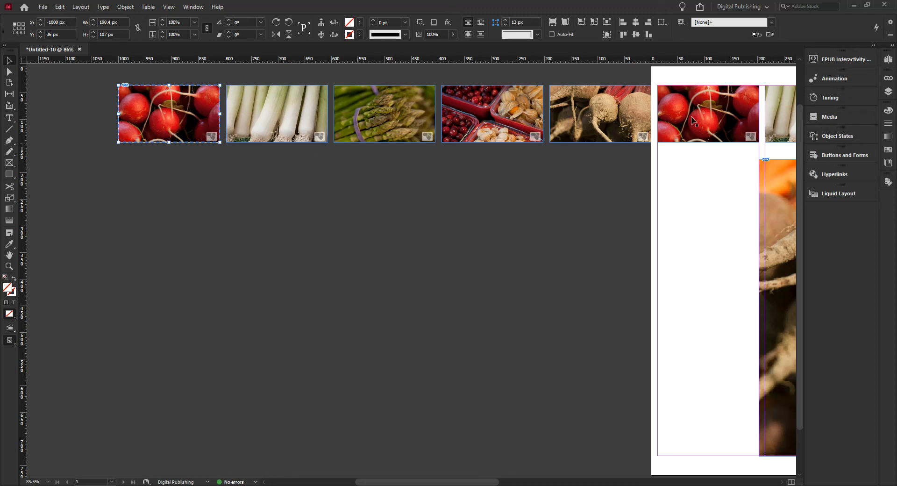
click(890, 92)
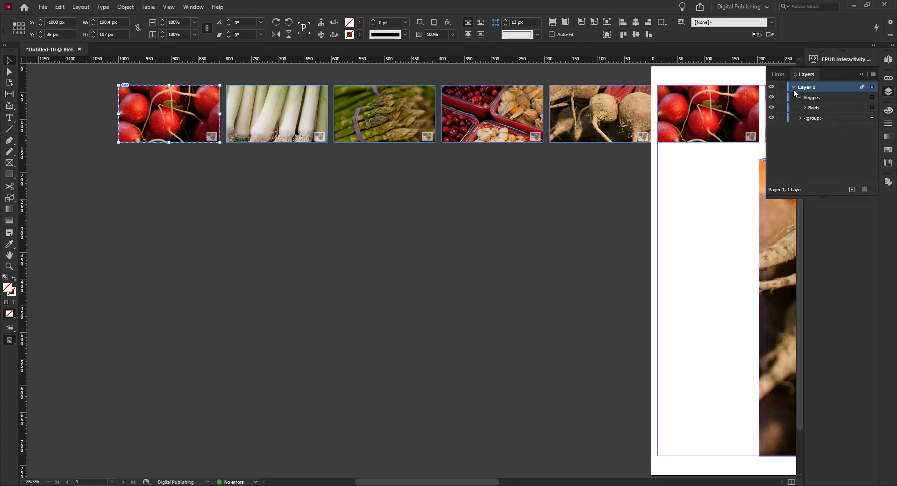
click(800, 118)
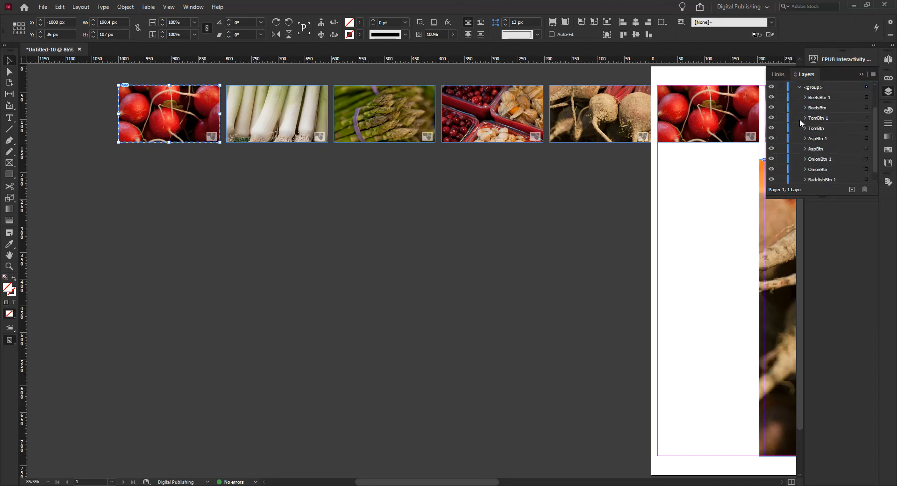
drag(876, 122, 874, 139)
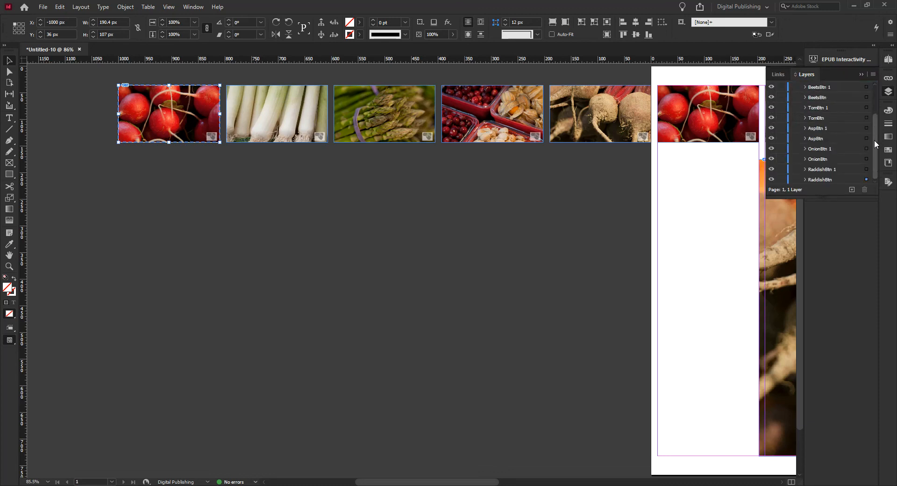
click(823, 180)
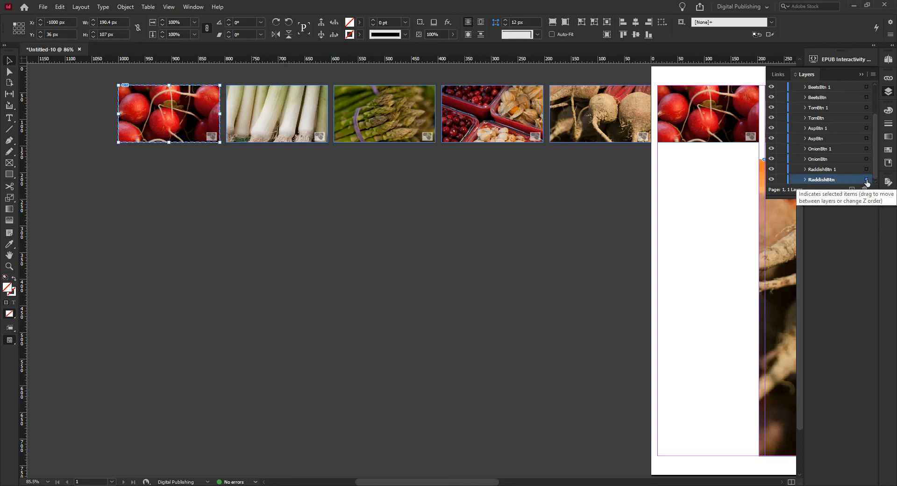
click(888, 92)
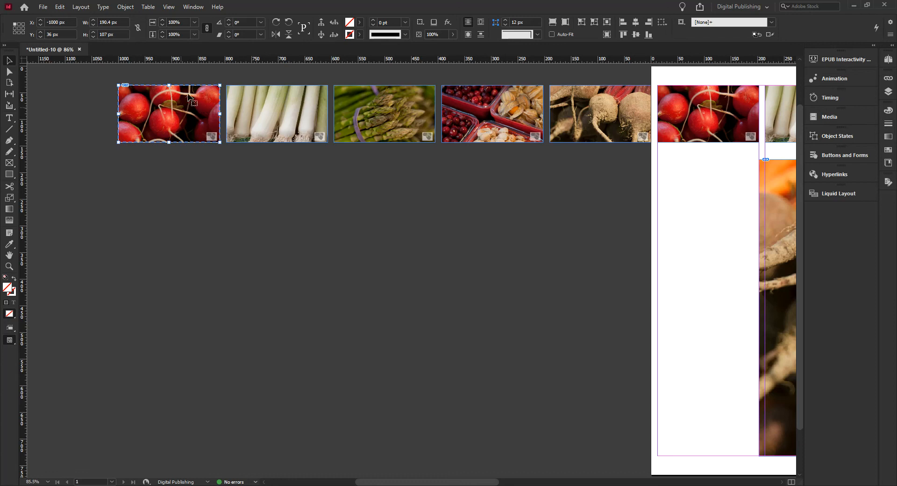
Step: Give RaddishBtn an On Roll Over animation action that targets the thumbnail group with the Pause option
click(831, 154)
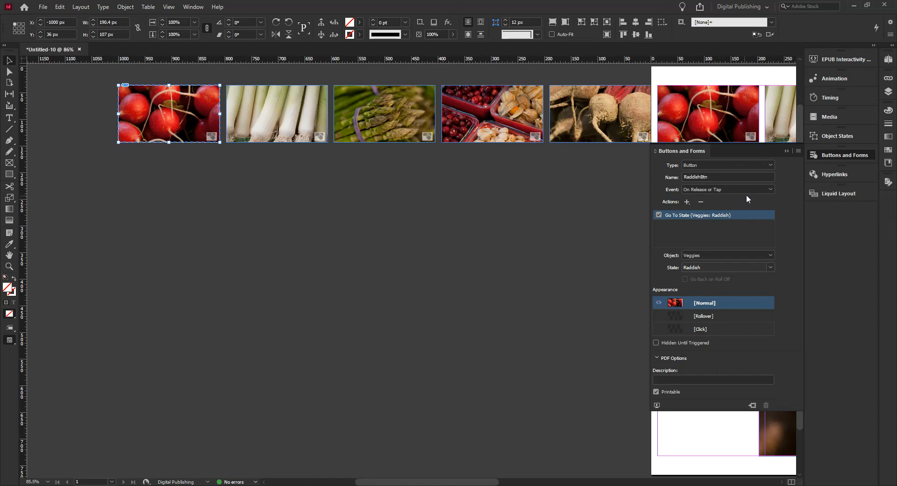
click(770, 189)
click(732, 219)
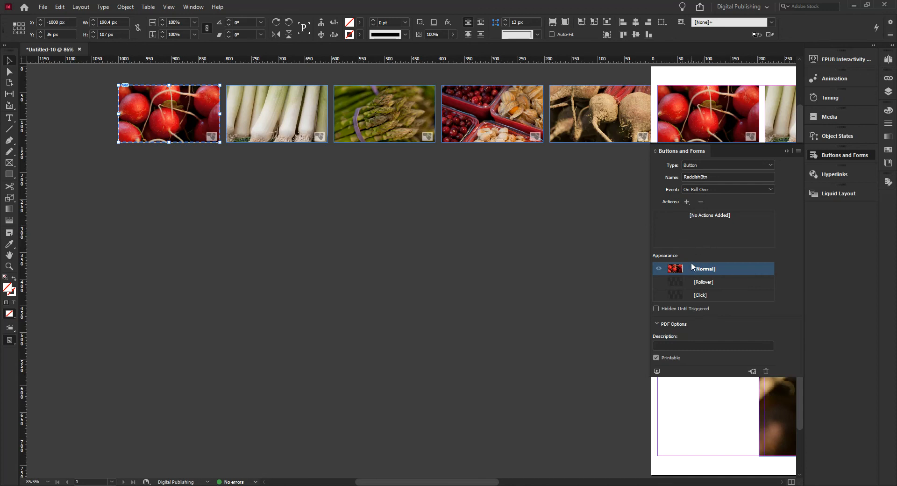
click(687, 201)
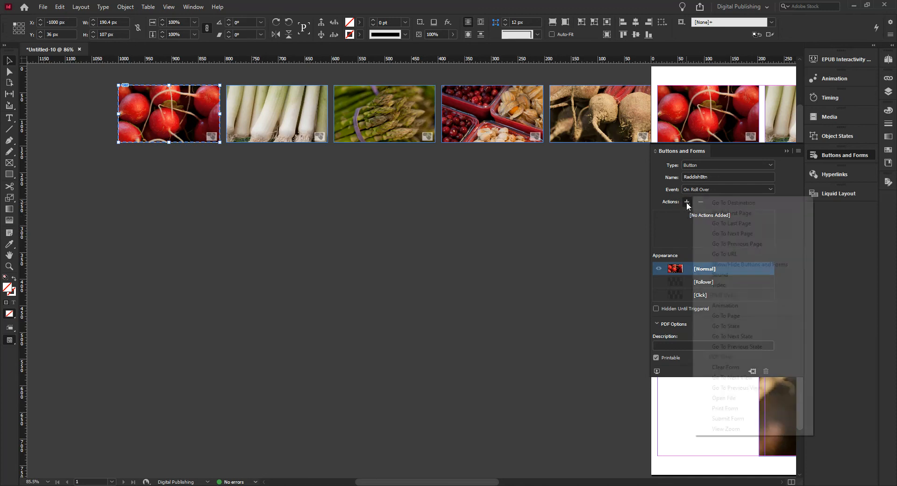
click(719, 306)
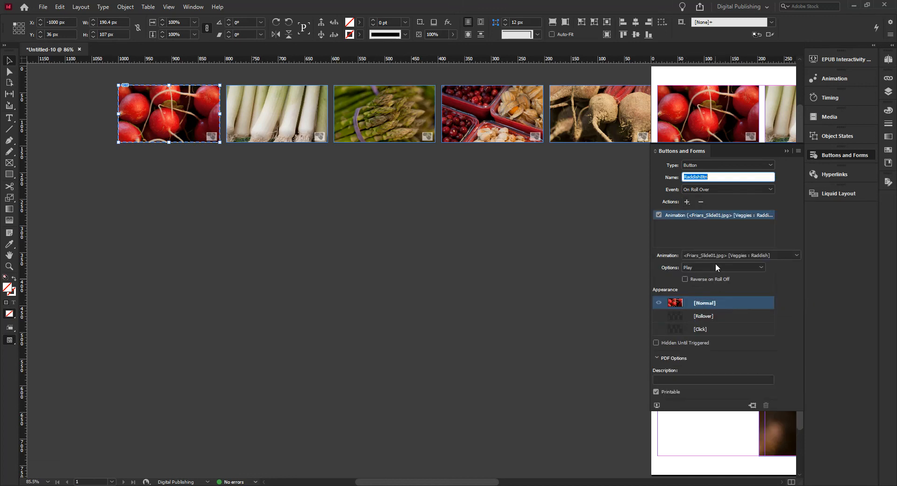
click(761, 268)
click(766, 257)
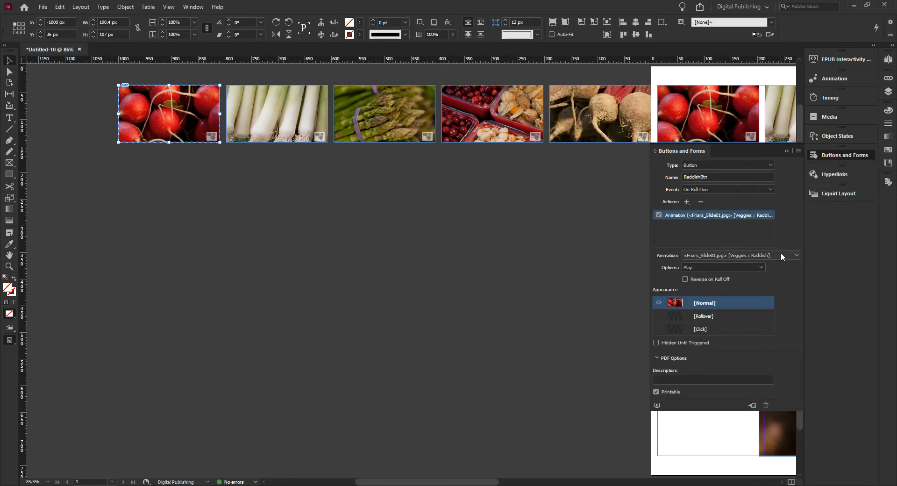
click(760, 252)
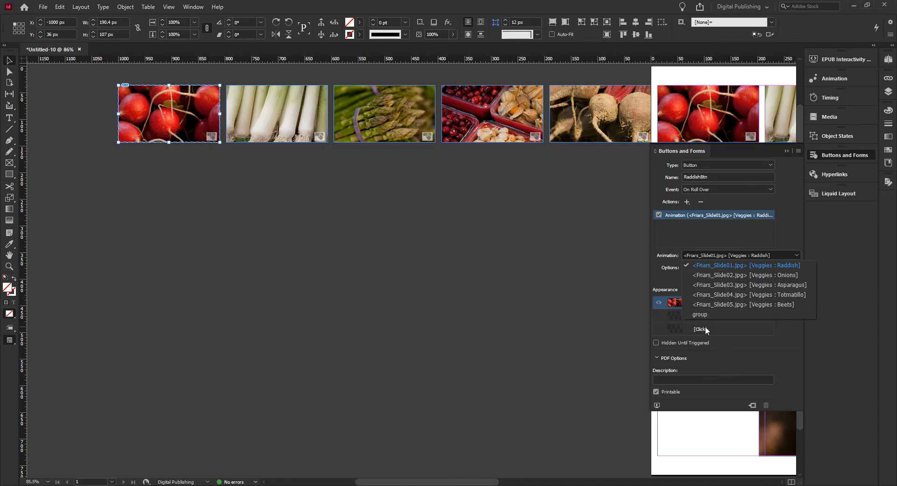
click(706, 311)
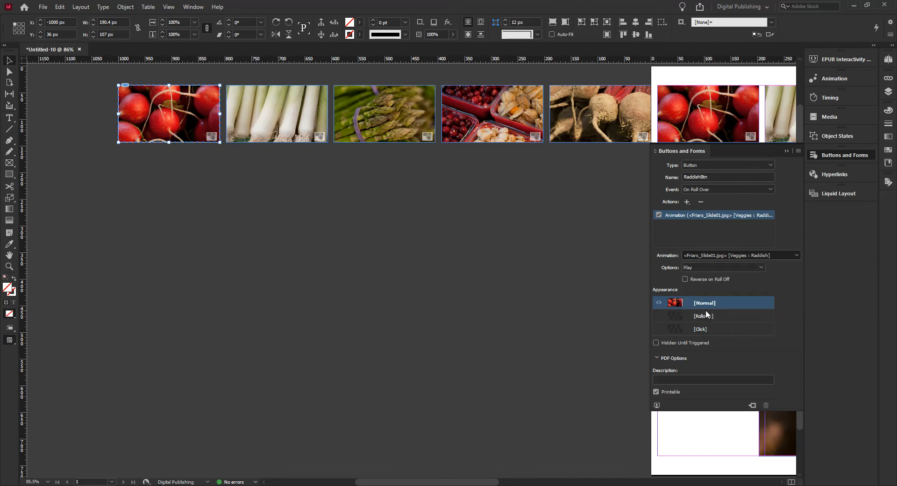
click(719, 267)
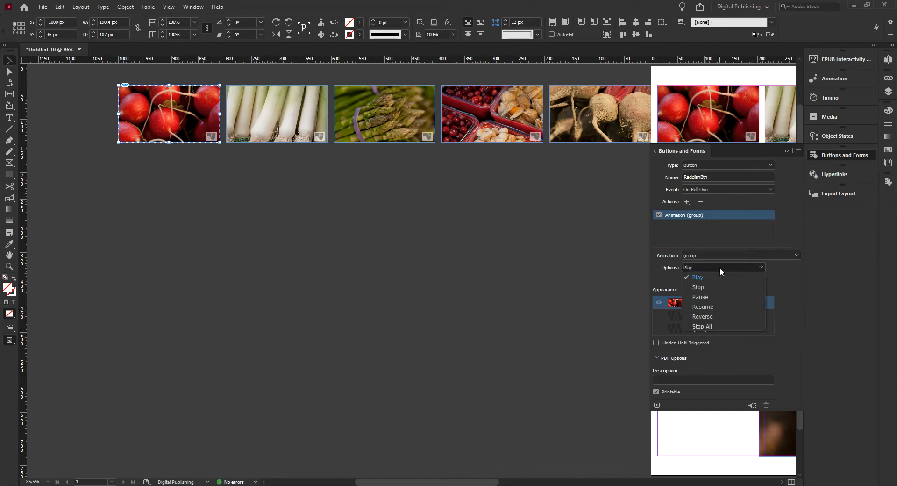
click(713, 298)
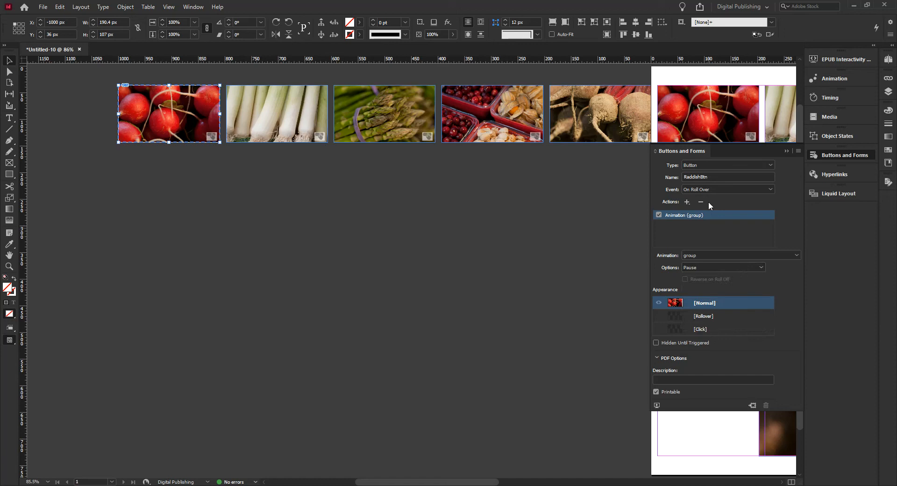
Step: Give RaddishBtn an On Roll Off animation action that targets the thumbnail group with the Resume option
click(701, 189)
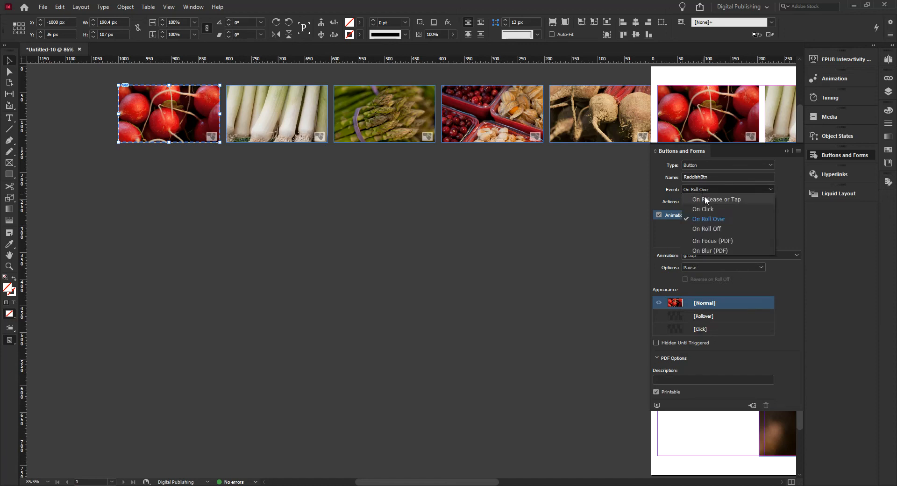
click(714, 229)
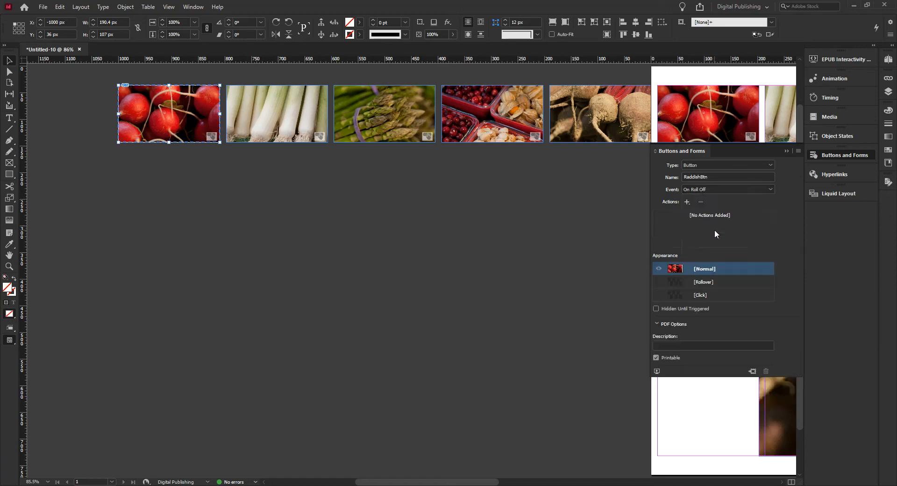
click(687, 201)
click(725, 305)
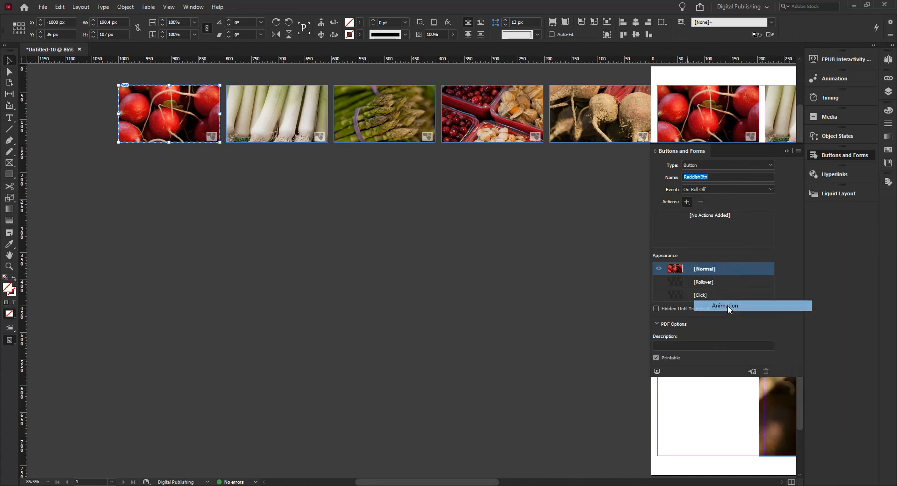
click(727, 257)
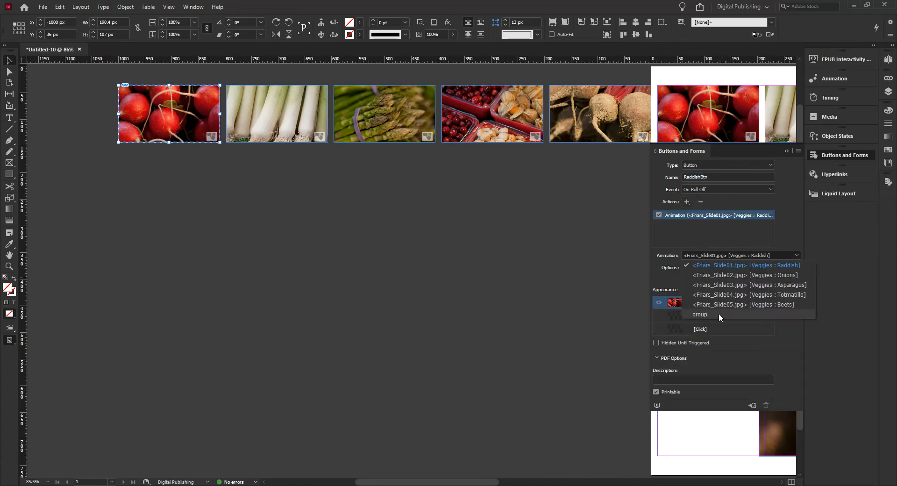
click(715, 311)
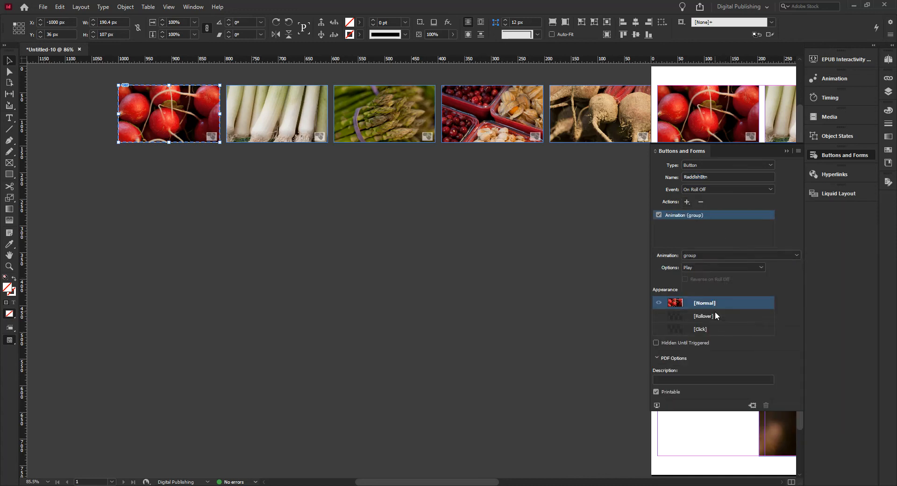
click(703, 268)
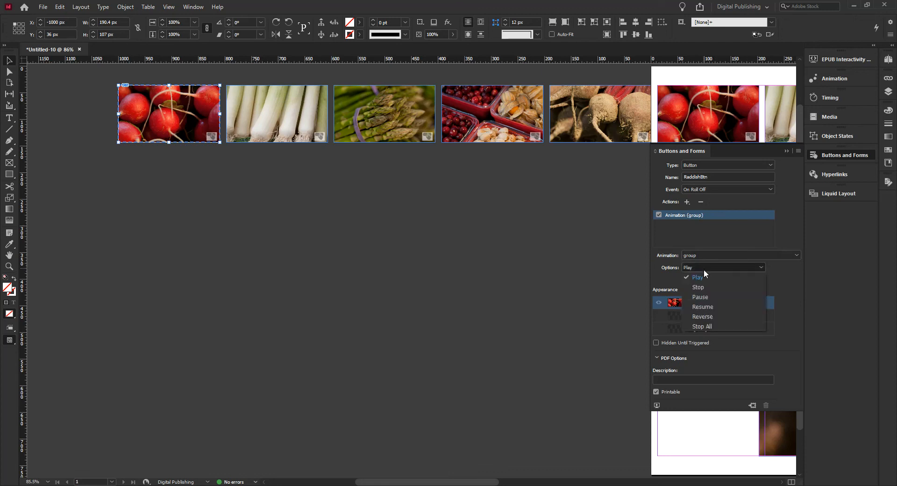
click(709, 308)
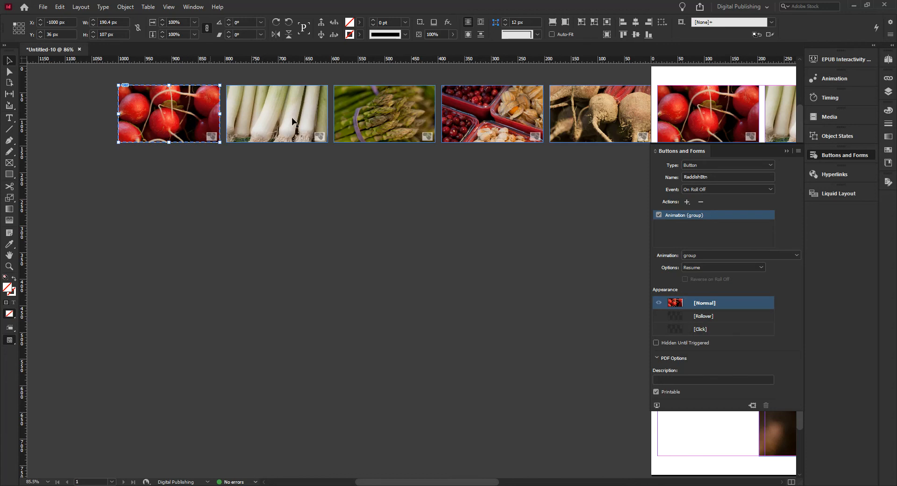
Step: Give OnionBtn, the leek thumbnail, an On Roll Over animation action that targets the thumbnail group with the Pause option
key(ctrl+a)
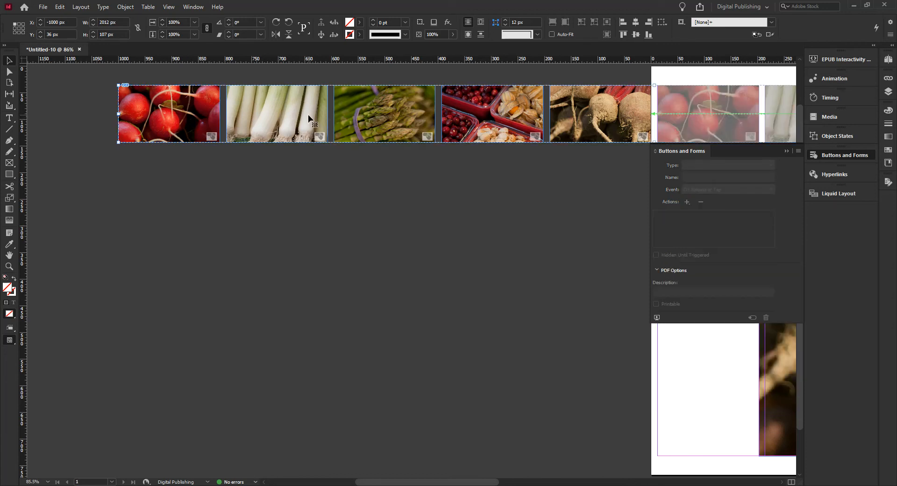
click(308, 117)
click(707, 188)
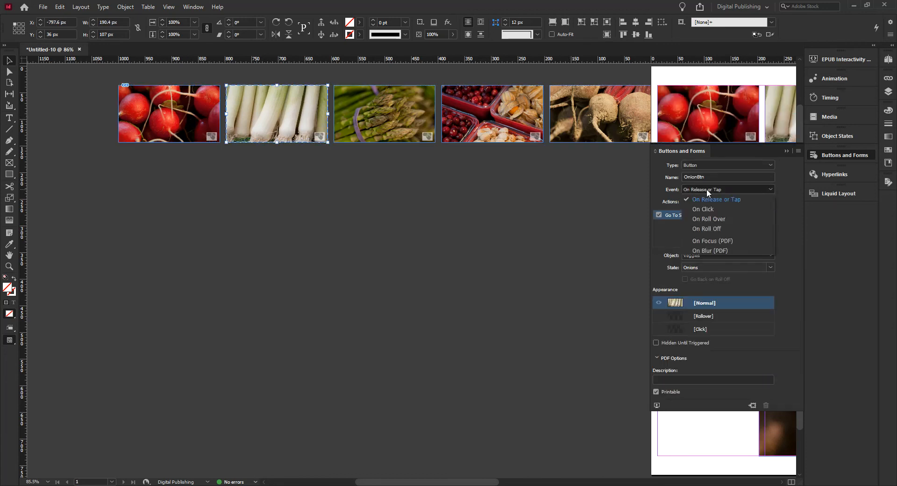
click(708, 216)
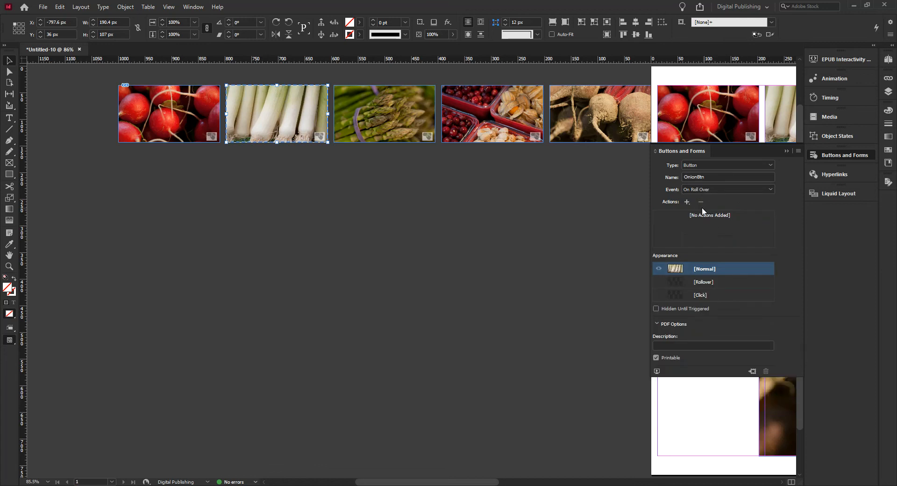
click(687, 202)
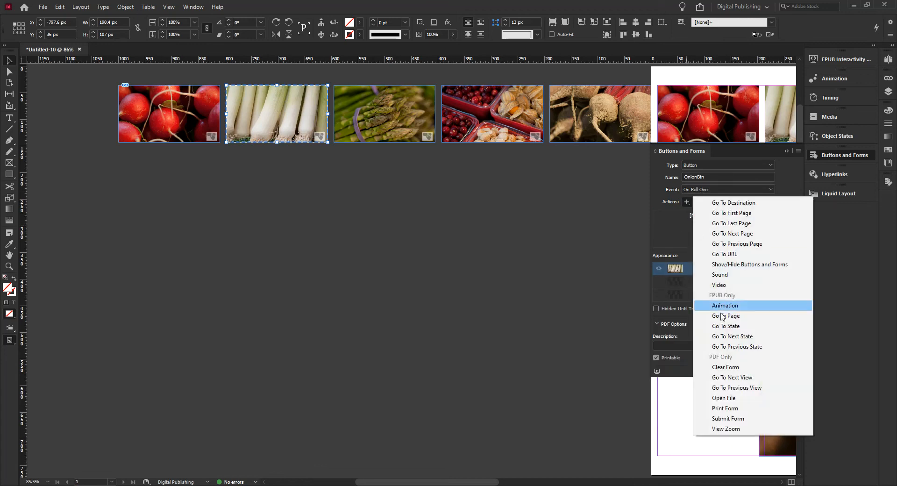
click(725, 306)
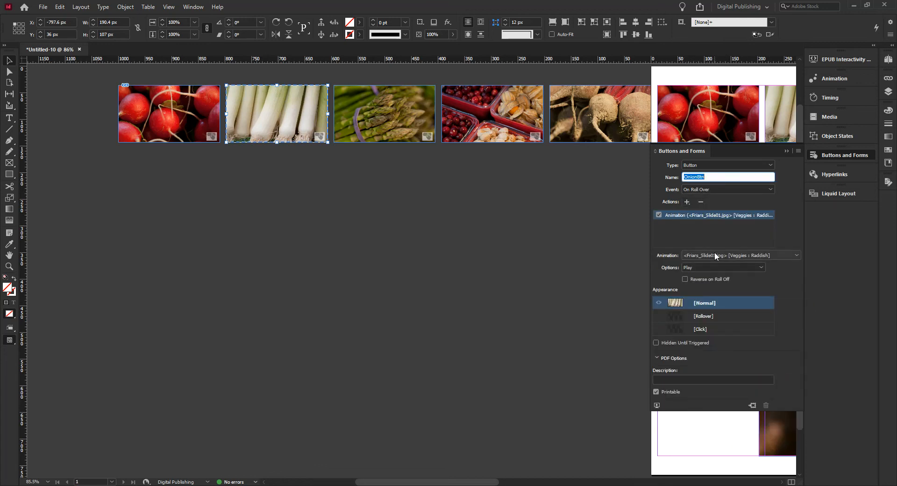
click(715, 255)
click(714, 308)
click(711, 266)
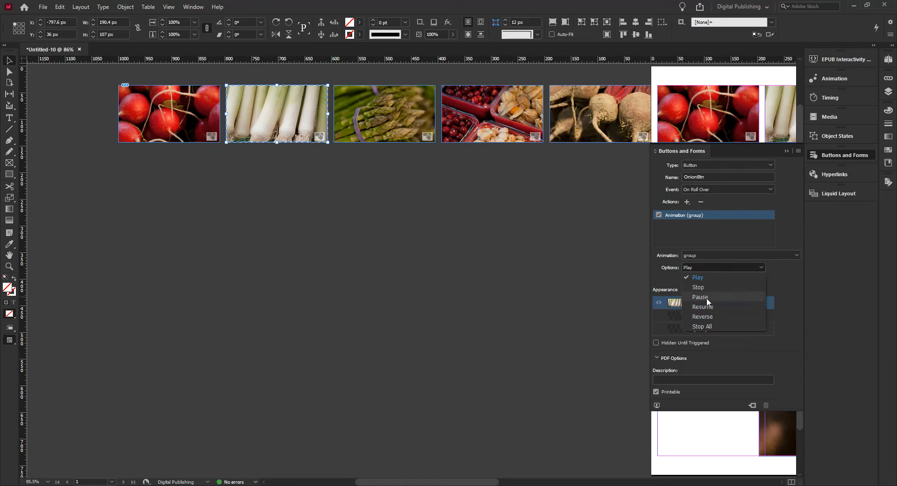
Step: Give OnionBtn an On Roll Off animation action that targets the thumbnail group with the Resume option
click(710, 187)
click(707, 229)
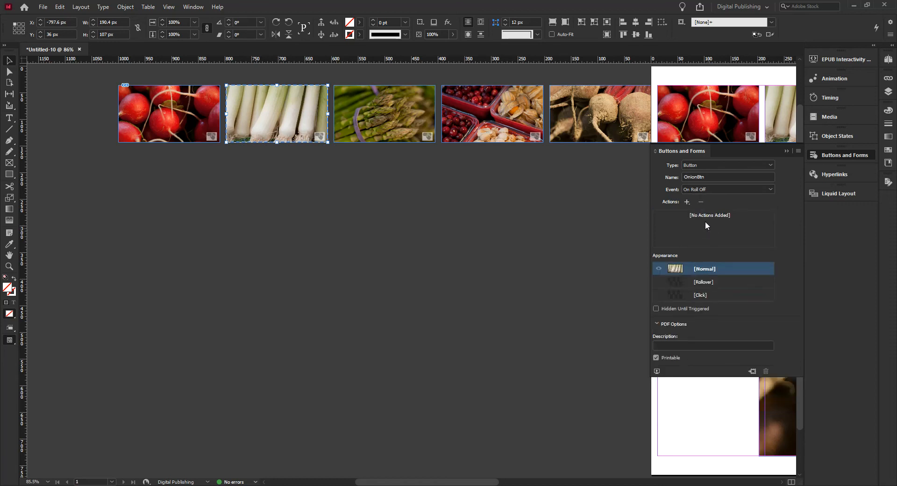
click(687, 202)
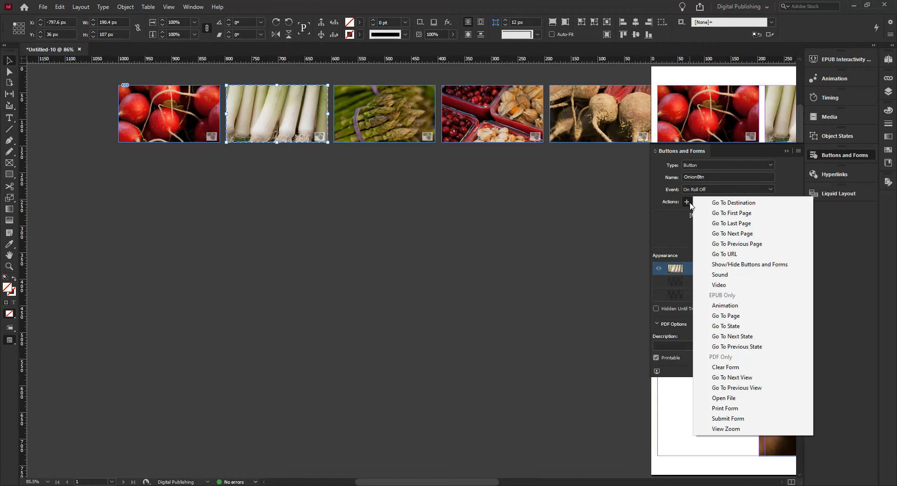
click(715, 304)
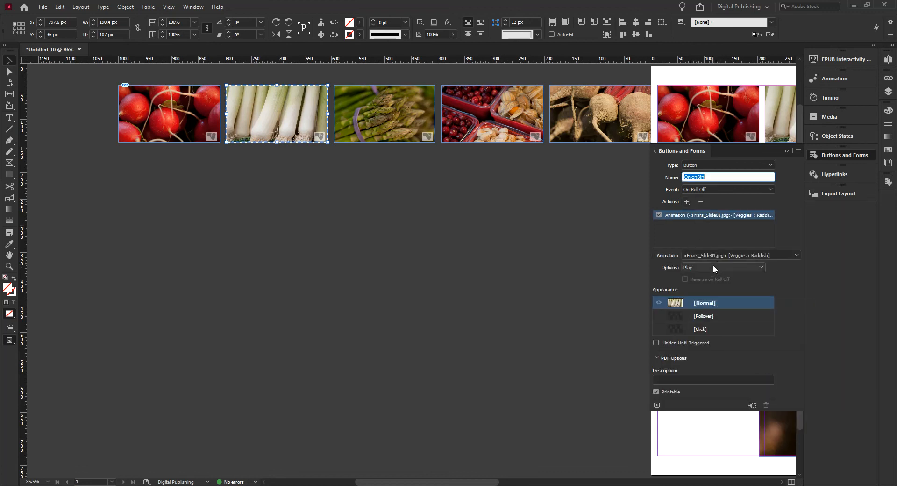
click(716, 254)
click(711, 312)
click(713, 267)
click(711, 305)
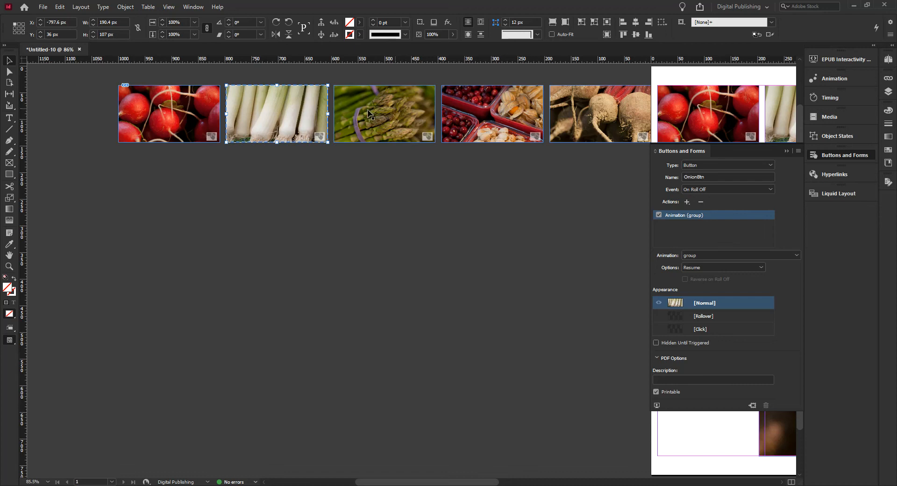
Step: Give AspBtn, the asparagus thumbnail, an On Roll Over animation action that targets the thumbnail group with the Pause option
click(372, 135)
click(374, 164)
click(362, 132)
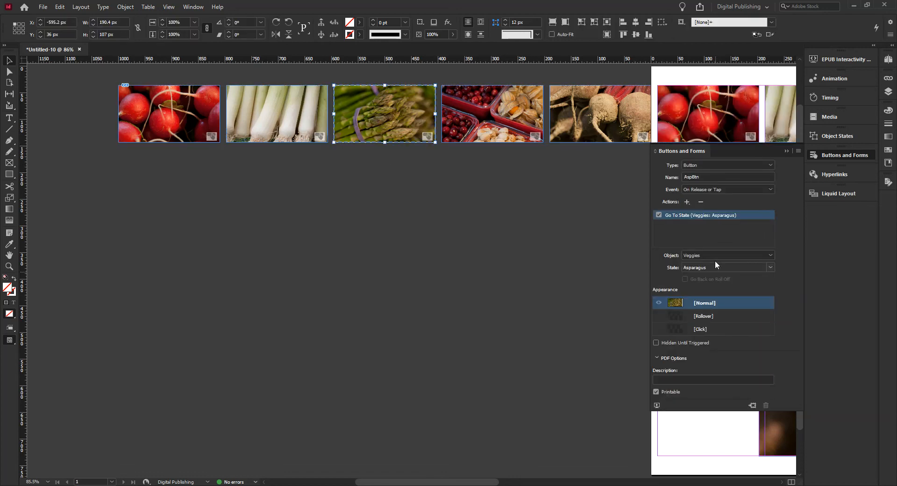
click(716, 189)
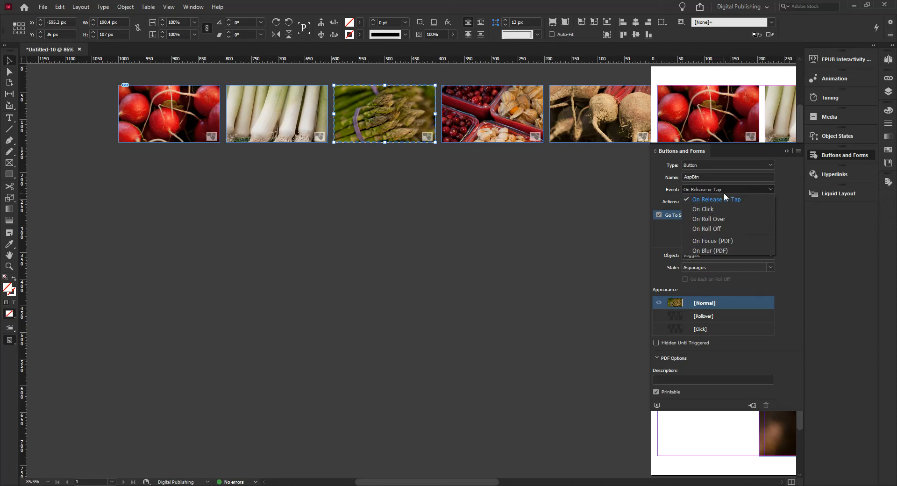
click(730, 219)
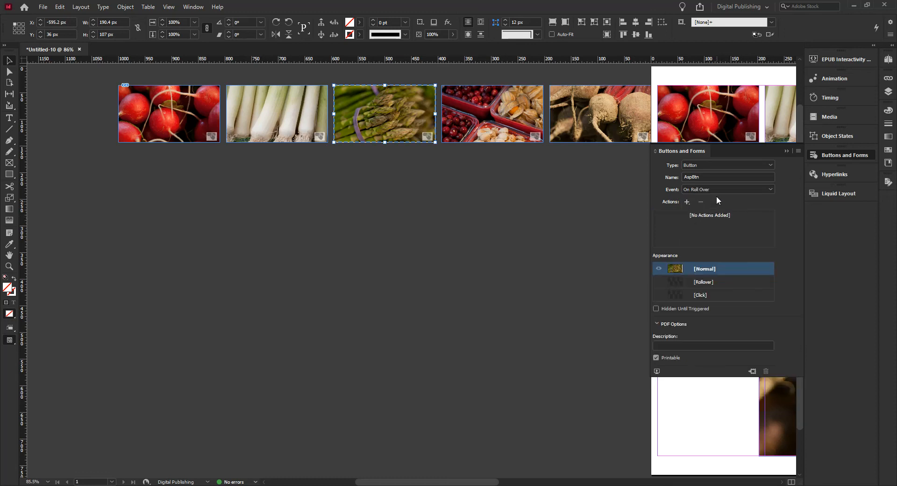
click(687, 202)
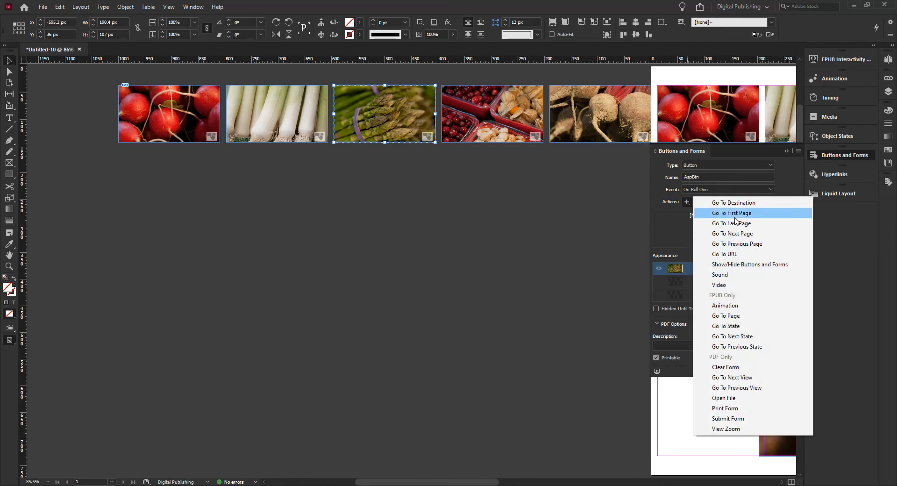
click(725, 305)
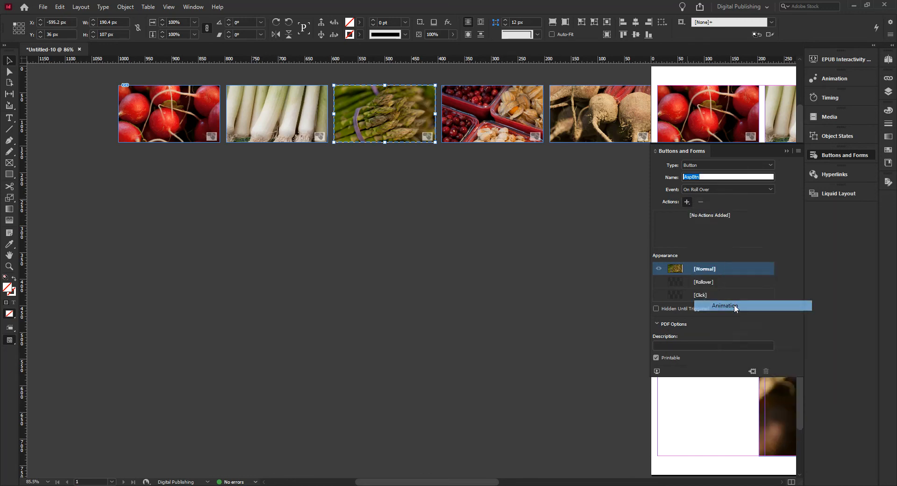
click(702, 267)
click(706, 258)
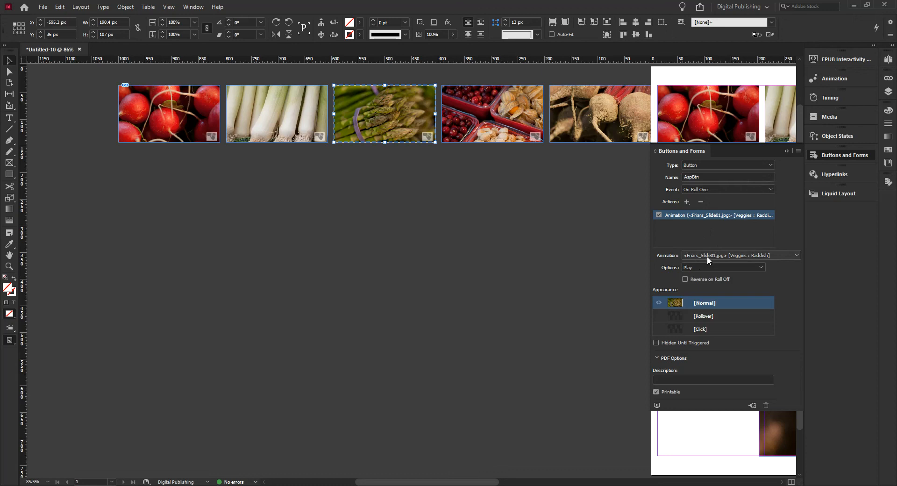
click(709, 255)
click(710, 314)
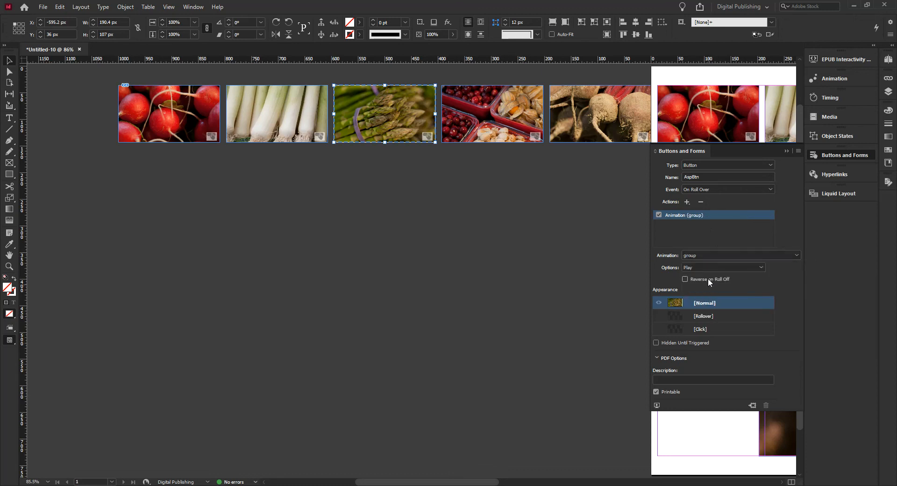
click(710, 267)
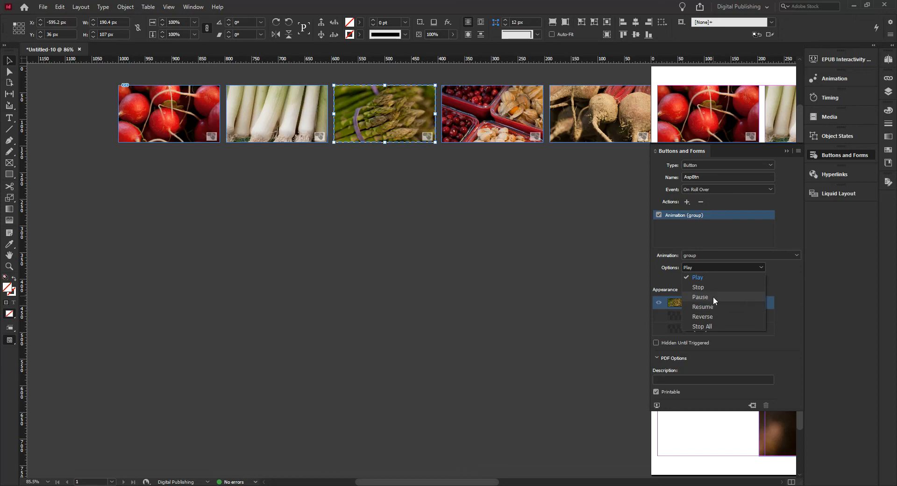
click(713, 297)
Step: Add an animation action with the Resume option to AspBtn's On Roll Off event
click(728, 189)
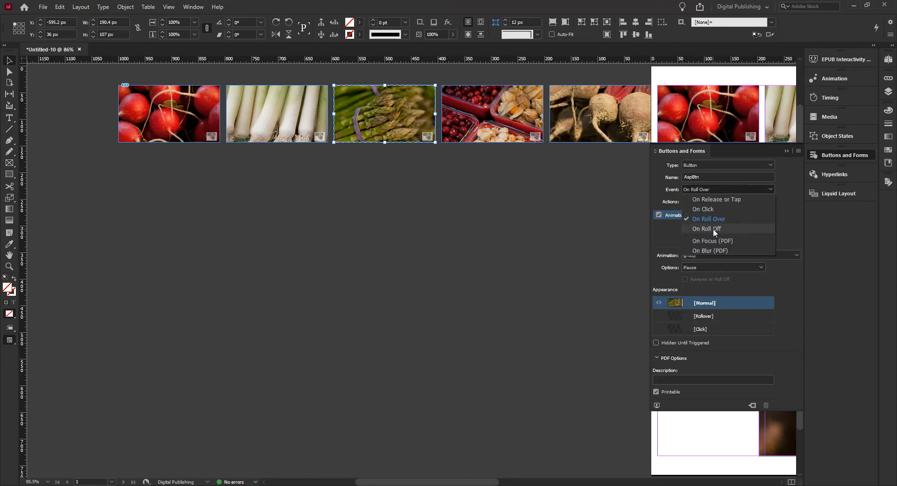
click(713, 228)
click(691, 202)
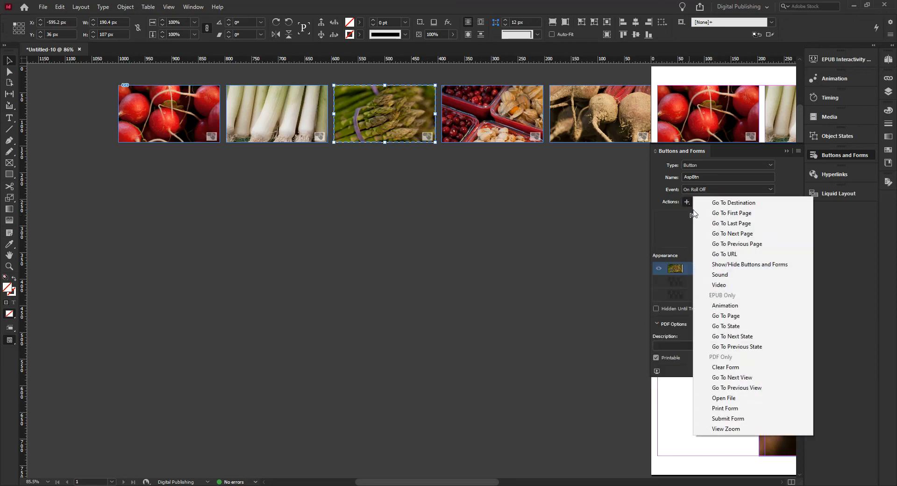
click(729, 303)
click(715, 267)
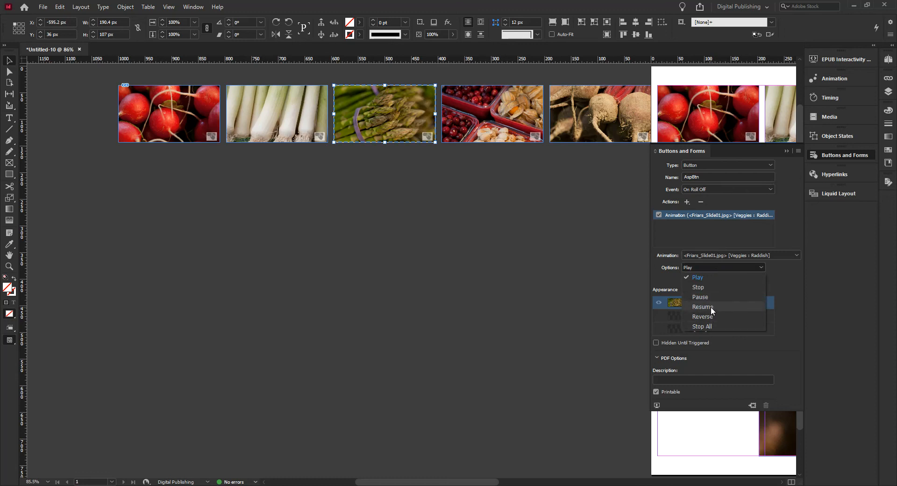
click(710, 307)
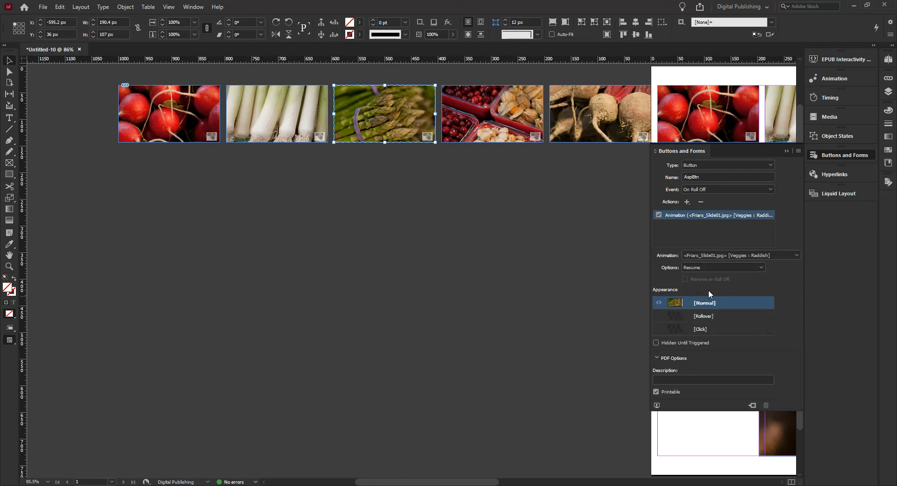
Step: Target the thumbnail group in AspBtn's On Roll Off animation action, keeping the Resume option
click(707, 254)
click(697, 265)
click(697, 267)
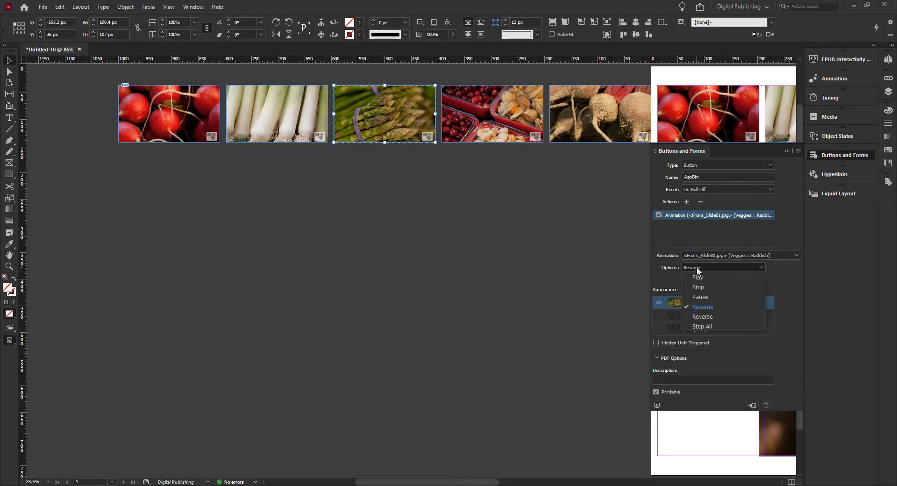
click(755, 270)
click(755, 269)
click(706, 277)
click(739, 264)
click(744, 268)
click(755, 256)
click(714, 309)
click(714, 266)
click(714, 307)
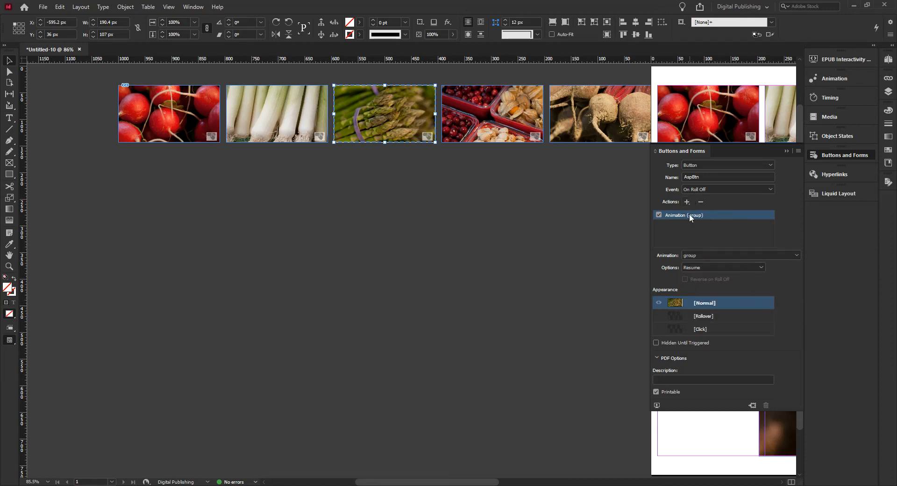
Step: Check the animation actions assigned to AspBtn's On Roll Over and On Roll Off events
click(707, 189)
click(713, 218)
click(713, 189)
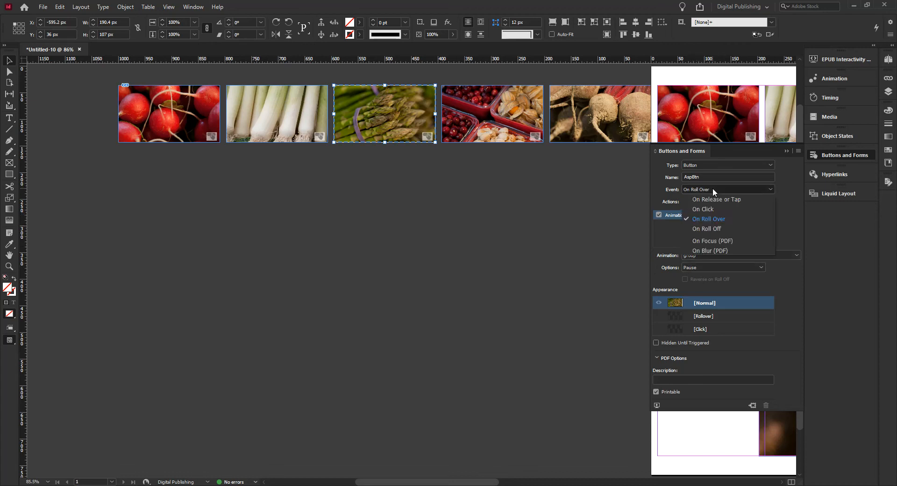
click(708, 228)
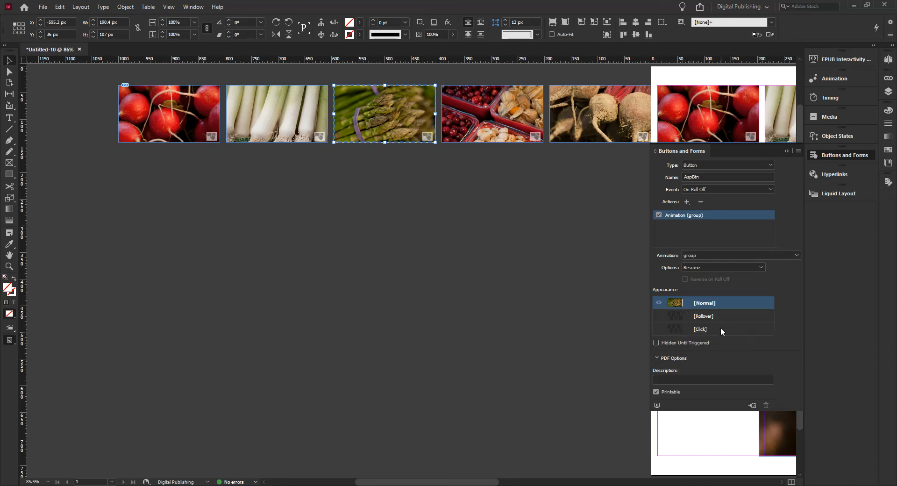
Step: Add a Rollover appearance to AspBtn, set its reference point to the center, and constrain its width and height proportions
click(717, 316)
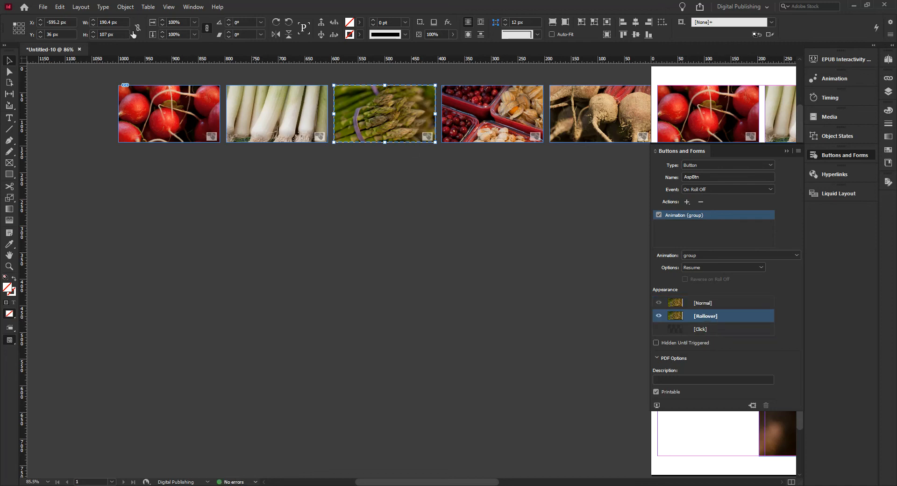
click(18, 29)
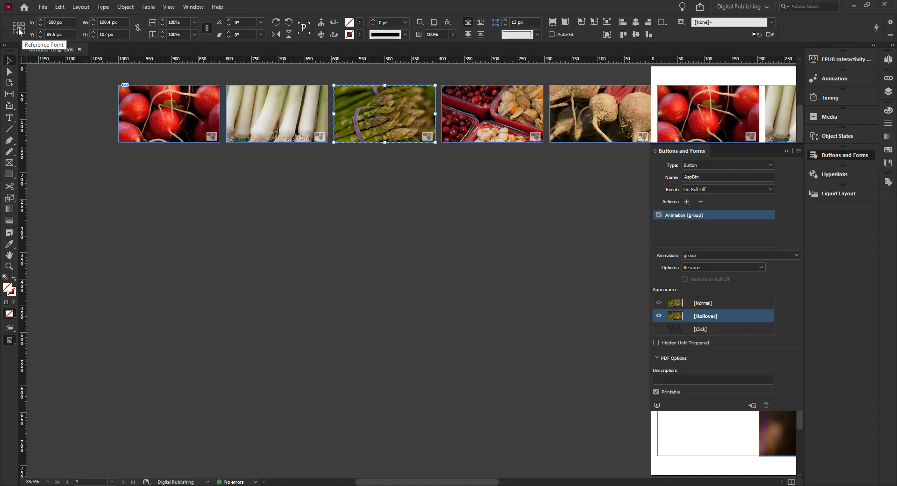
click(138, 29)
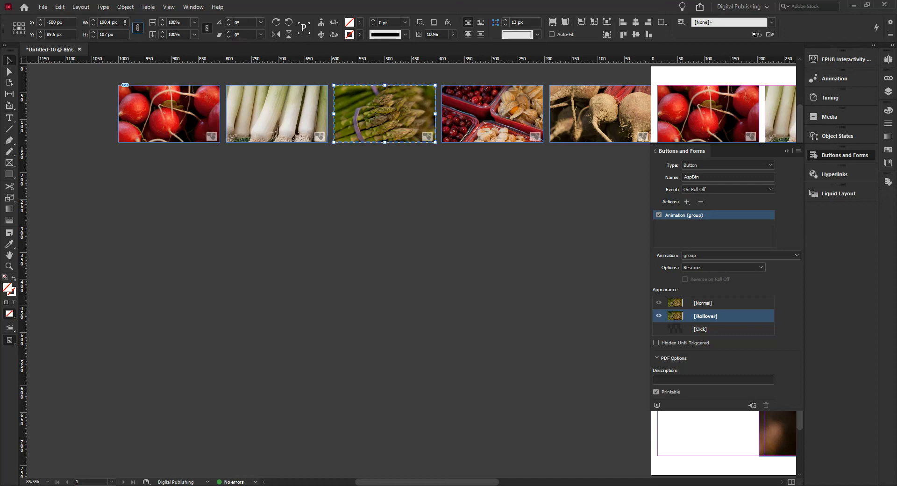
Step: Try enlarging AspBtn's Rollover appearance proportionally to a height of 112 px, and undo the resize
drag(125, 22, 93, 22)
key(Tab)
key(Return)
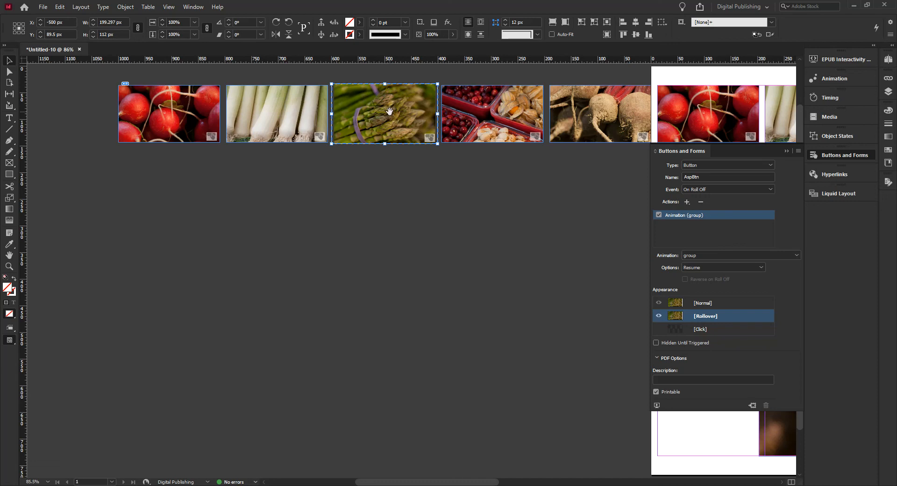
key(ctrl+z)
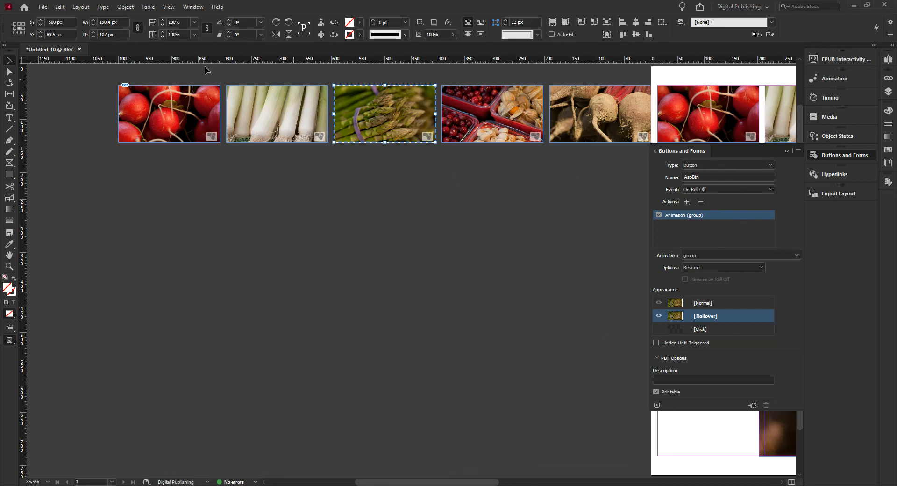
Step: Play the strip in the EPUB Interactivity Preview and test rolling over and choosing several moving thumbnail buttons
click(824, 60)
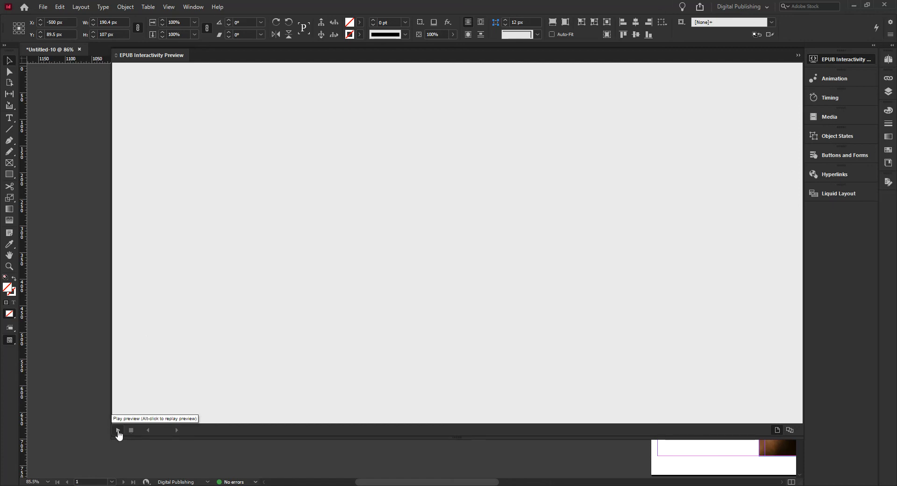
click(118, 430)
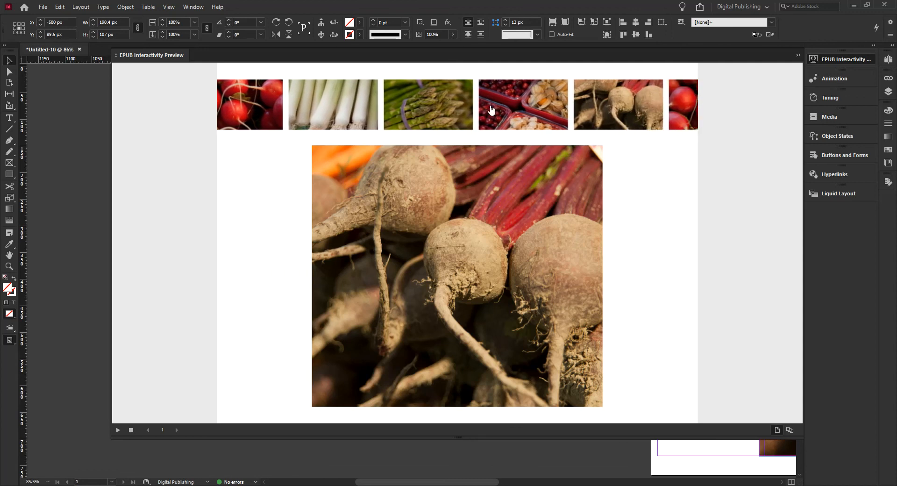
click(385, 111)
click(419, 115)
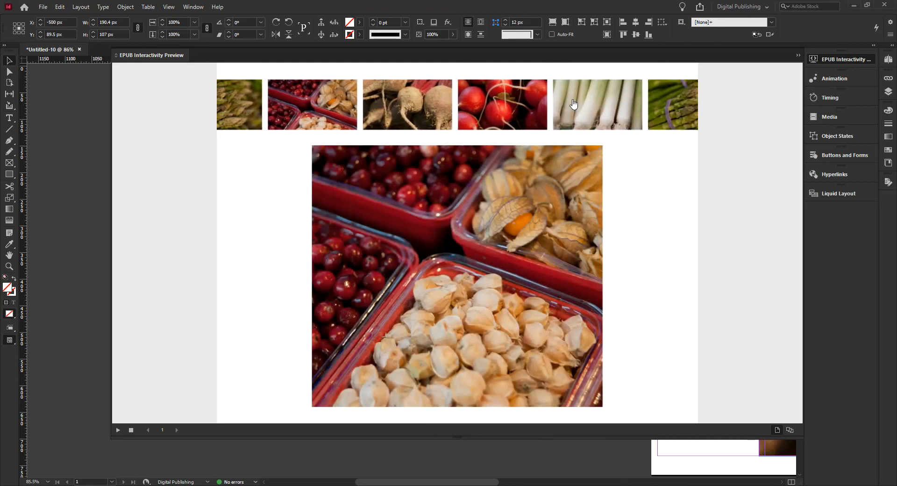
click(327, 110)
click(387, 111)
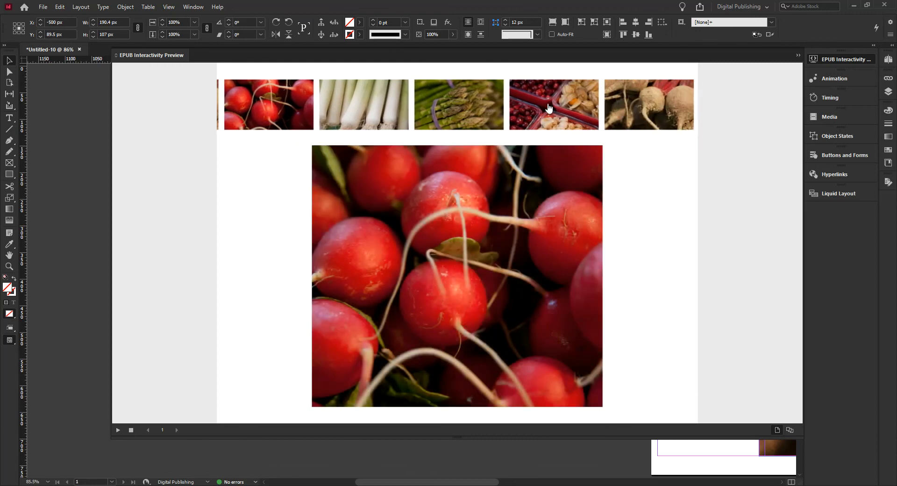
Step: Close the preview and check the animation actions assigned to the events of RaddishBtn, the first radish thumbnail in the strip
click(833, 60)
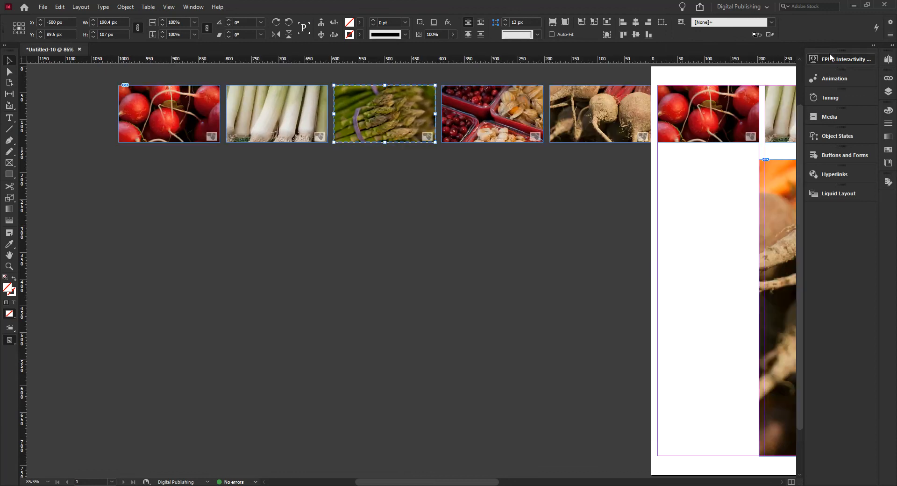
click(180, 118)
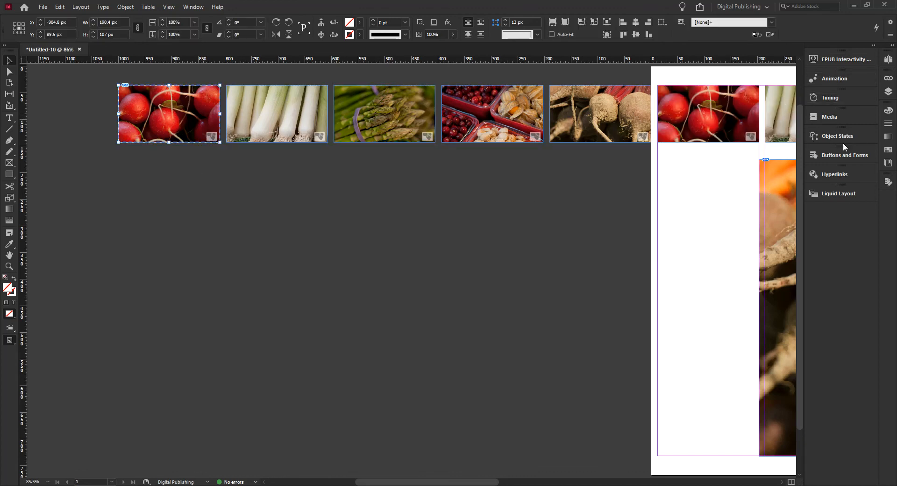
click(842, 155)
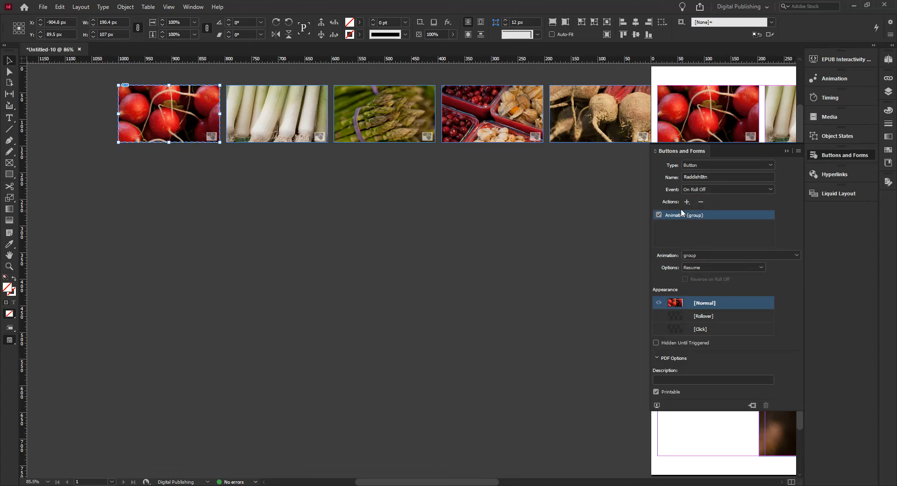
click(701, 188)
click(717, 218)
Step: Replay the page in the EPUB Interactivity Preview and test the radish, leek and asparagus thumbnail buttons as the strip slides
click(844, 58)
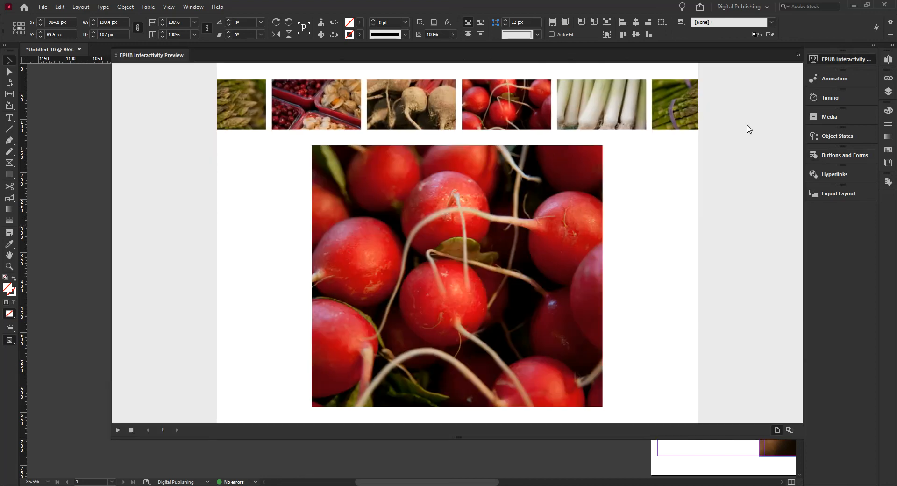
click(131, 430)
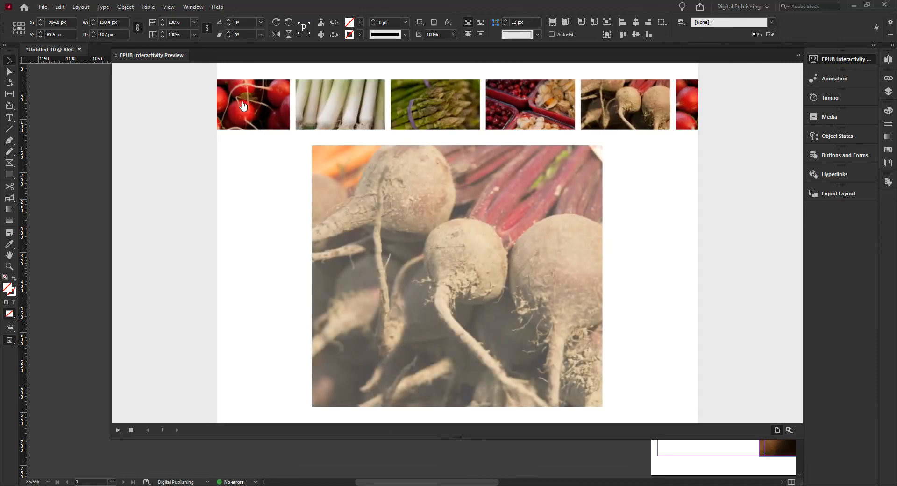
click(256, 105)
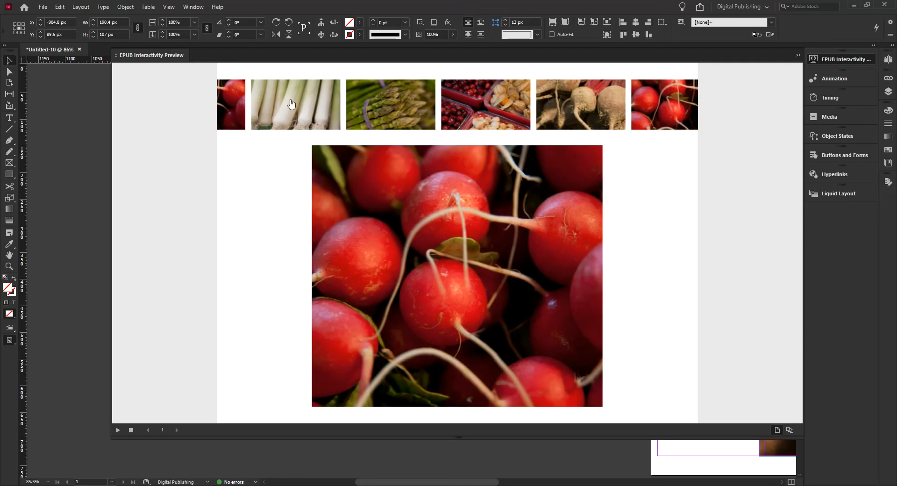
click(295, 103)
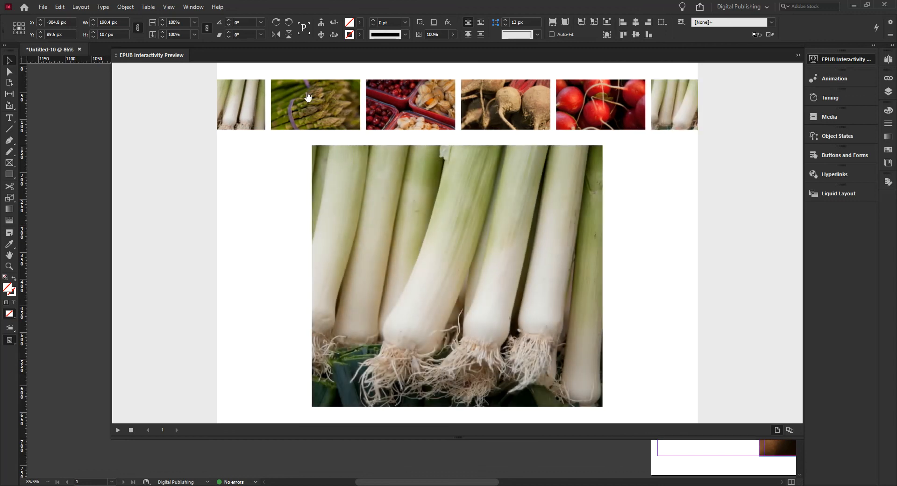
click(308, 96)
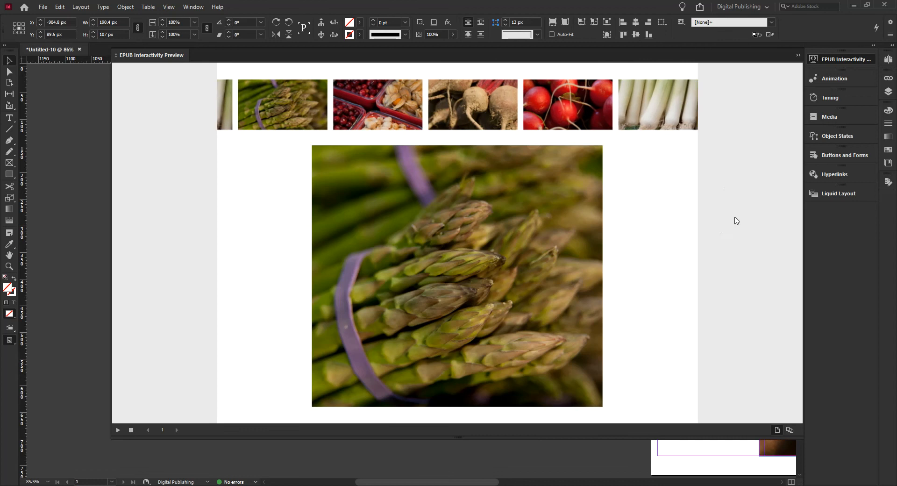
click(646, 108)
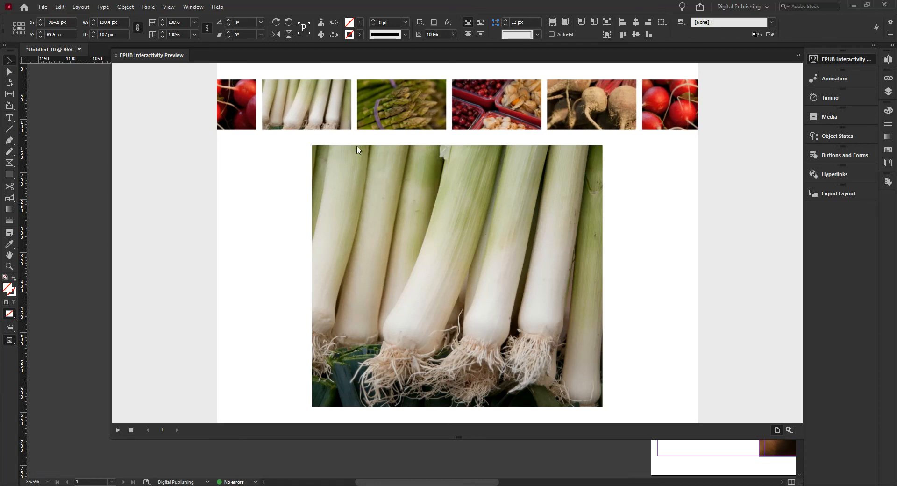
click(295, 118)
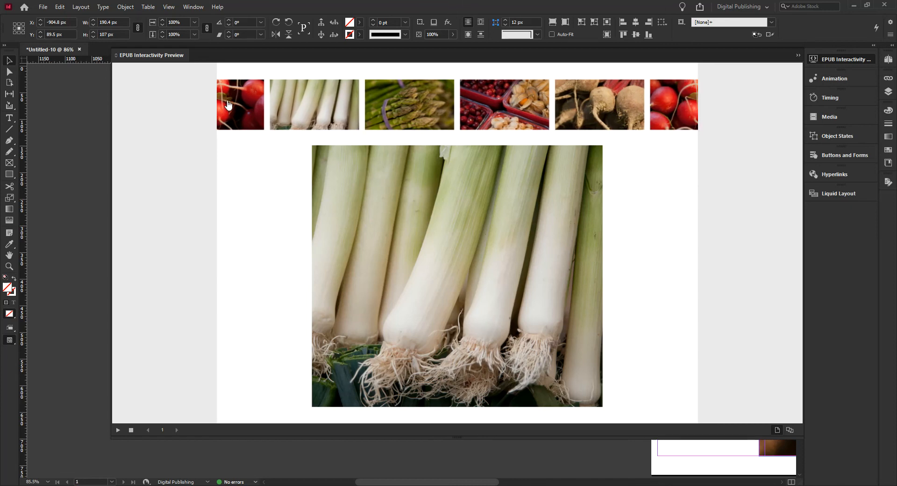
click(242, 107)
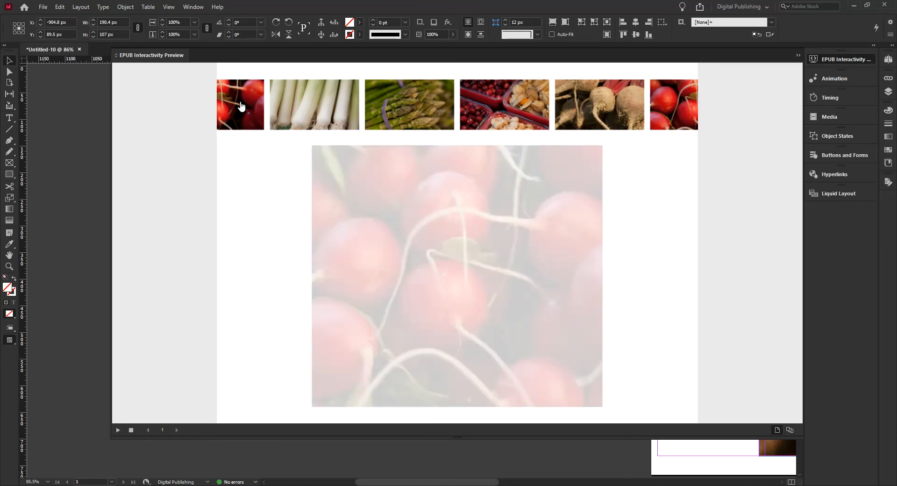
click(327, 109)
click(385, 109)
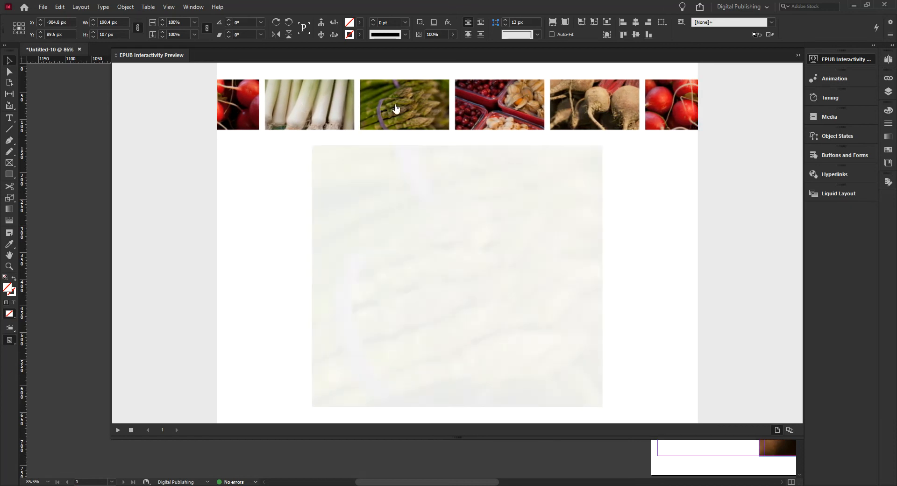